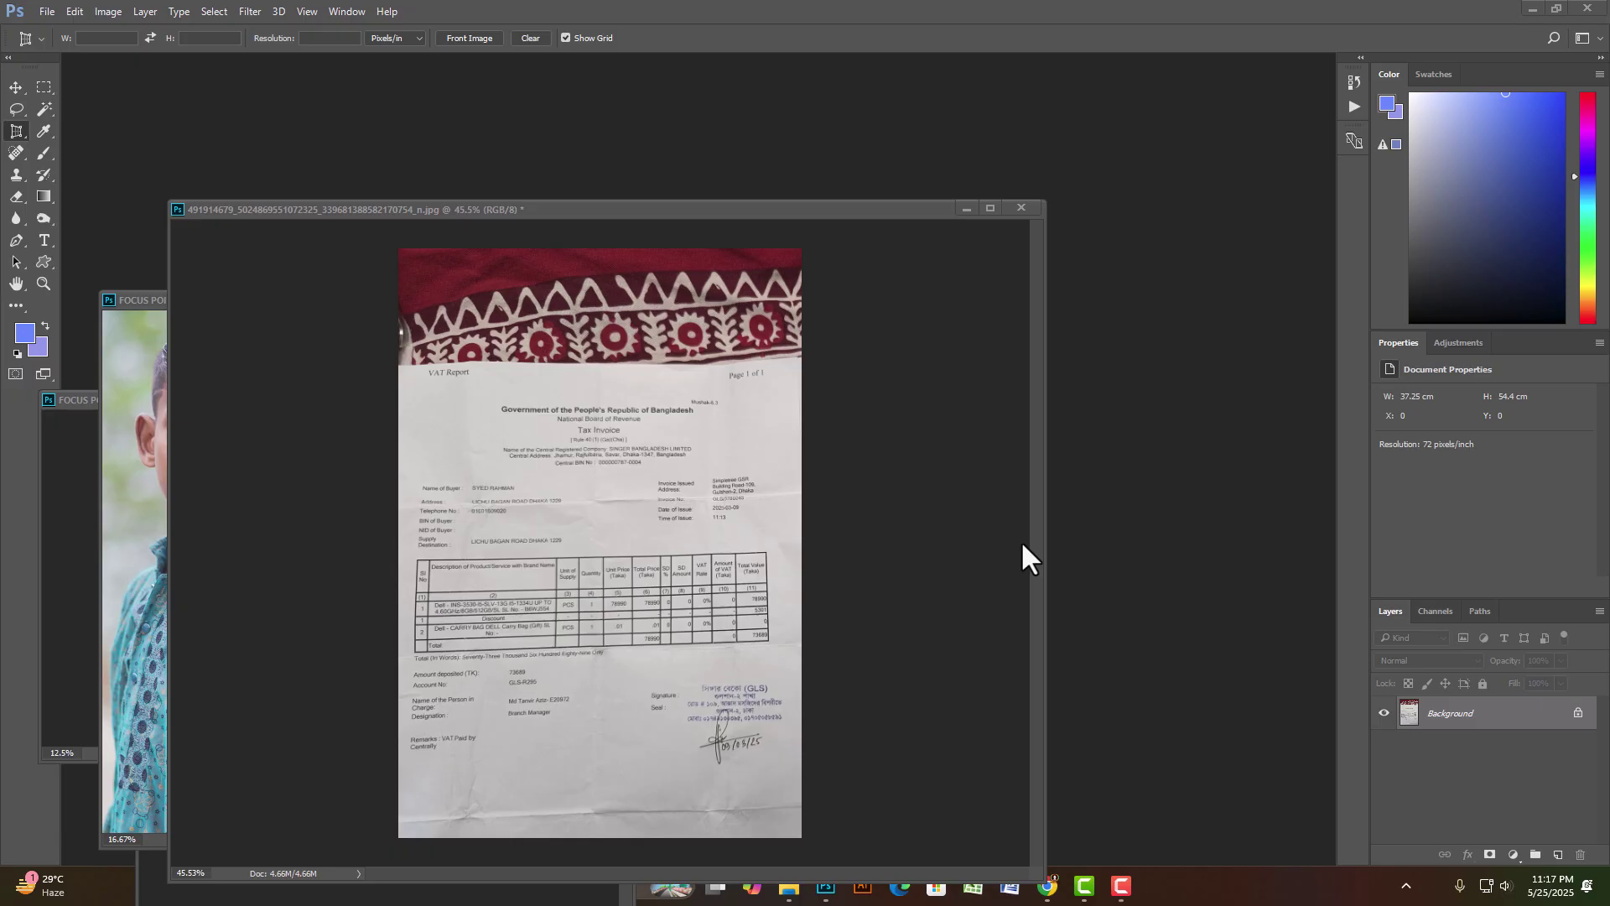
{"action": "left_click_drag", "start_coordinate": [741, 217], "coordinate": [772, 211]}
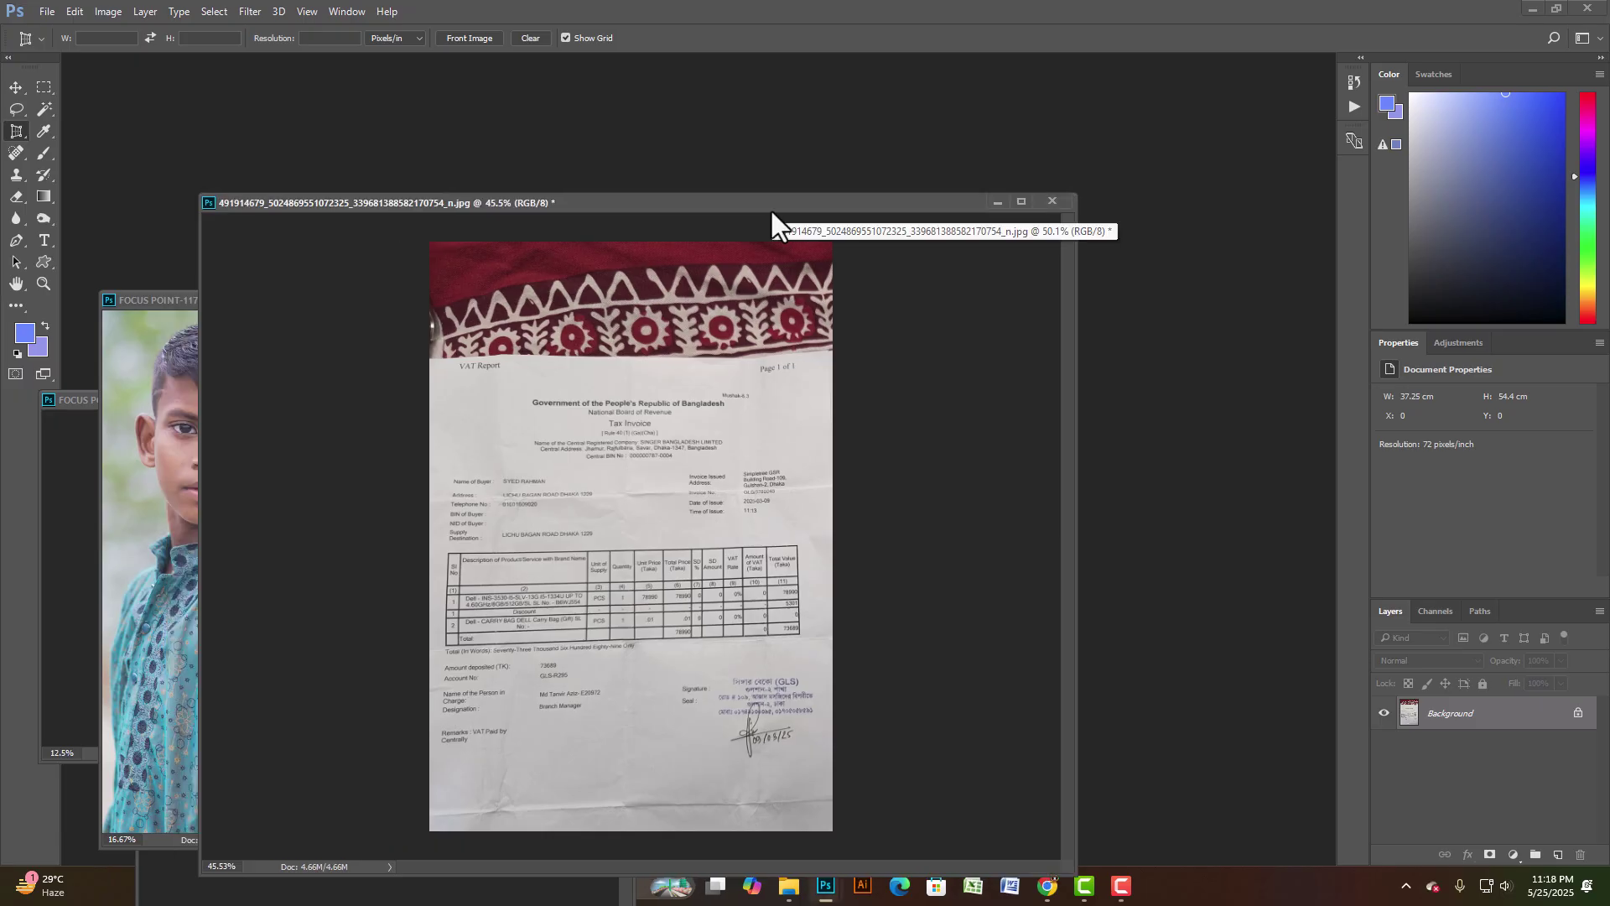
{"action": "left_click_drag", "start_coordinate": [685, 213], "coordinate": [813, 173]}
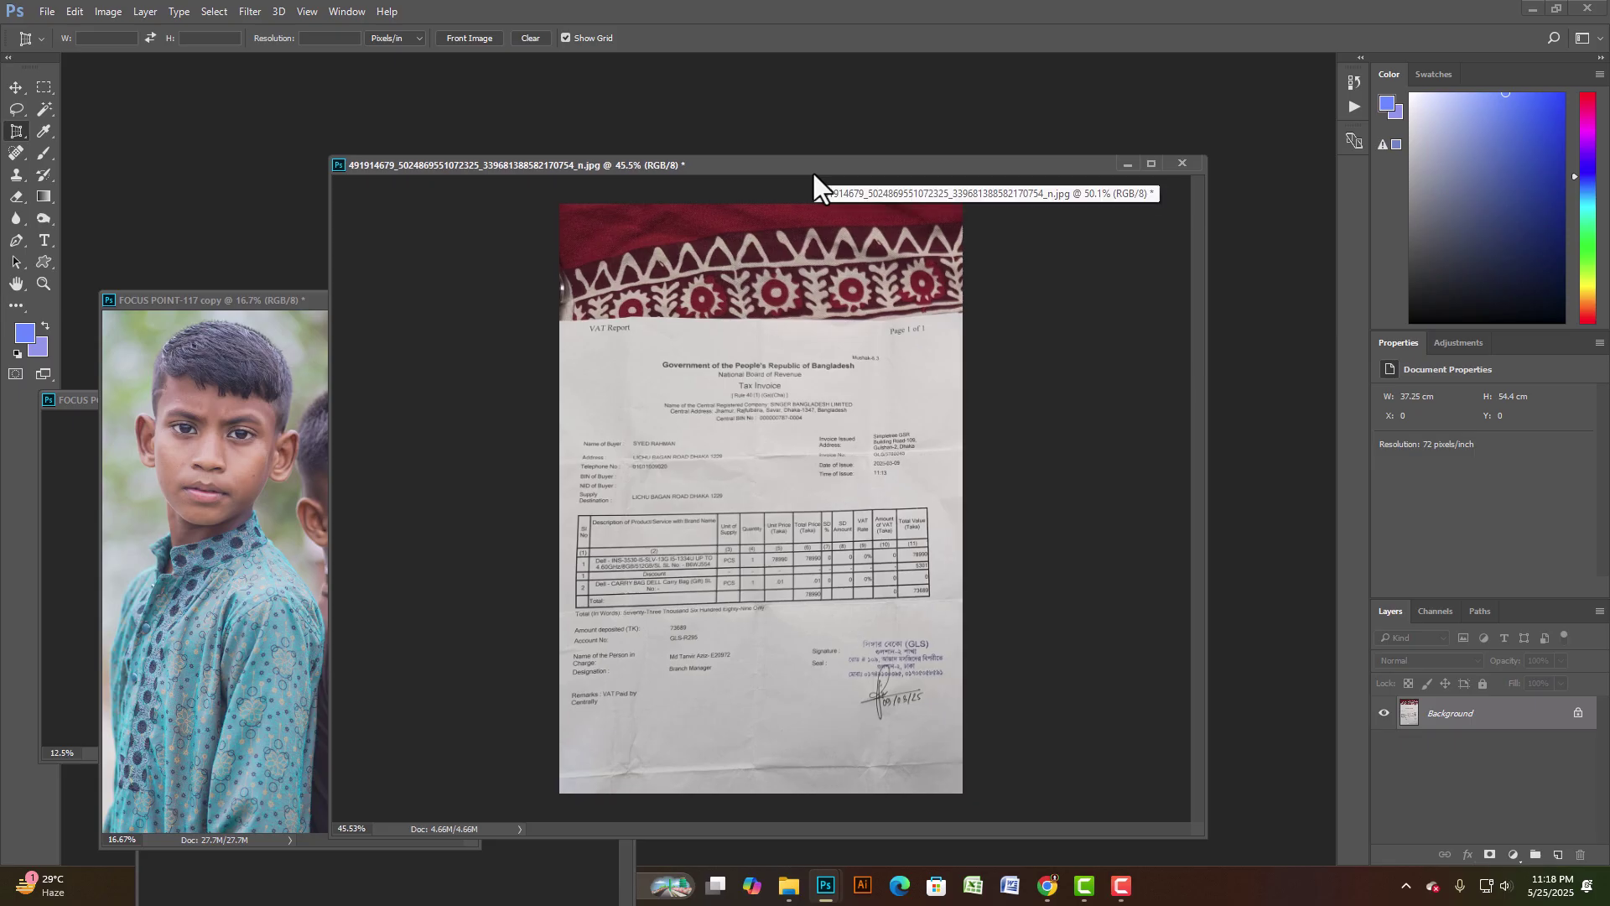
{"action": "left_click_drag", "start_coordinate": [812, 169], "coordinate": [721, 157]}
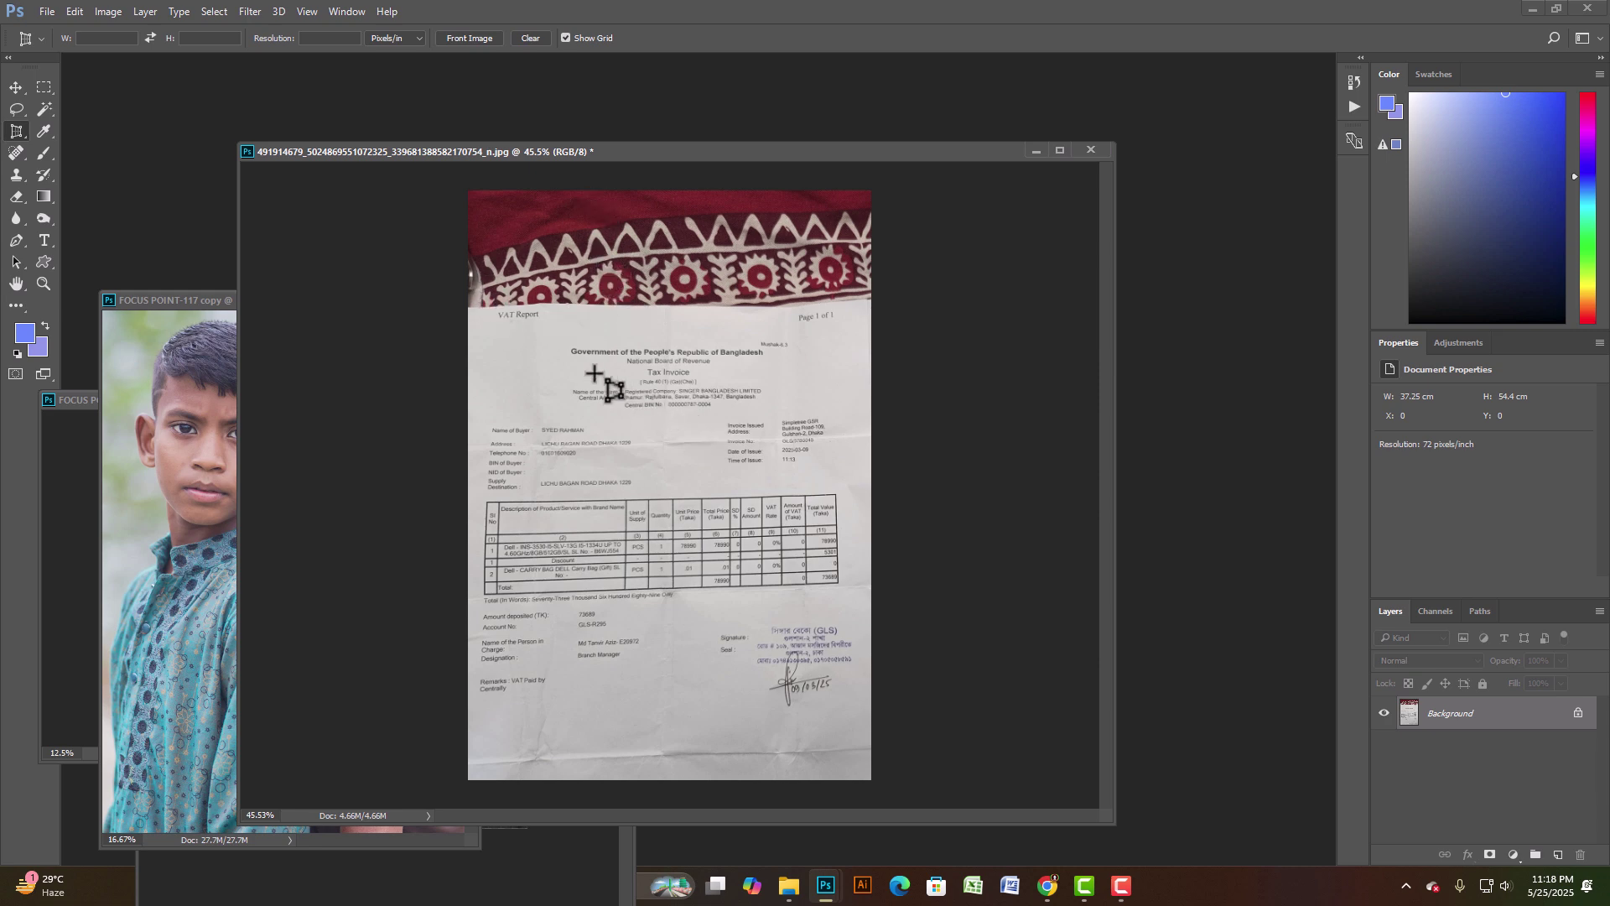
{"action": "key", "text": "v"}
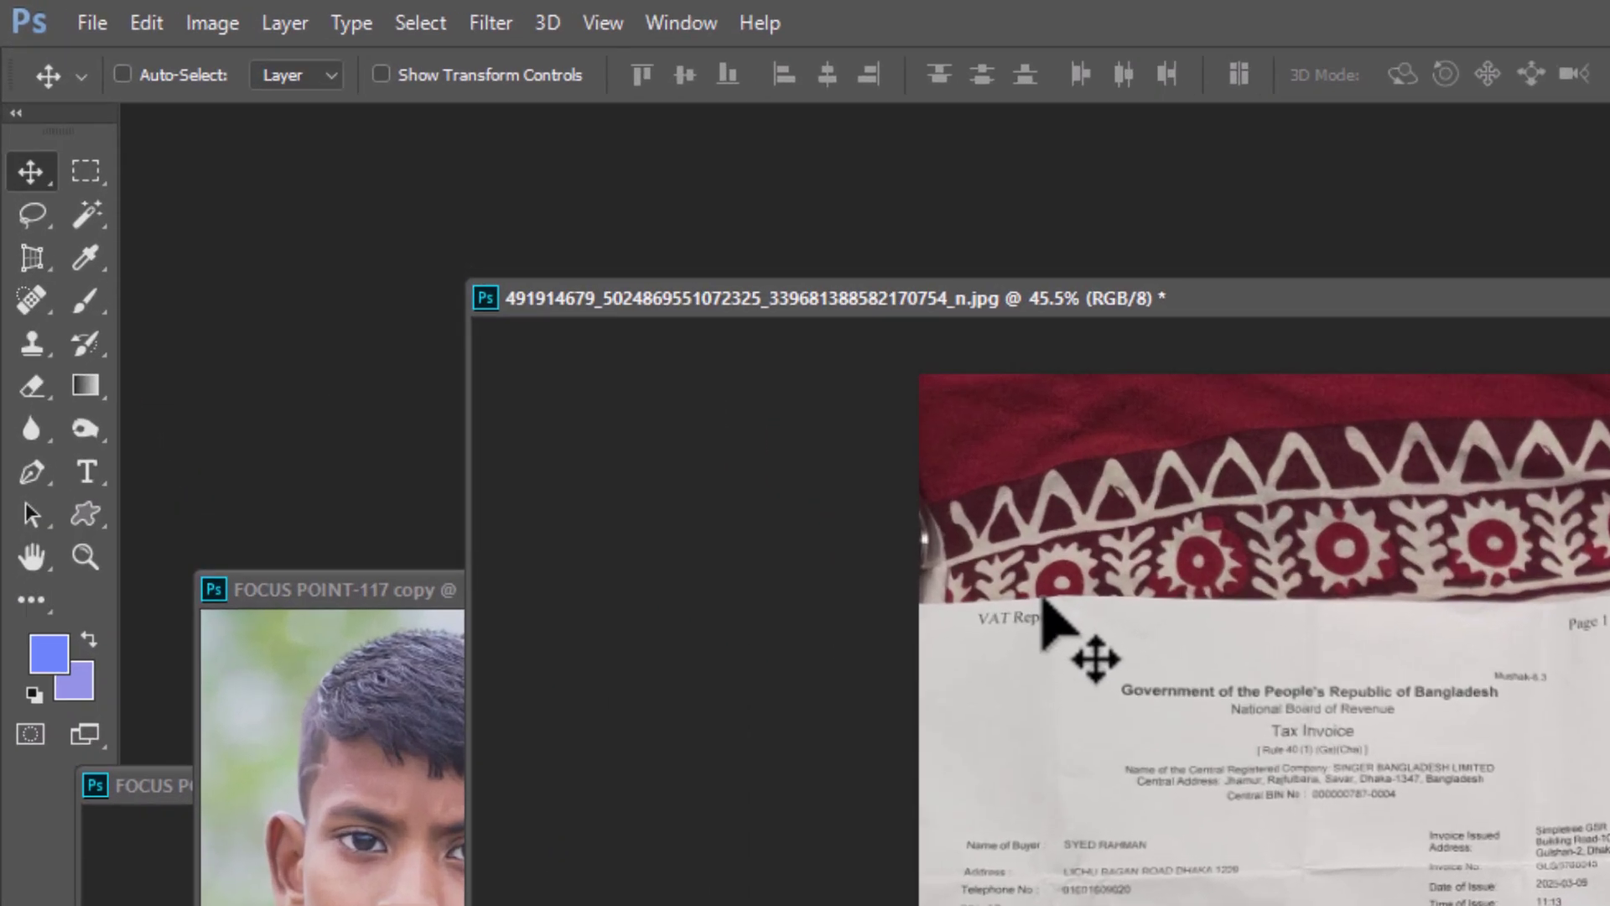
- Perspective-crop the photo to the four corners of the invoice paper, cutting away the red patterned cloth
{"action": "left_click", "coordinate": [17, 133]}
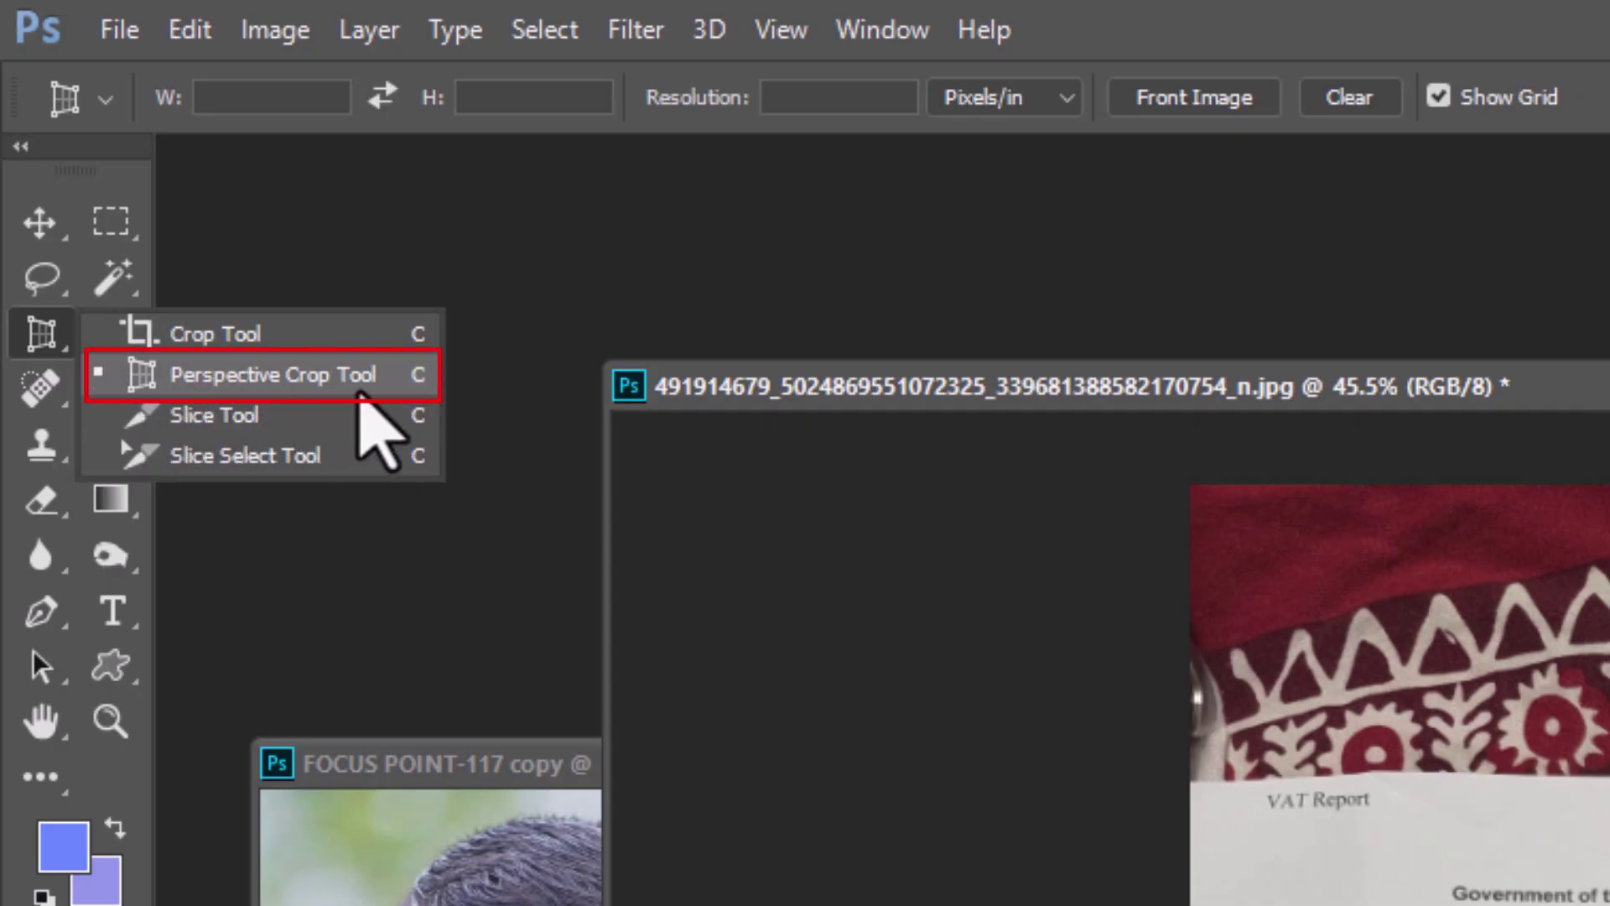
{"action": "left_click", "coordinate": [363, 375]}
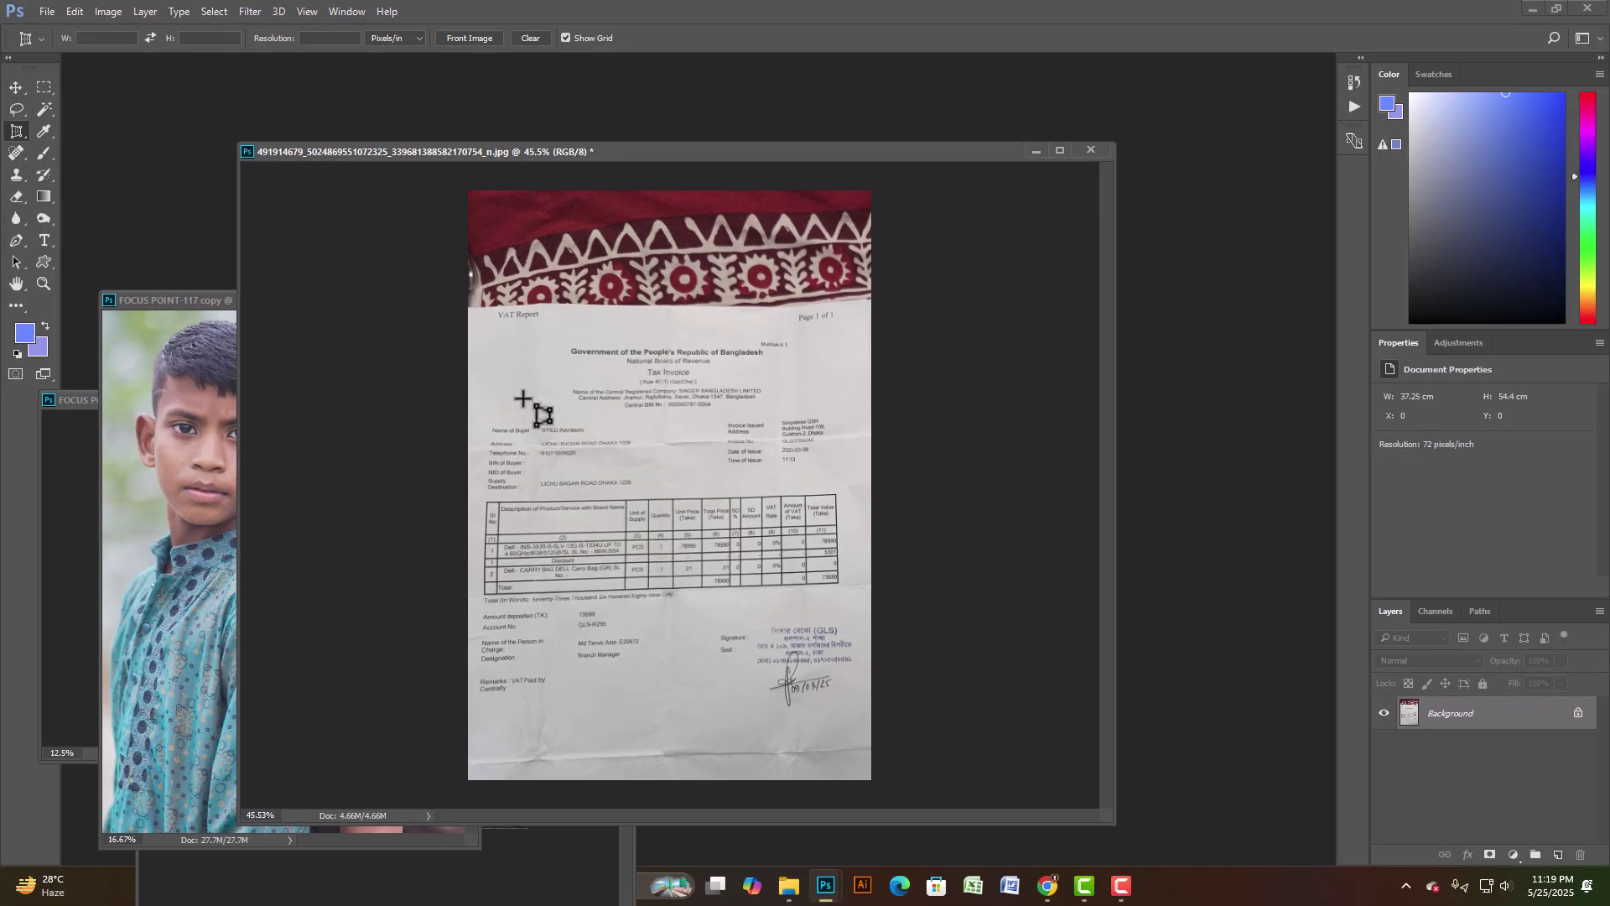
{"action": "left_click_drag", "start_coordinate": [468, 308], "coordinate": [872, 766]}
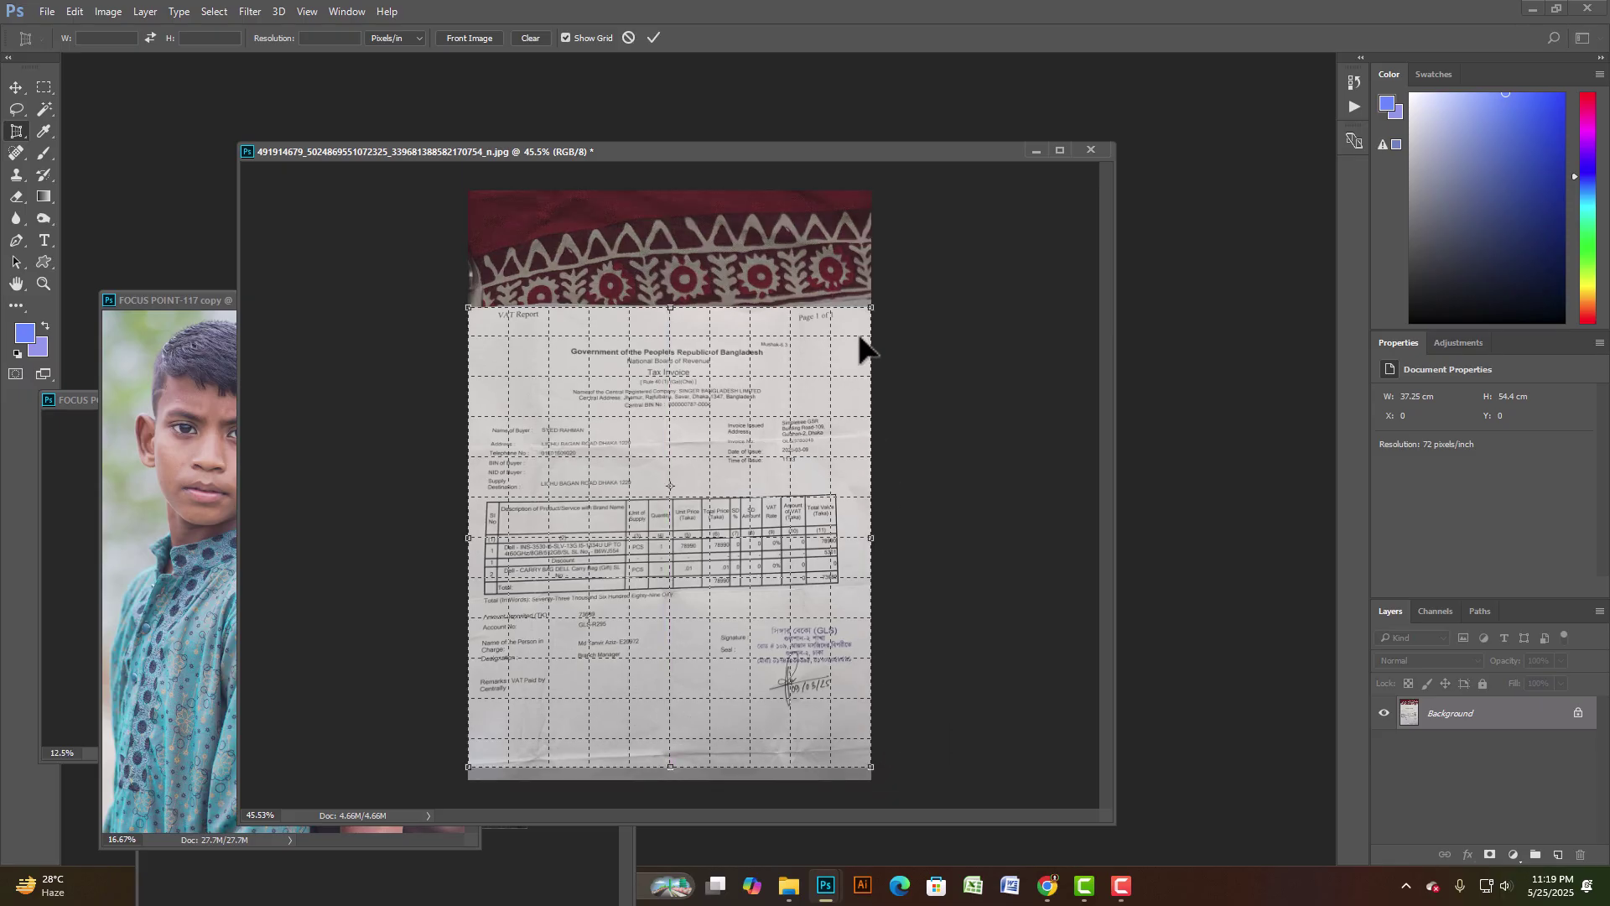
{"action": "left_click_drag", "start_coordinate": [873, 309], "coordinate": [869, 303]}
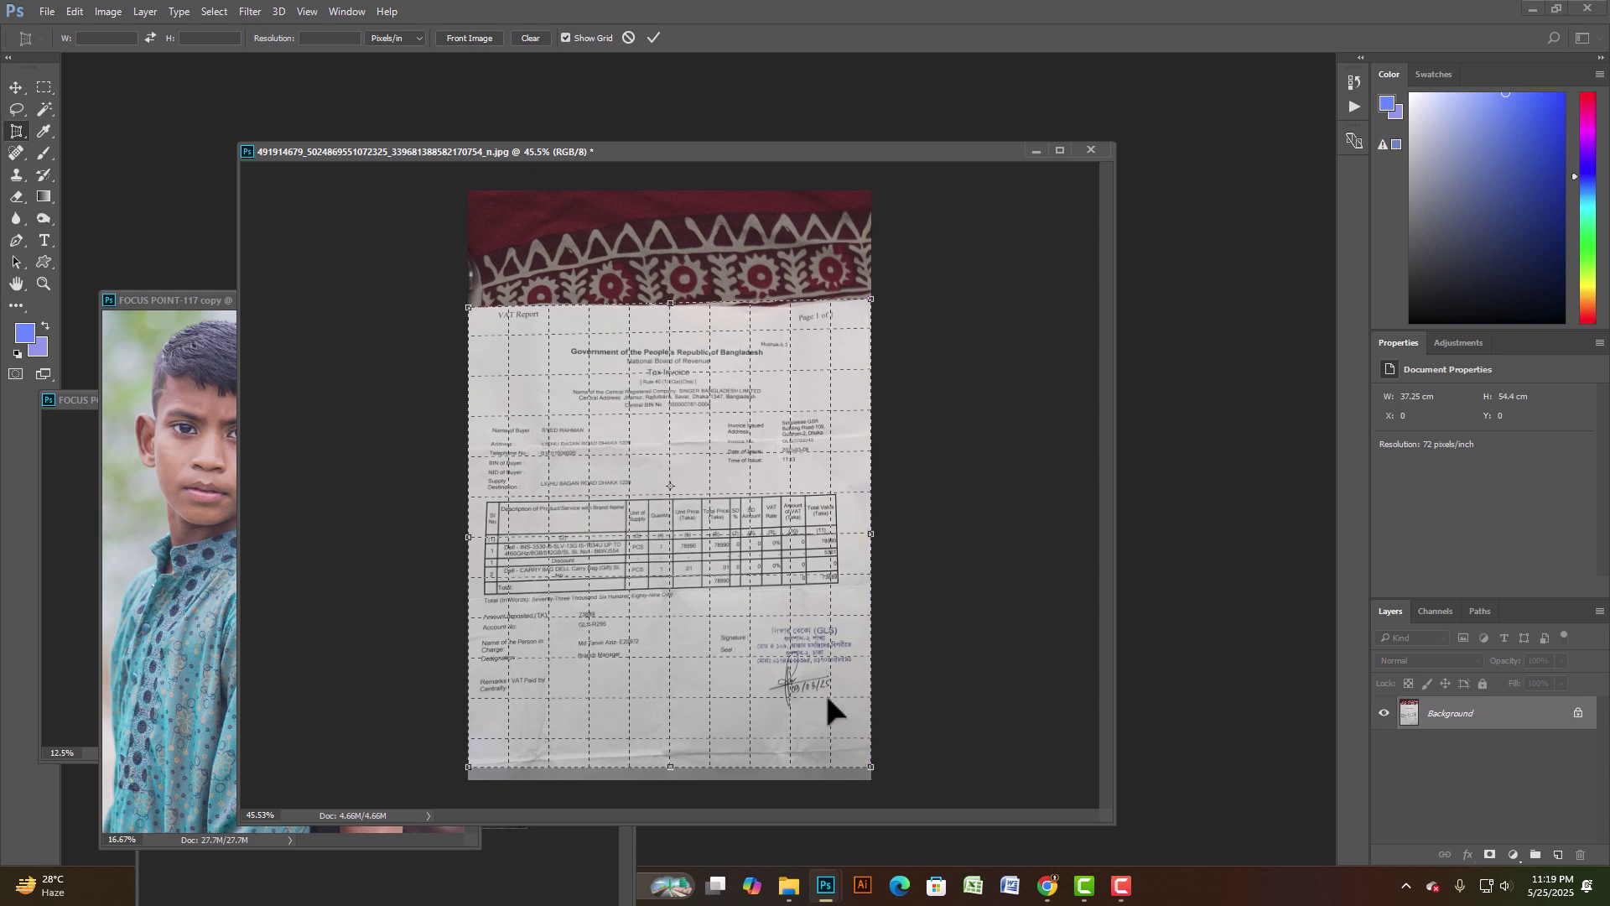
{"action": "key", "text": "Return"}
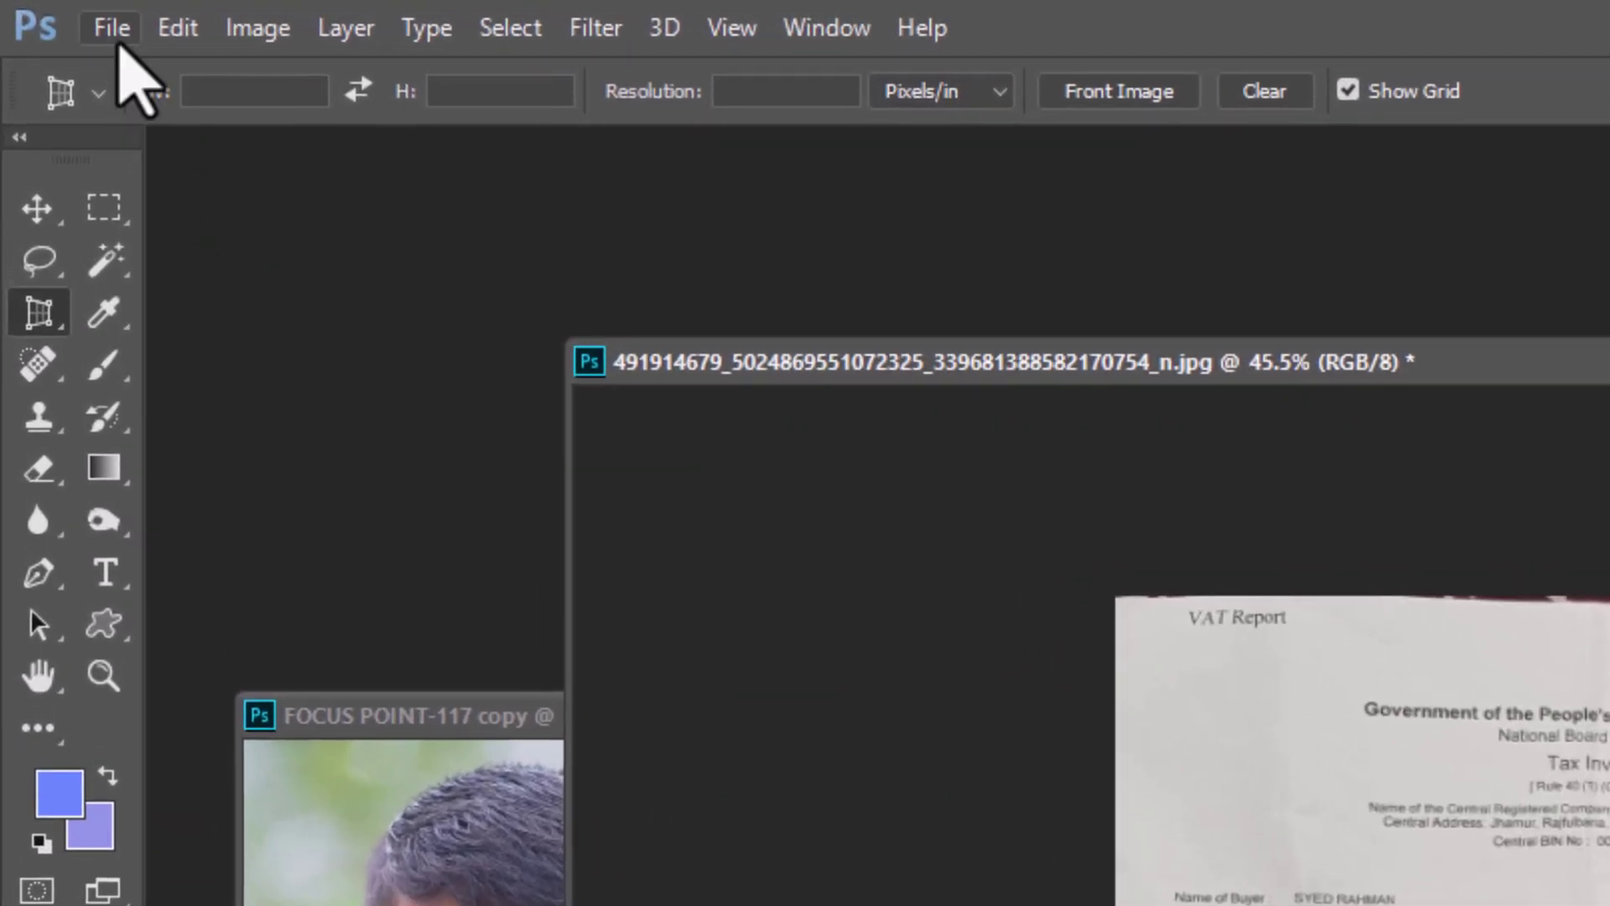
- Create a new portrait A4 print document, 210 x 297 mm at 300 pixels/inch, in CMYK Color with a white background
{"action": "left_click", "coordinate": [94, 23]}
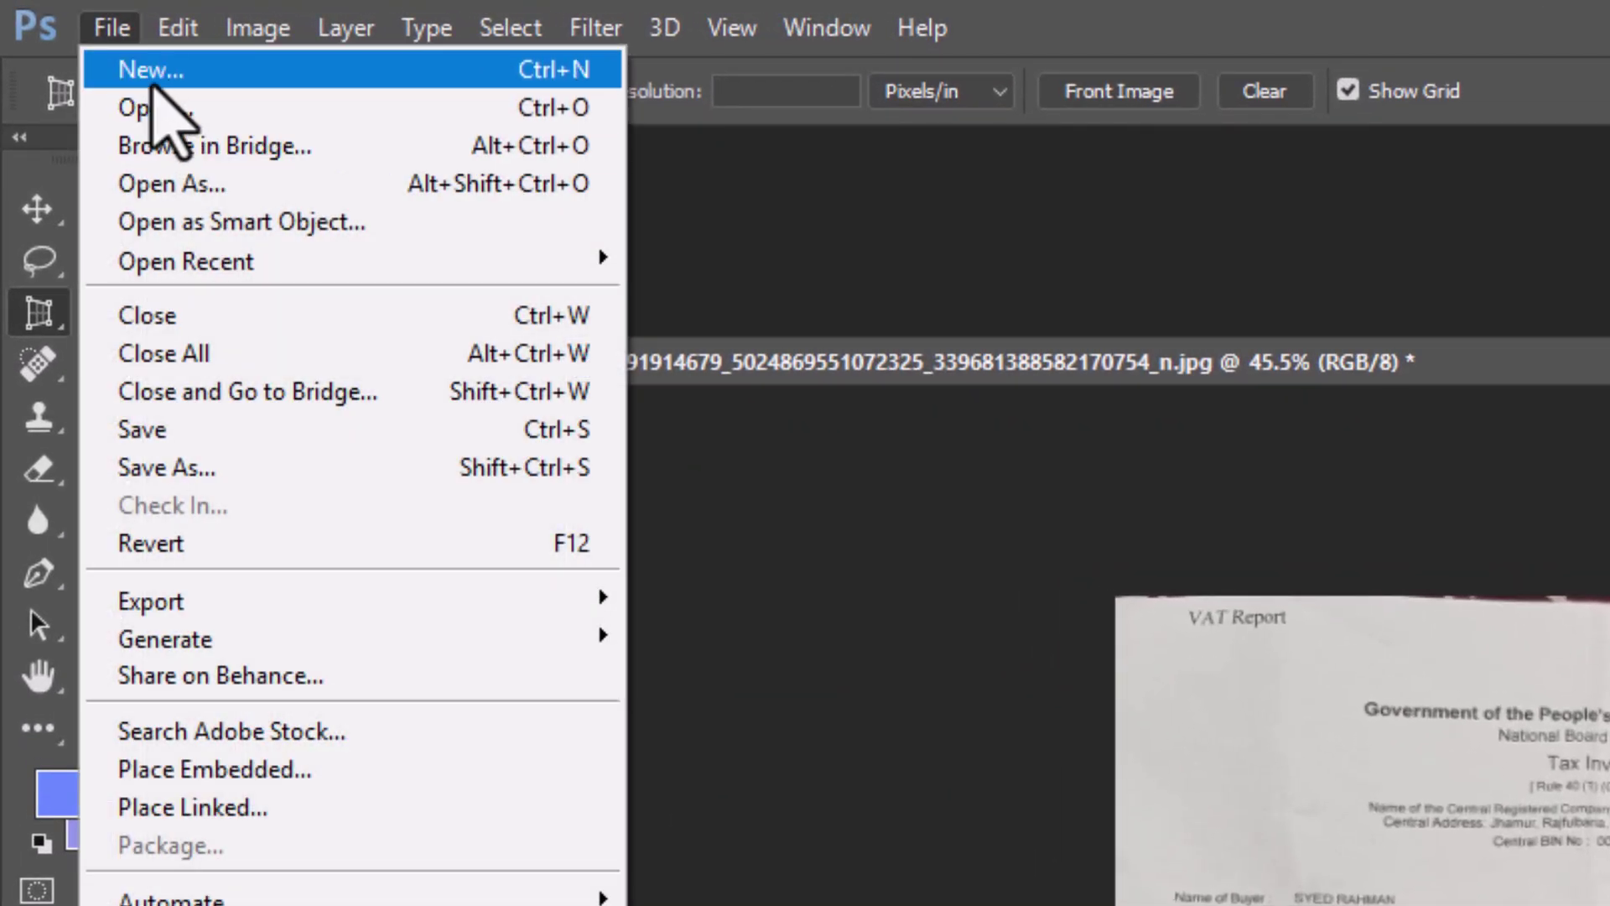
{"action": "left_click", "coordinate": [152, 80]}
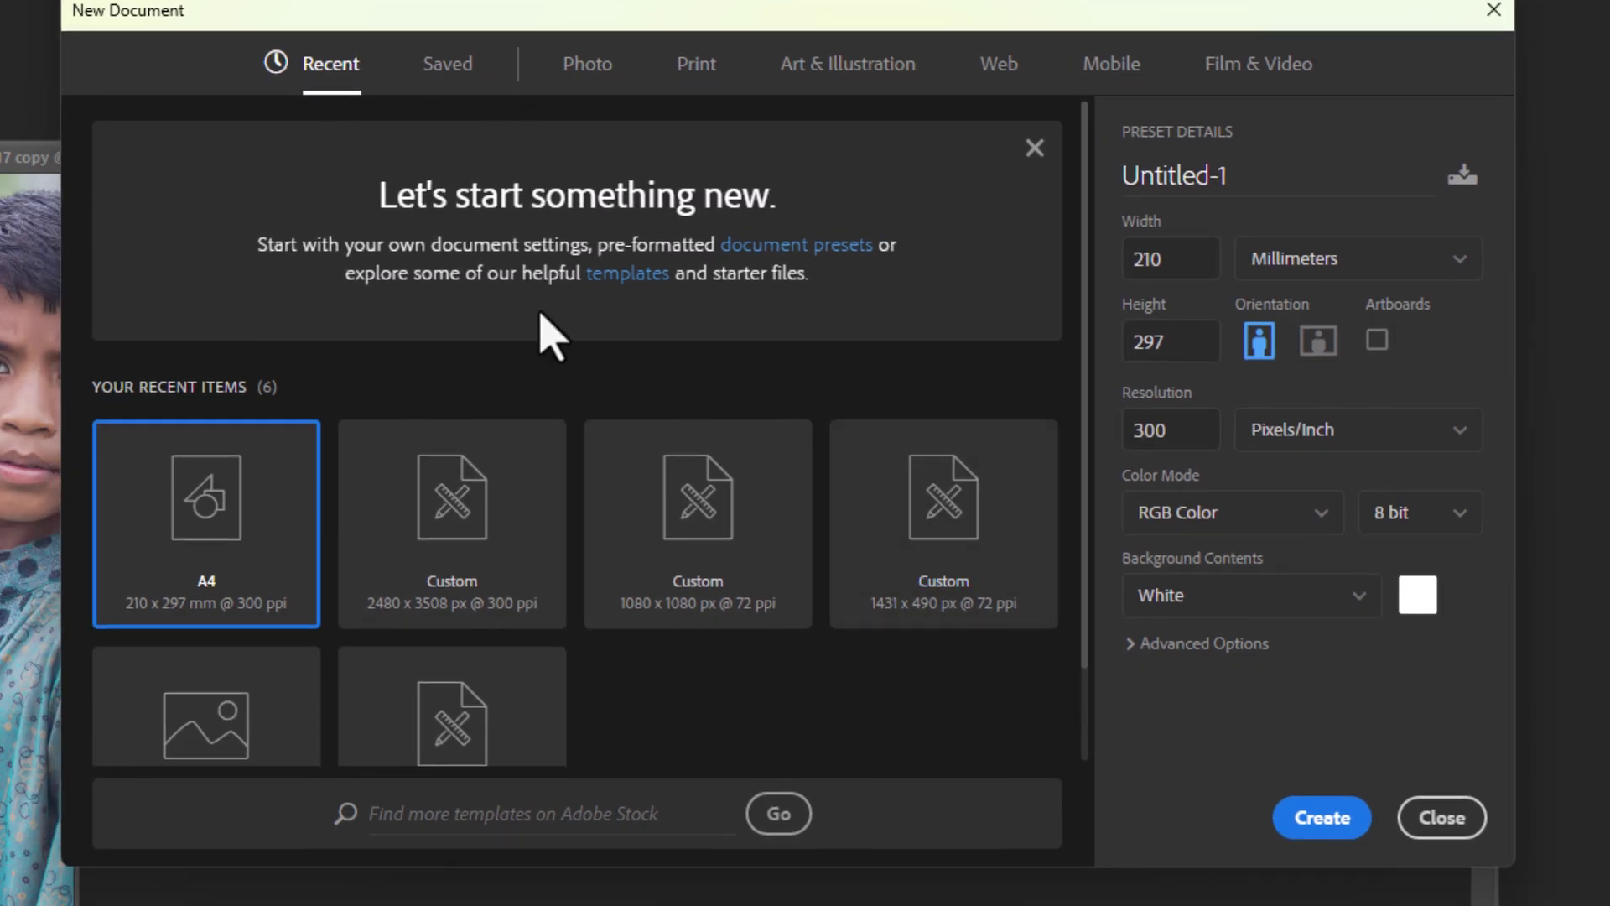
{"action": "left_click", "coordinate": [695, 67]}
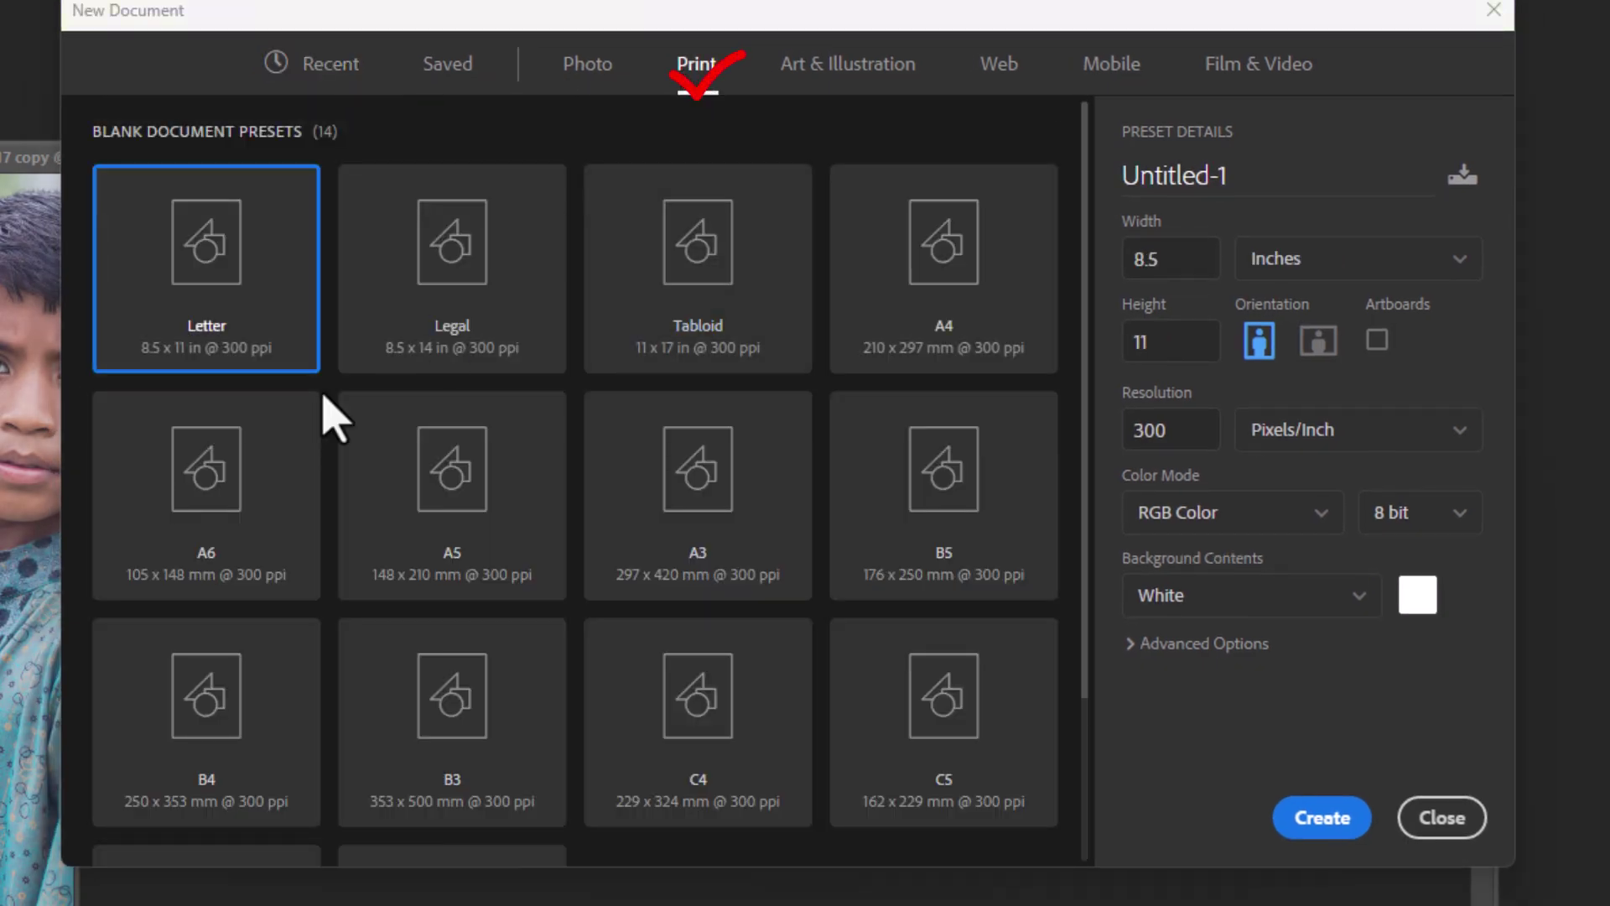
{"action": "left_click", "coordinate": [952, 306]}
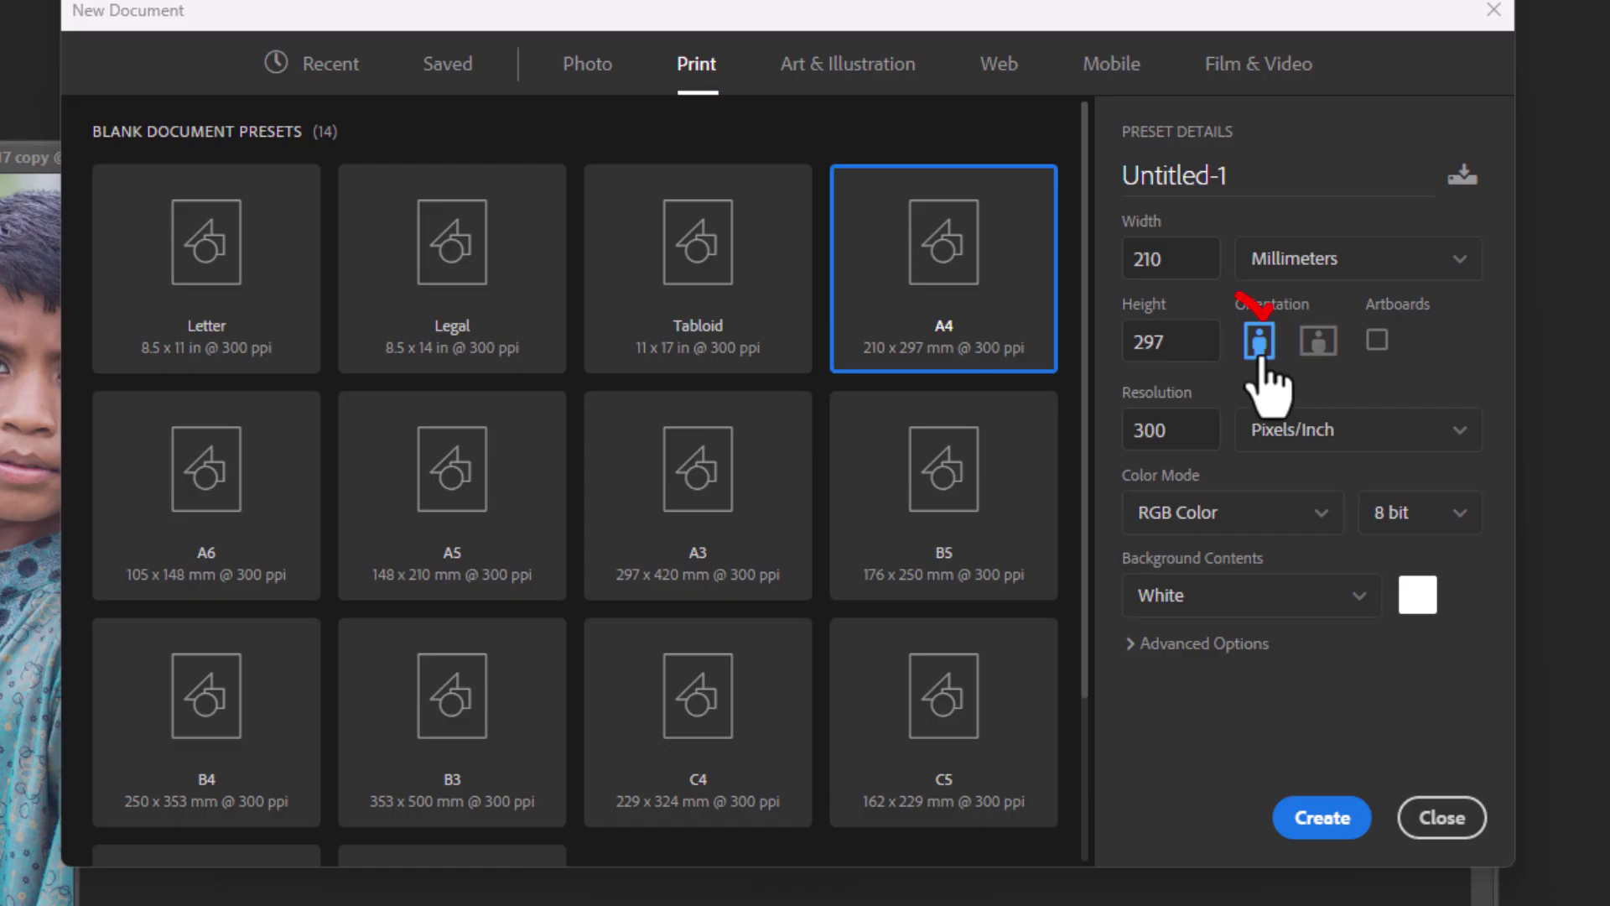
{"action": "left_click", "coordinate": [1200, 513]}
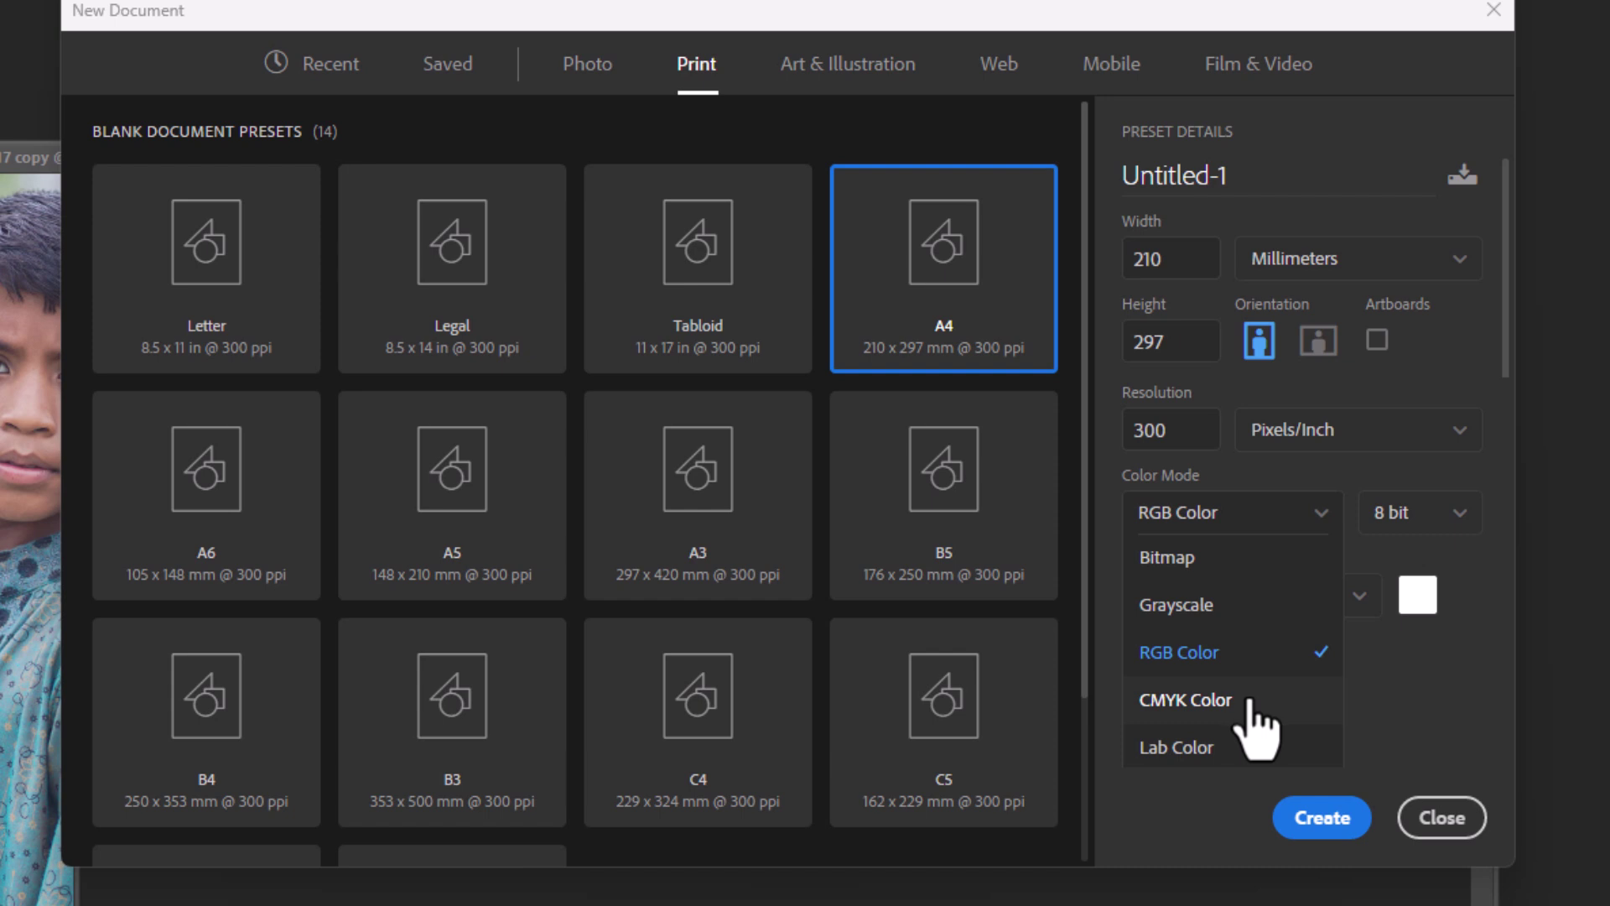
{"action": "left_click", "coordinate": [1199, 700]}
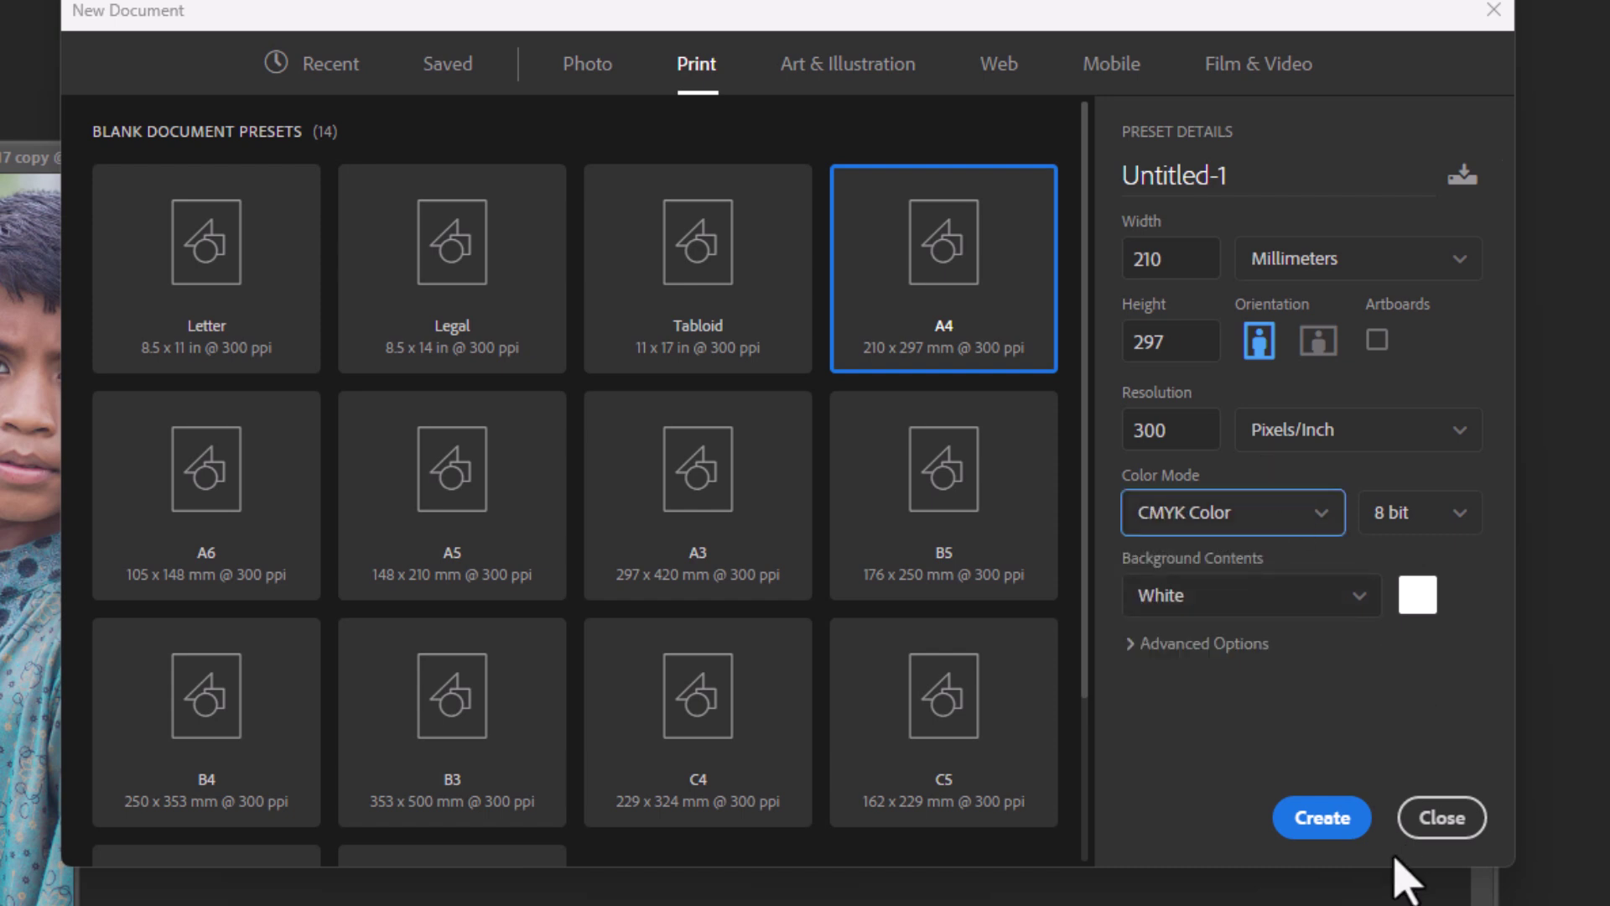
{"action": "left_click", "coordinate": [1312, 826]}
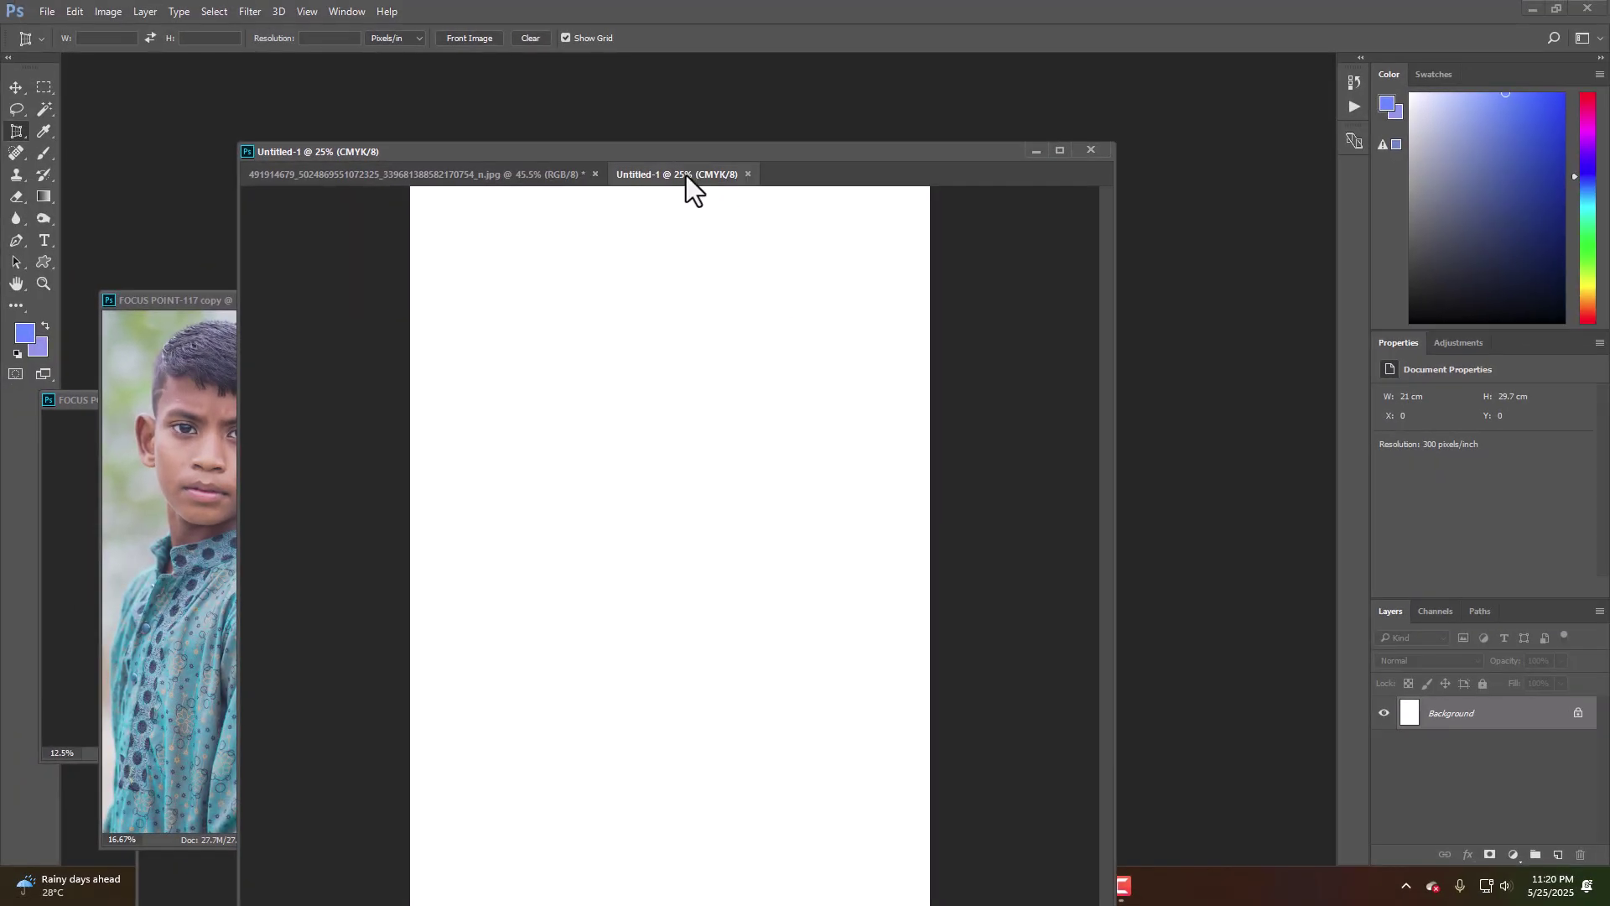
- Detach the blank A4 document into its own floating window and arrange it beside the cropped invoice window
{"action": "left_click_drag", "start_coordinate": [687, 174], "coordinate": [834, 230]}
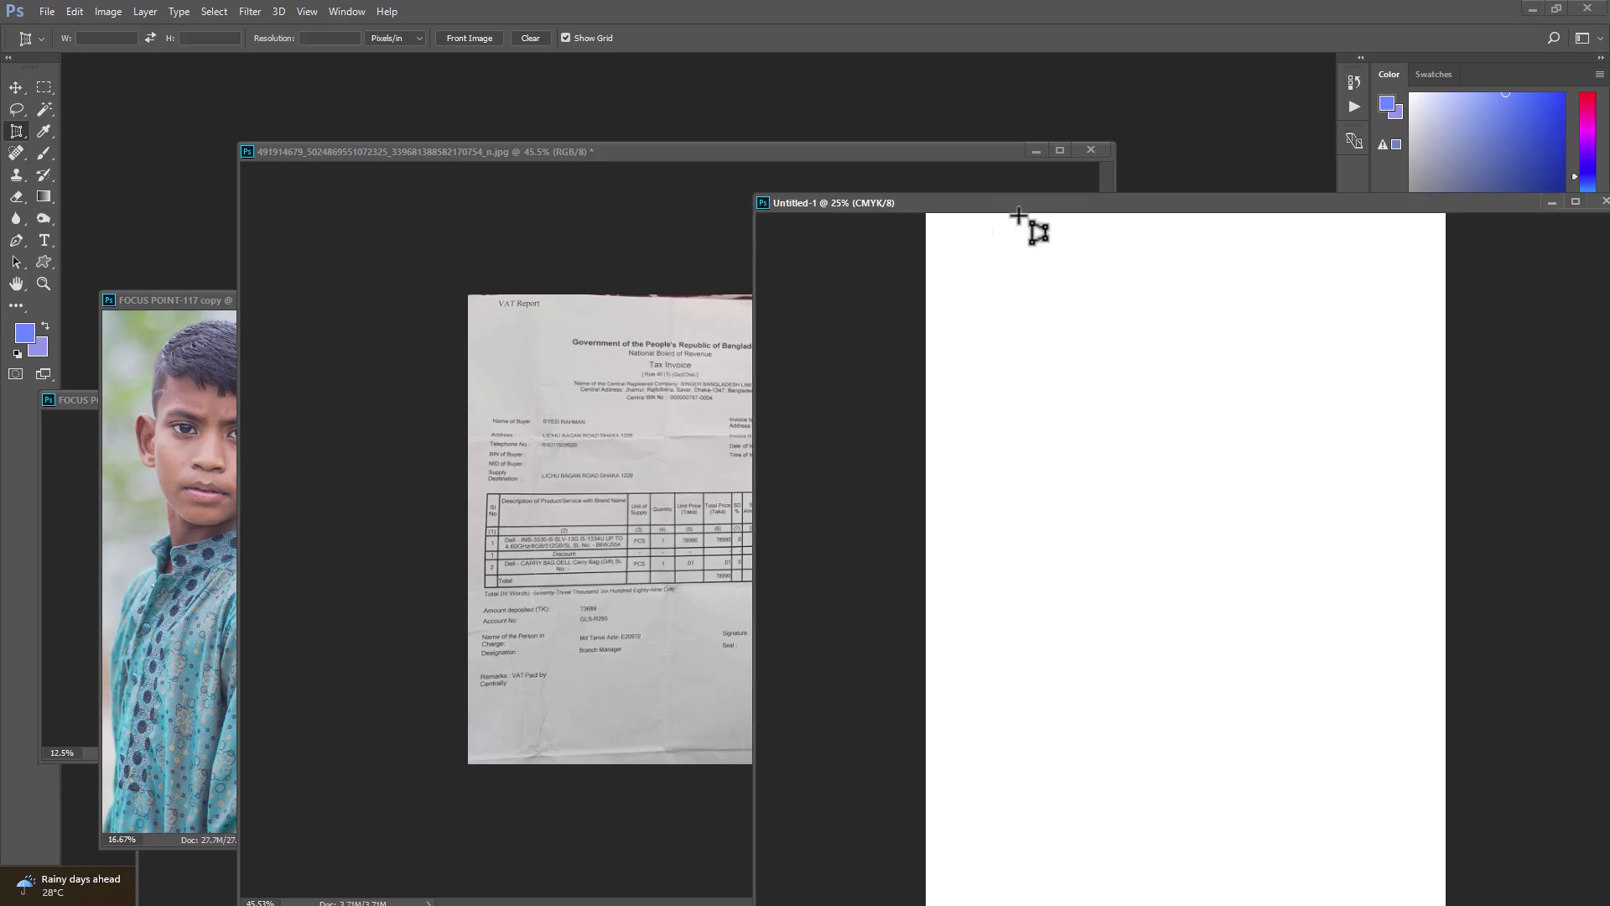
{"action": "left_click_drag", "start_coordinate": [1036, 208], "coordinate": [869, 158]}
{"action": "left_click", "coordinate": [464, 159]}
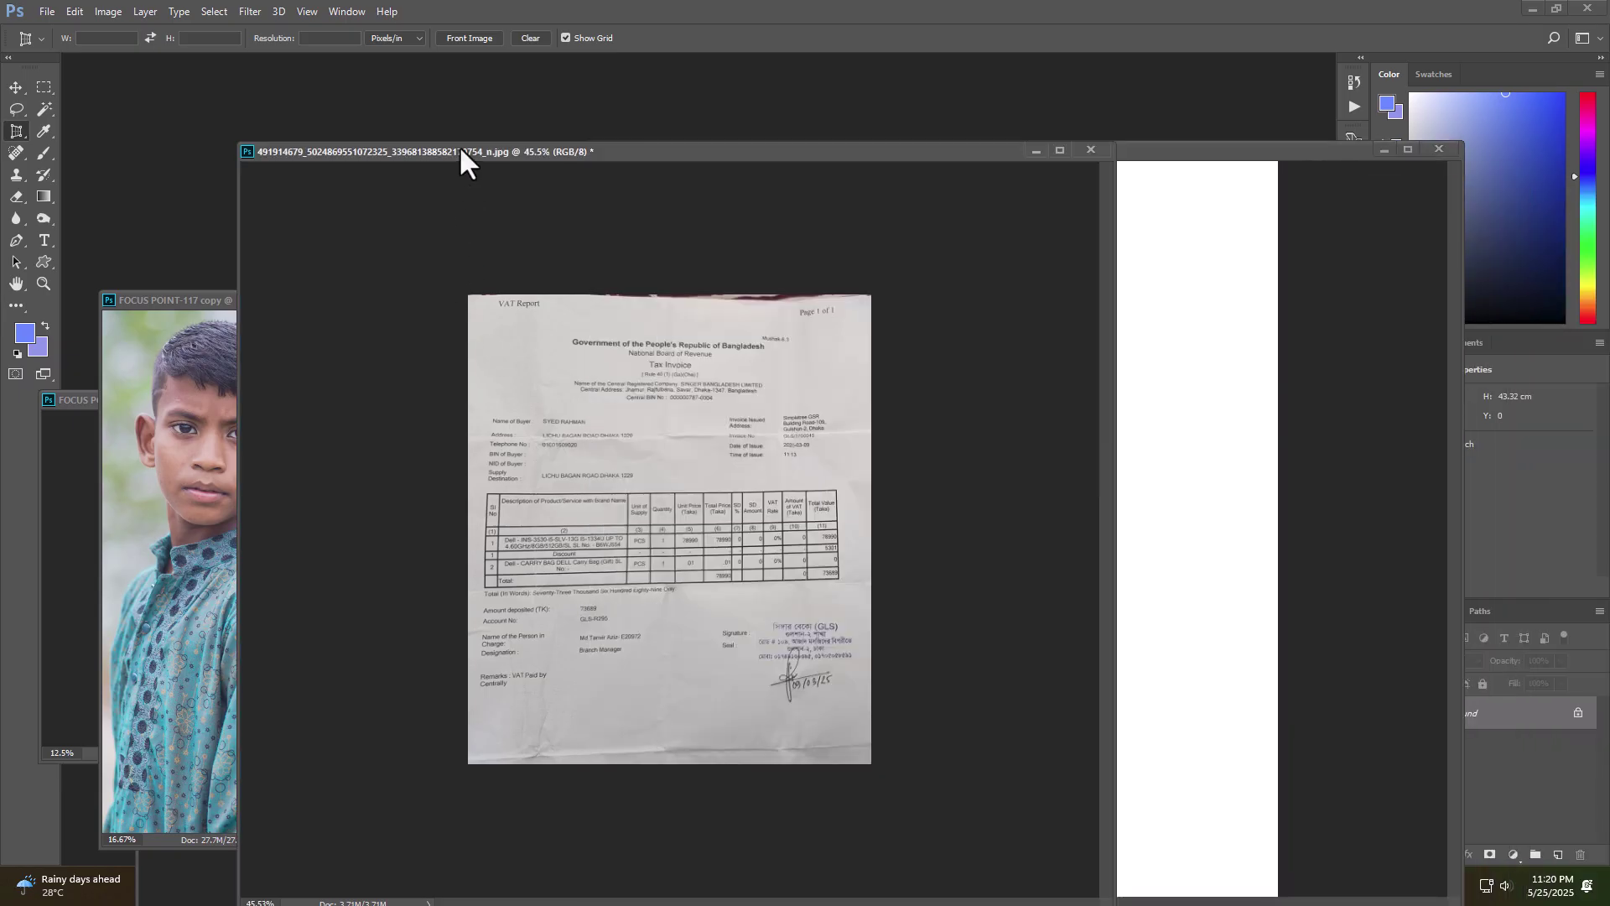
{"action": "left_click_drag", "start_coordinate": [611, 156], "coordinate": [405, 178]}
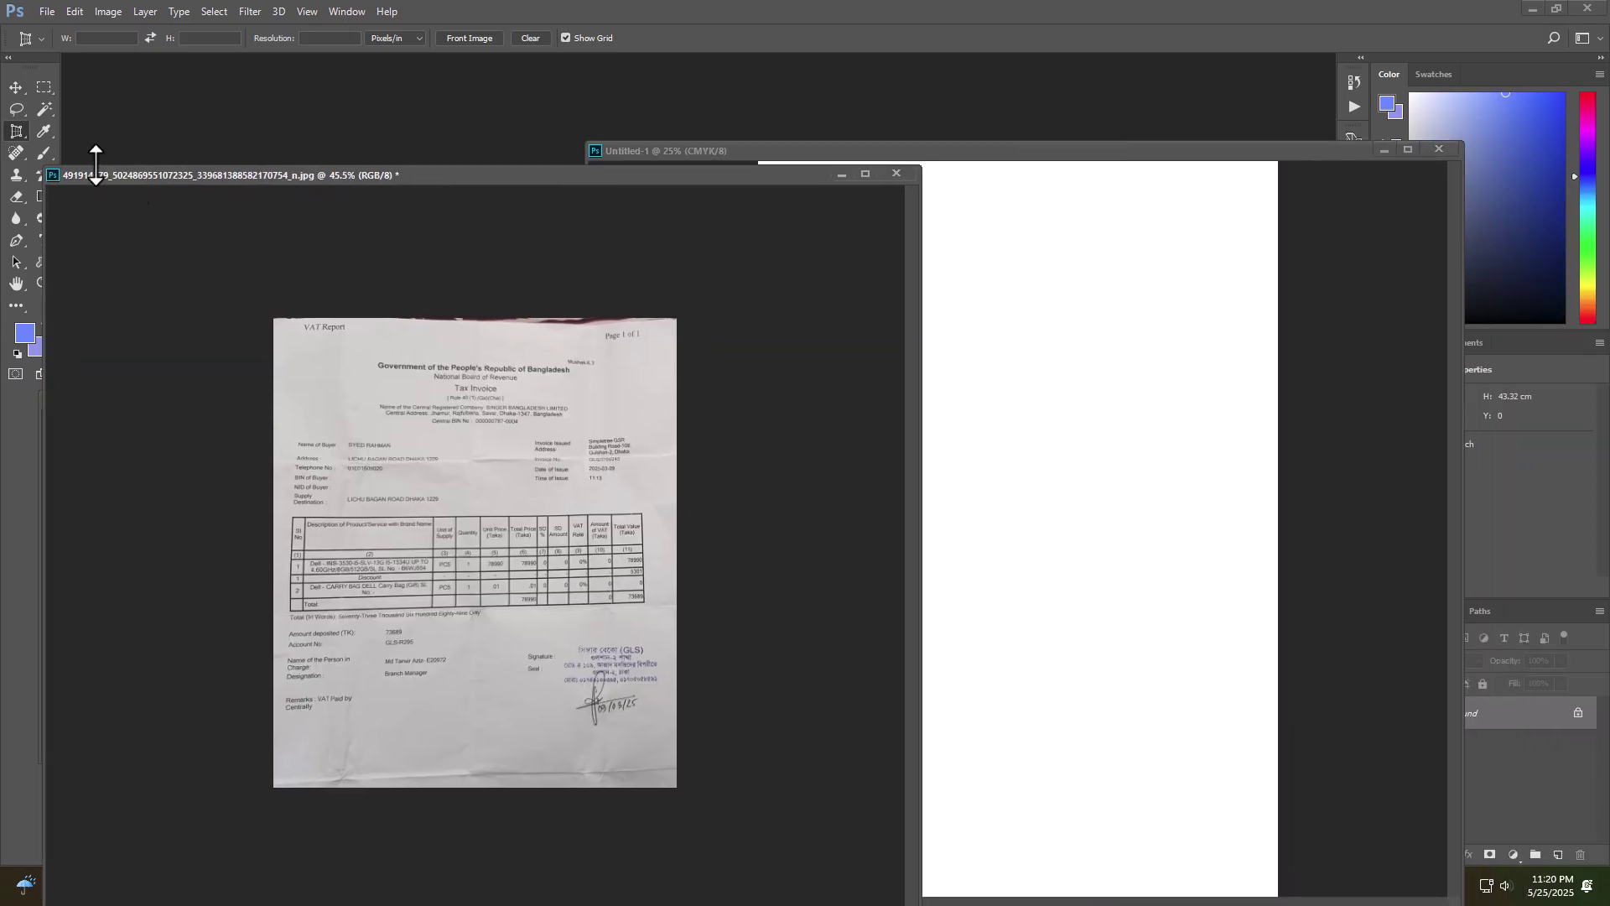
- Copy the cropped invoice into the blank A4 document with the Move tool and shift it toward the upper middle of the page
{"action": "left_click", "coordinate": [14, 89]}
{"action": "left_click_drag", "start_coordinate": [401, 445], "coordinate": [971, 446]}
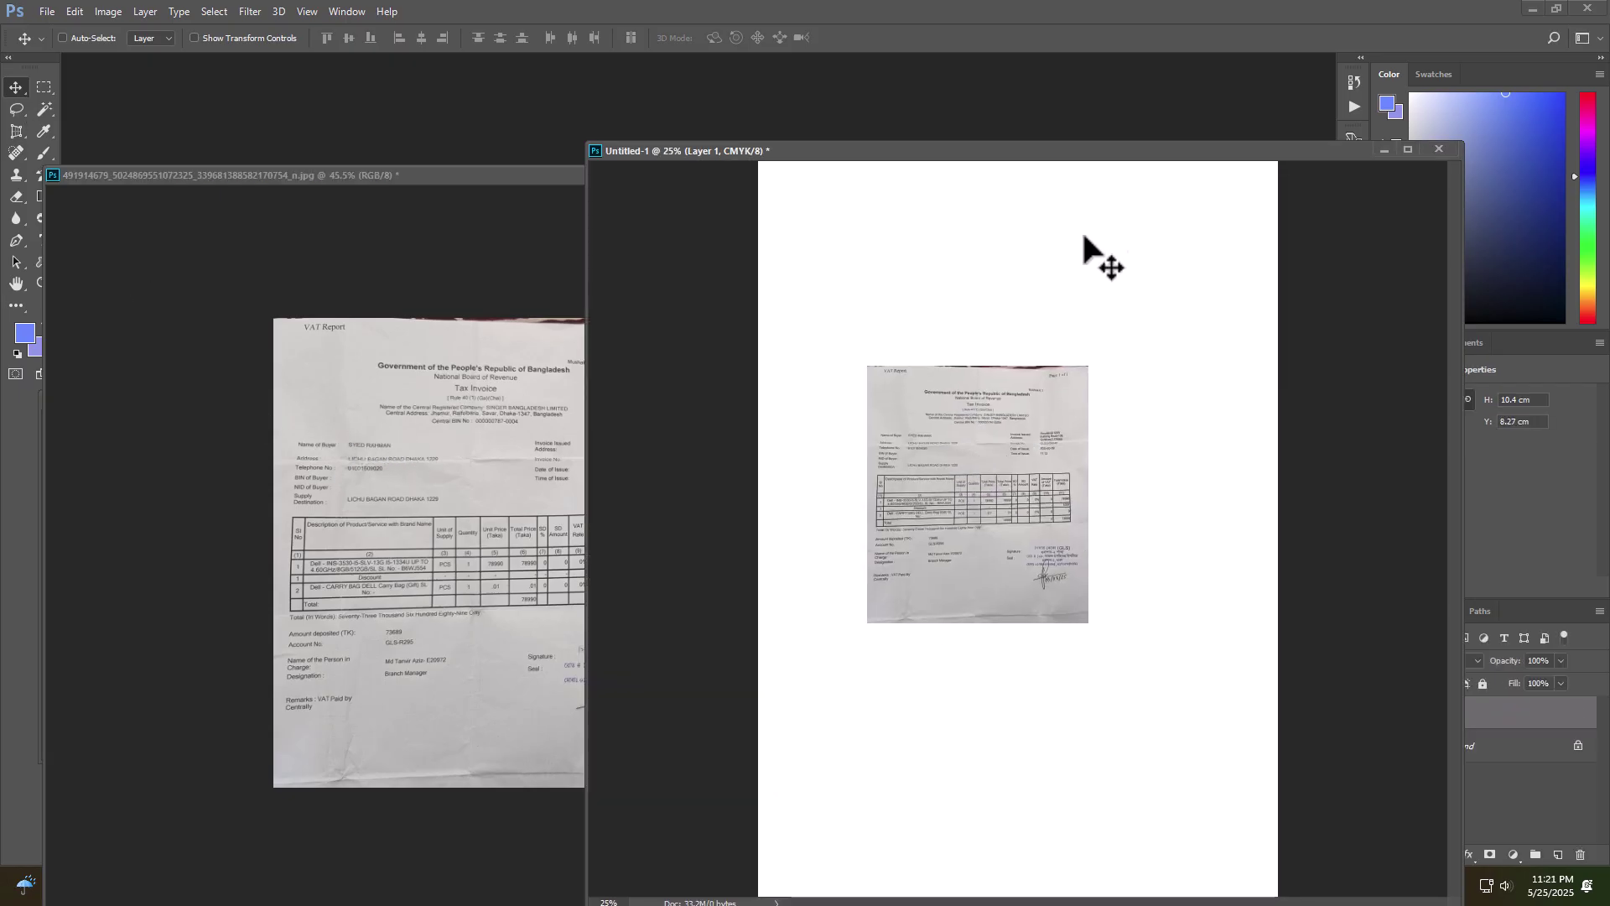
{"action": "left_click_drag", "start_coordinate": [1092, 158], "coordinate": [758, 153]}
{"action": "scroll", "coordinate": [698, 406], "scroll_direction": "up", "scroll_amount": 3}
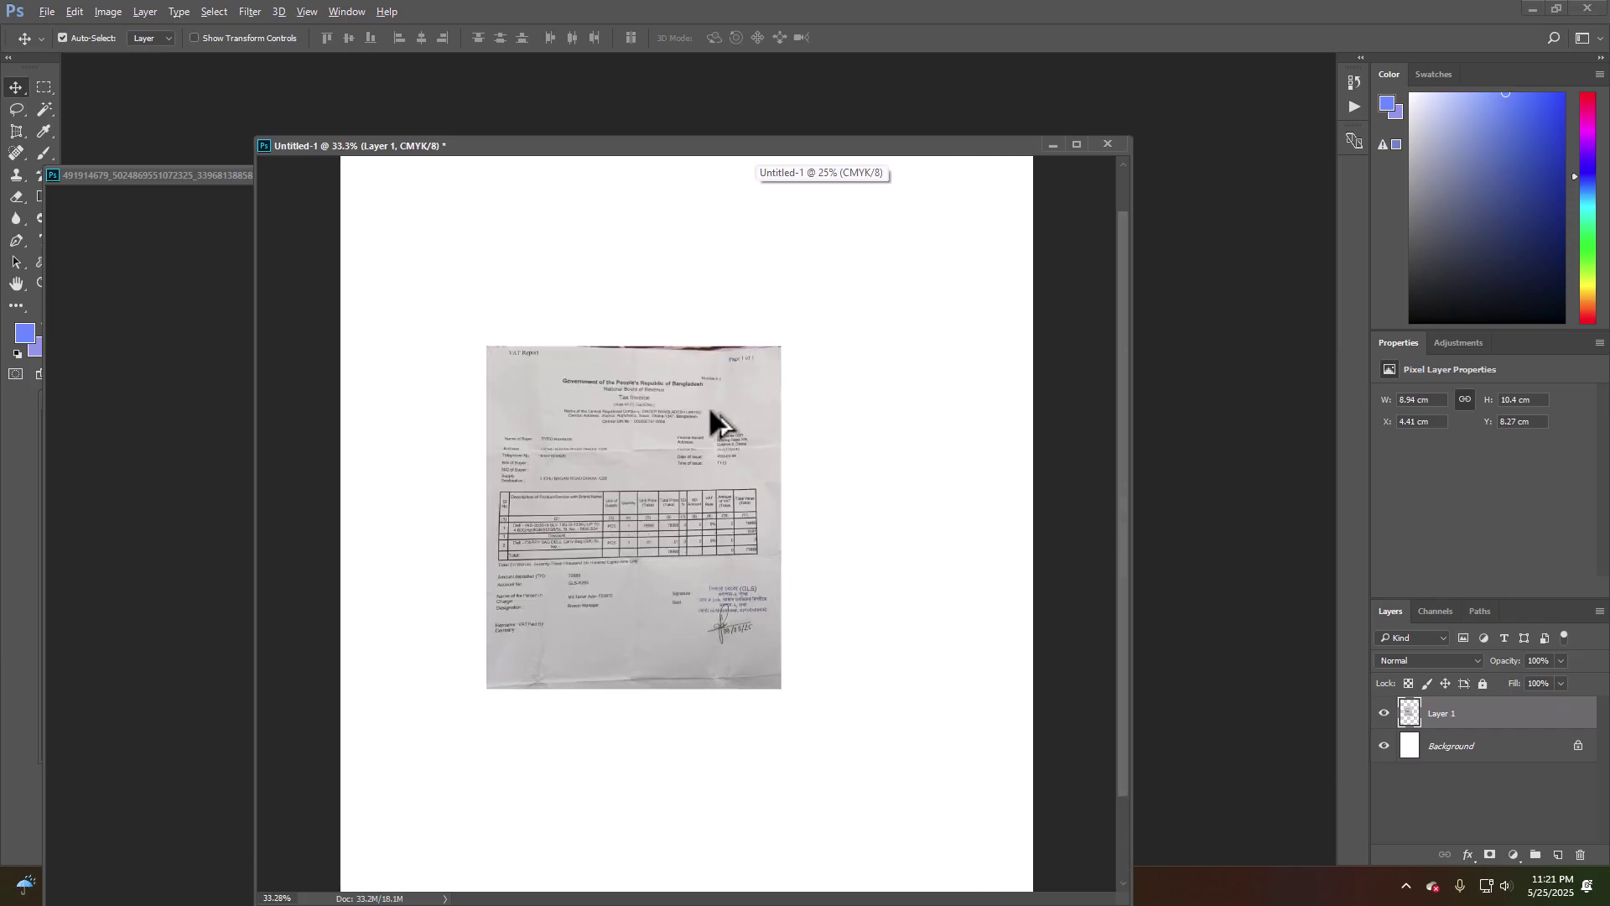
{"action": "scroll", "coordinate": [706, 407], "scroll_direction": "down", "scroll_amount": 4}
{"action": "left_click_drag", "start_coordinate": [507, 471], "coordinate": [554, 455]}
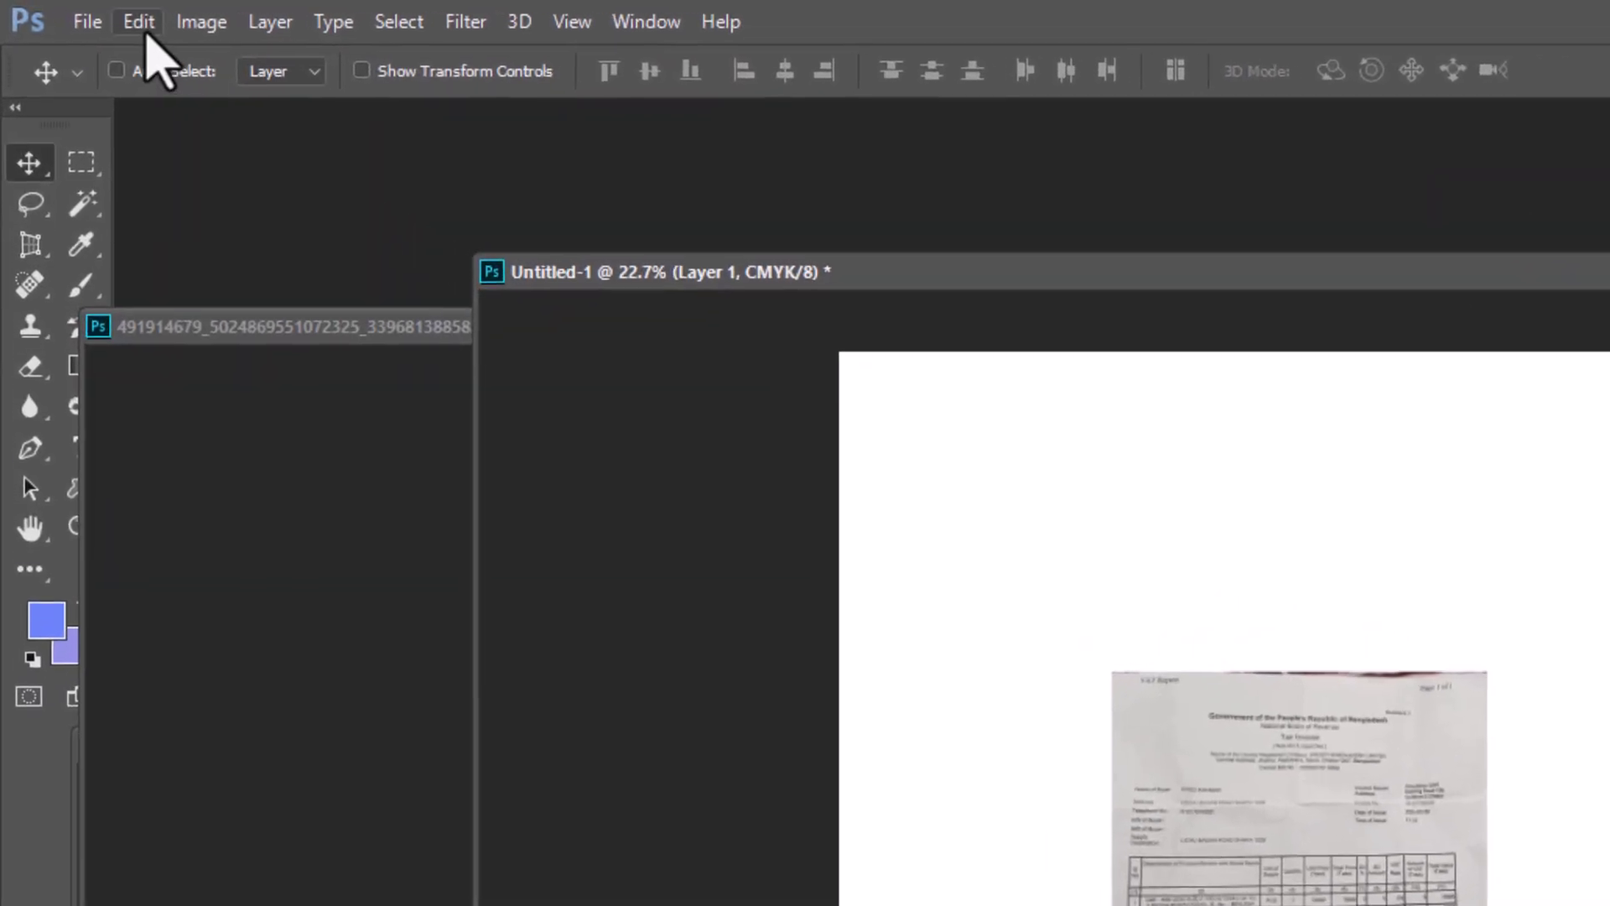
- Free-transform the invoice layer to about 18.7 x 22.8 cm and place it near the top of the page with narrow margins
{"action": "left_click", "coordinate": [145, 30]}
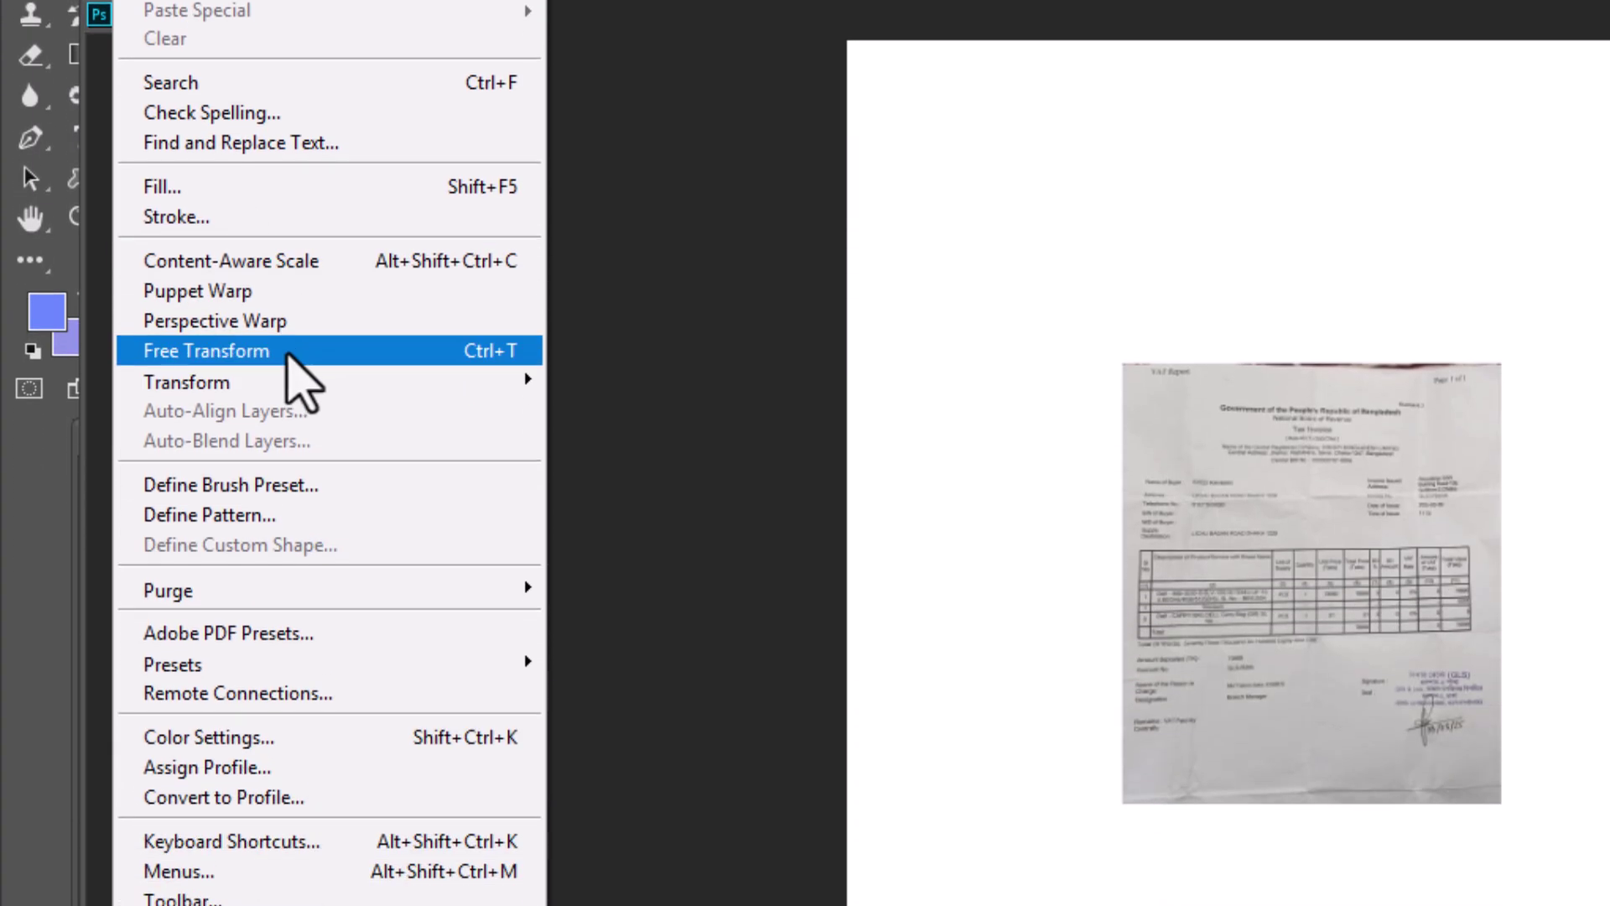
{"action": "left_click", "coordinate": [288, 354]}
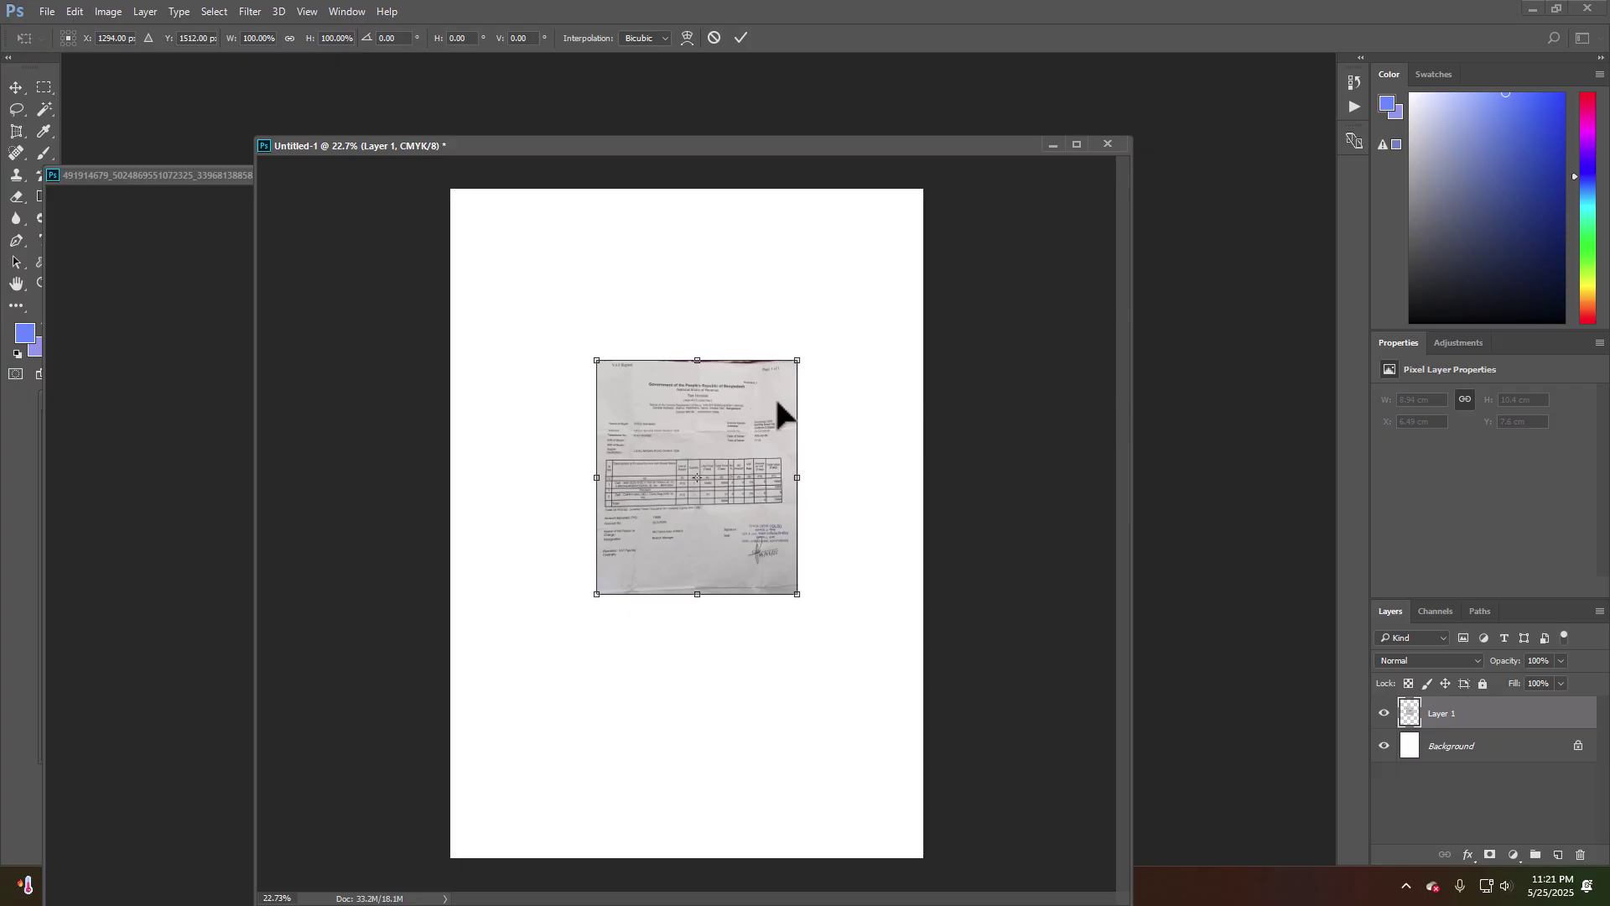
{"action": "key", "text": "alt"}
{"action": "left_click_drag", "start_coordinate": [797, 360], "coordinate": [907, 221]}
{"action": "left_click_drag", "start_coordinate": [823, 391], "coordinate": [798, 383]}
{"action": "key", "text": "Return"}
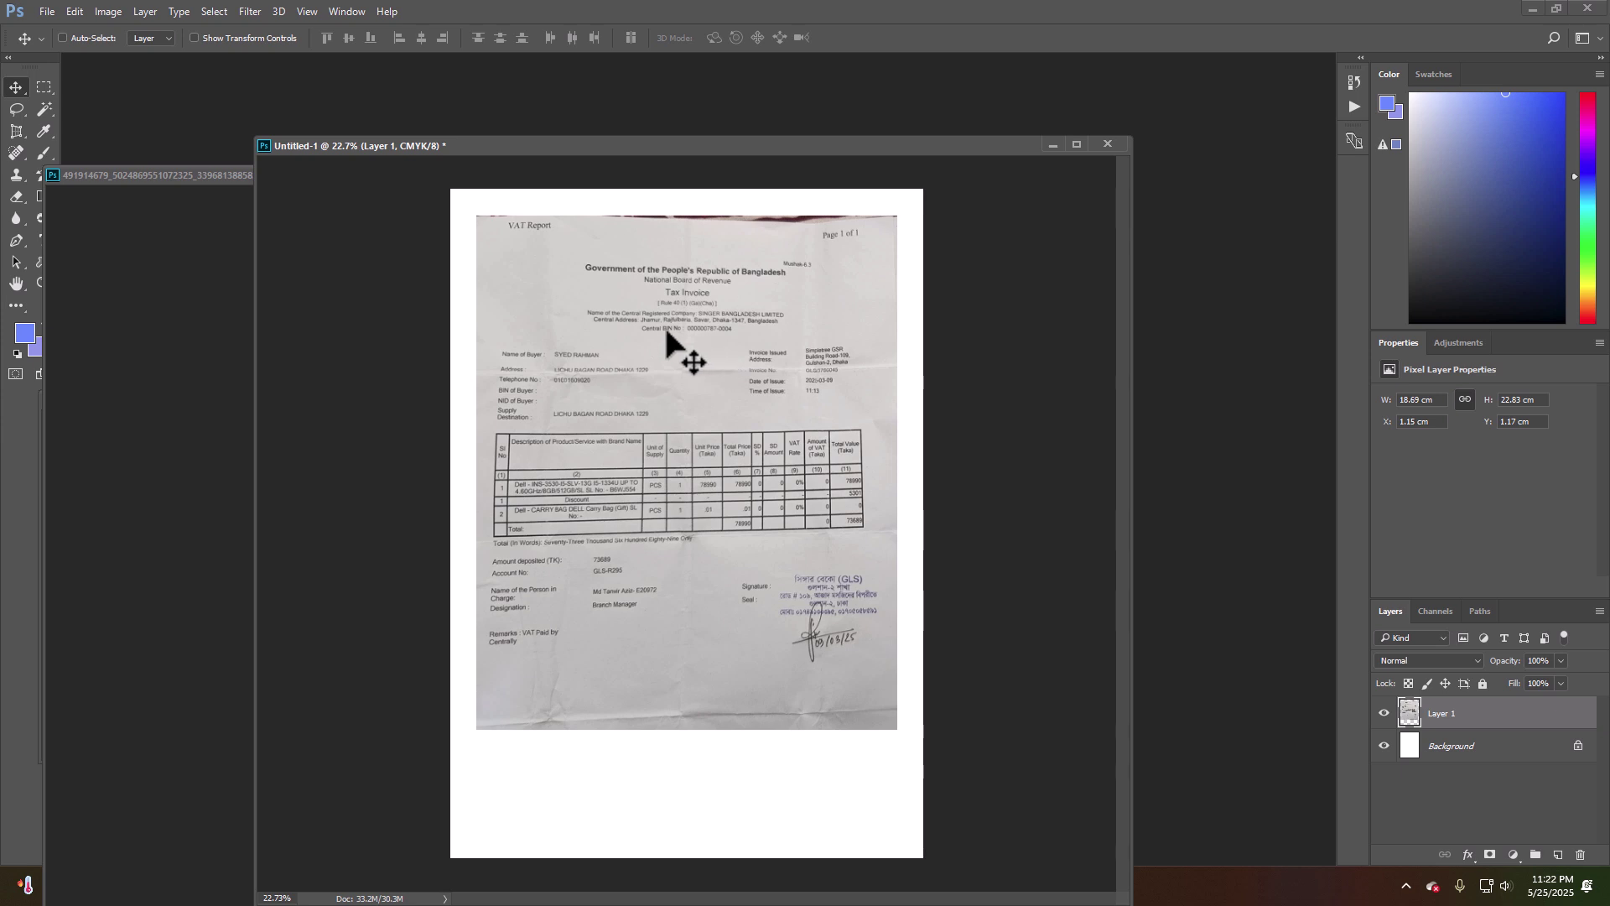
- Apply Levels to the invoice layer with input black at 79 and input white at 230 to whiten the paper
{"action": "key", "text": "ctrl"}
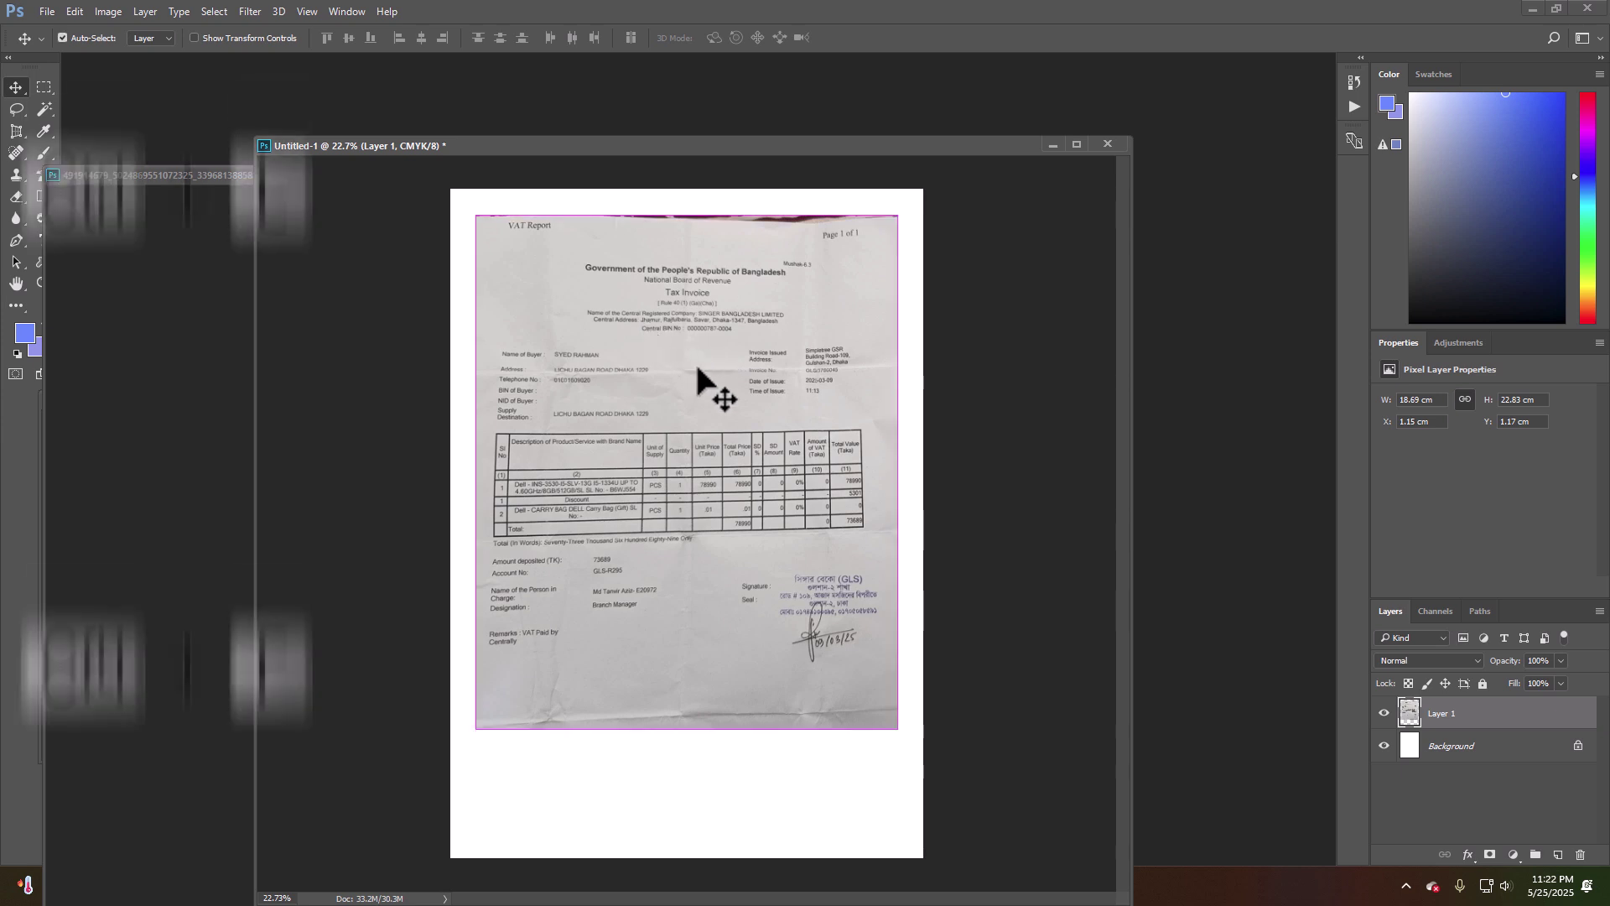
{"action": "key", "text": "ctrl+l"}
{"action": "left_click_drag", "start_coordinate": [1217, 76], "coordinate": [1066, 223]}
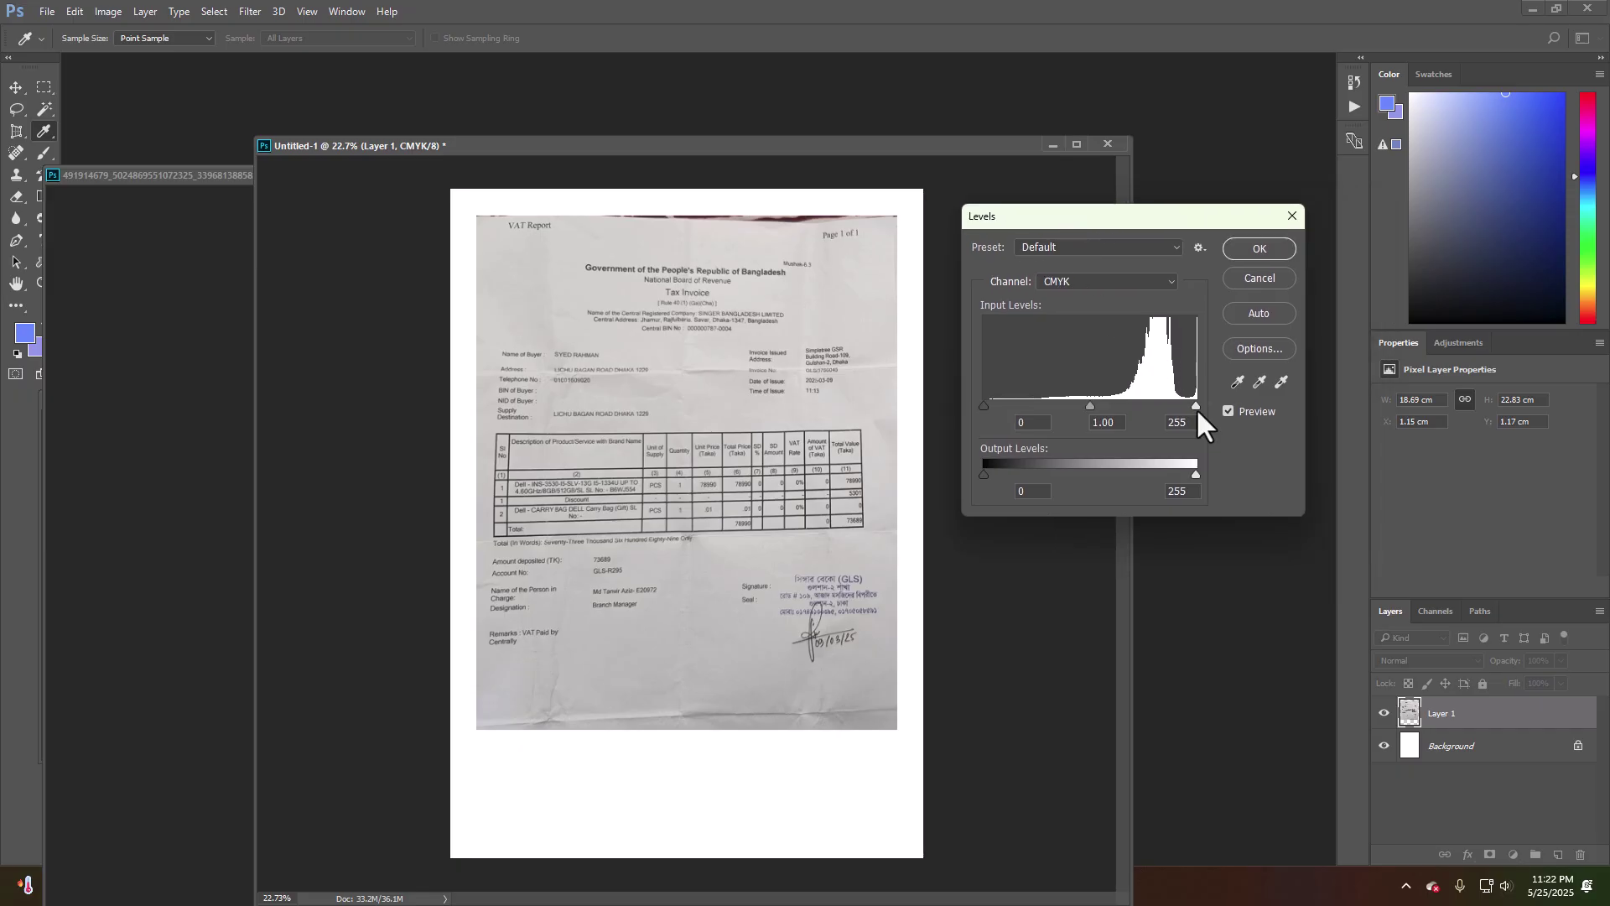
{"action": "mouse_move", "coordinate": [1192, 407]}
{"action": "left_mouse_down"}
{"action": "mouse_move", "coordinate": [1139, 411]}
{"action": "mouse_move", "coordinate": [1174, 406]}
{"action": "left_mouse_up"}
{"action": "left_click_drag", "start_coordinate": [984, 406], "coordinate": [1048, 401]}
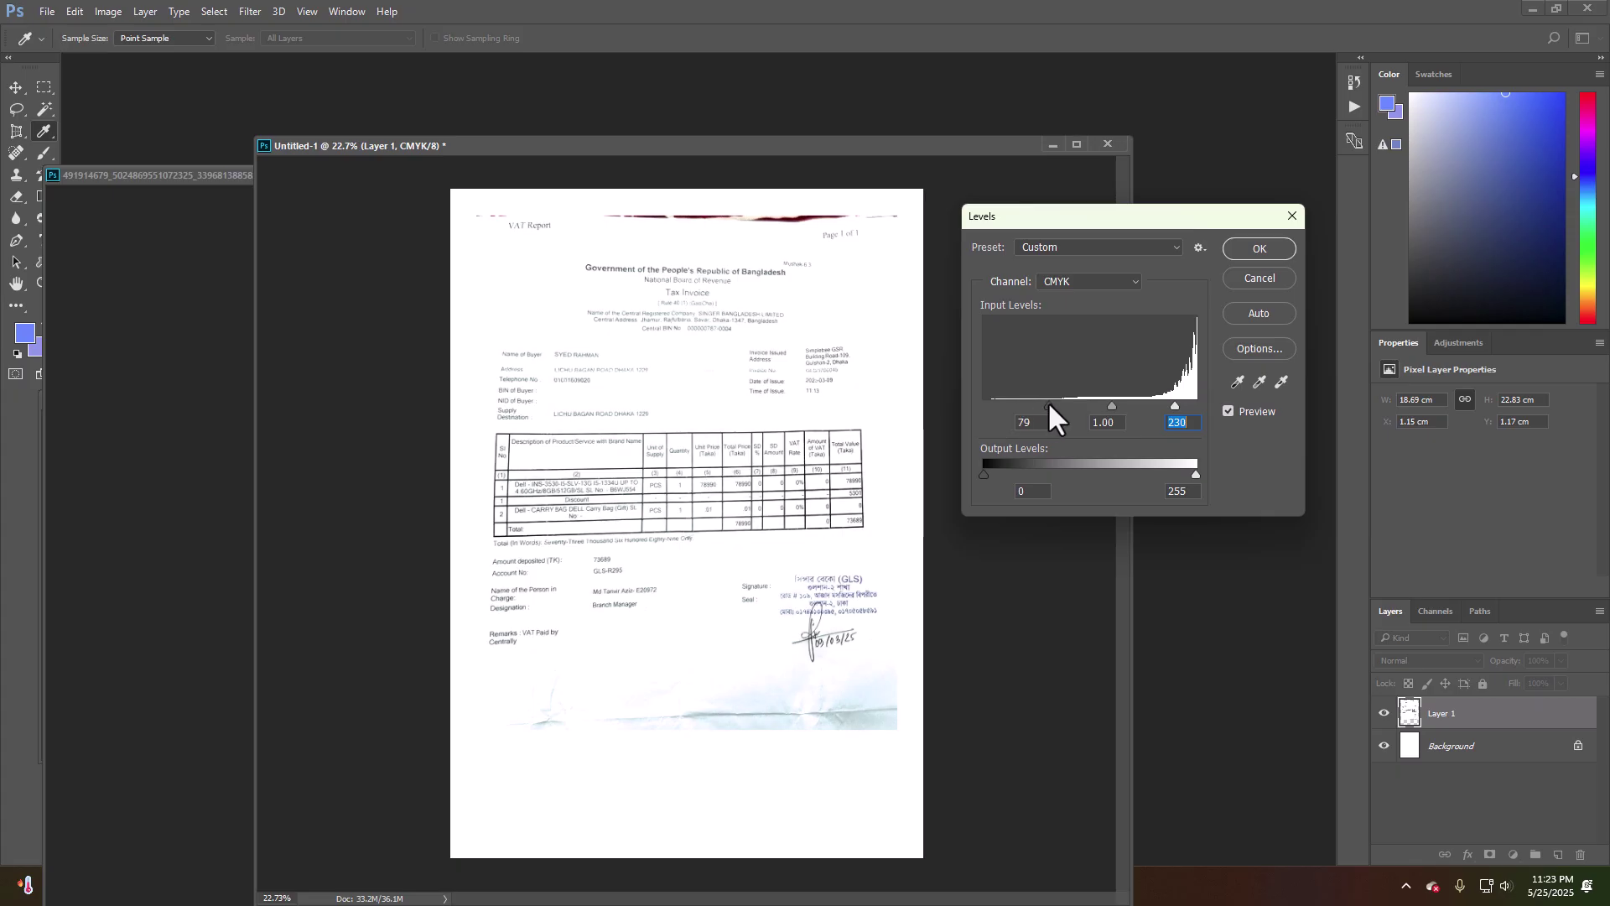
{"action": "left_click", "coordinate": [1272, 247]}
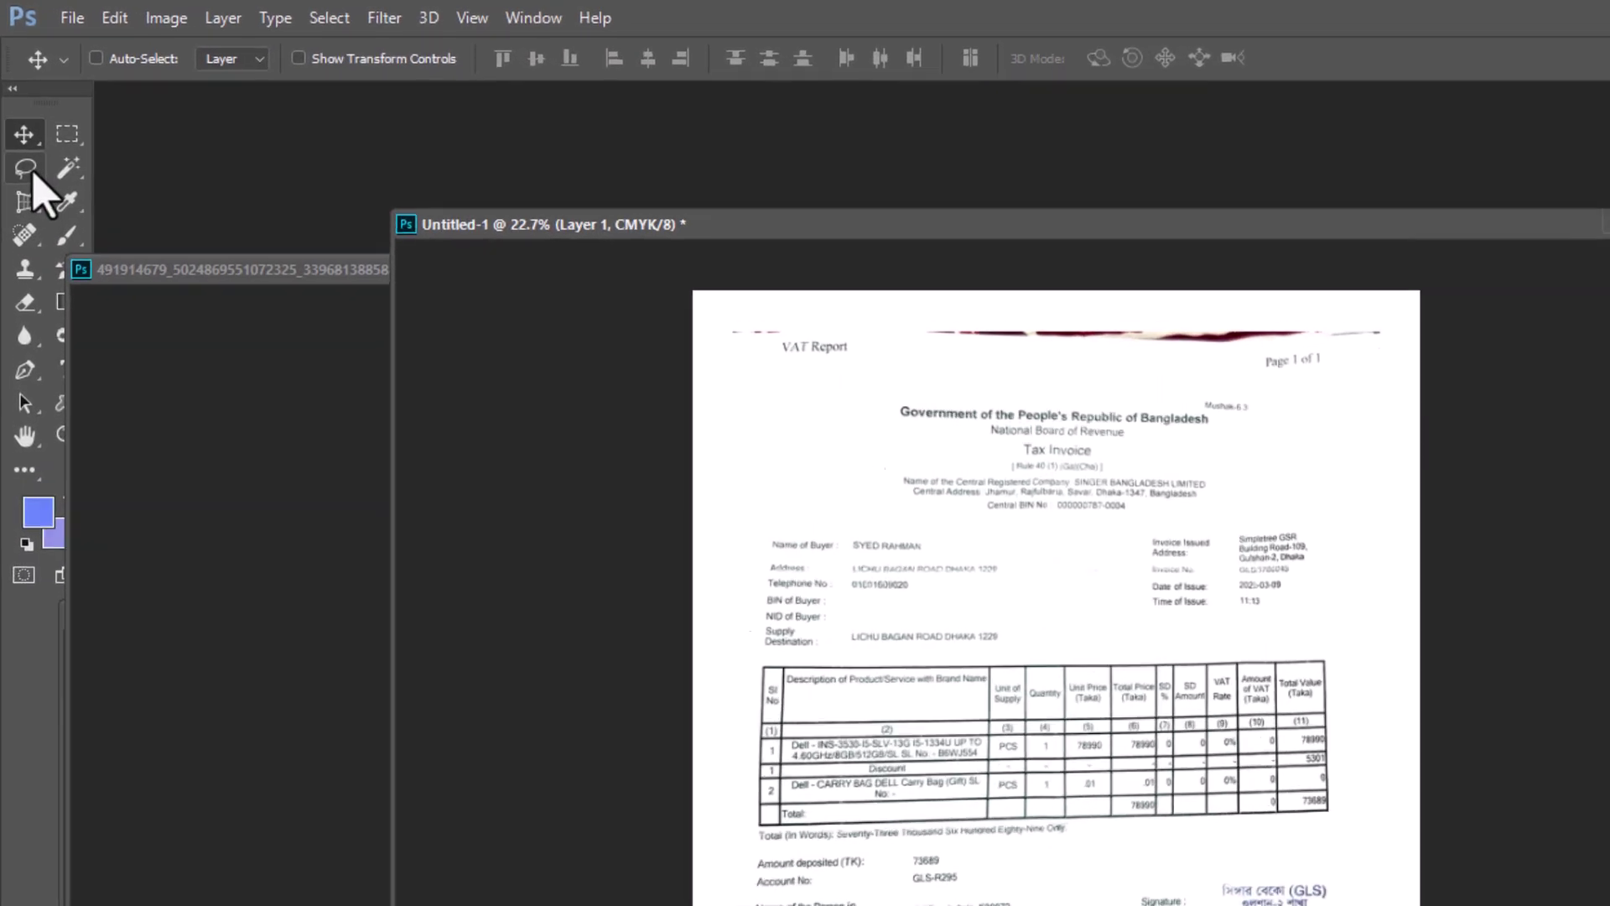
- Delete the dark red strip above the invoice and the bluish shadows at its bottom using Lasso selections, and deselect
{"action": "left_click", "coordinate": [25, 168]}
{"action": "left_click", "coordinate": [134, 186]}
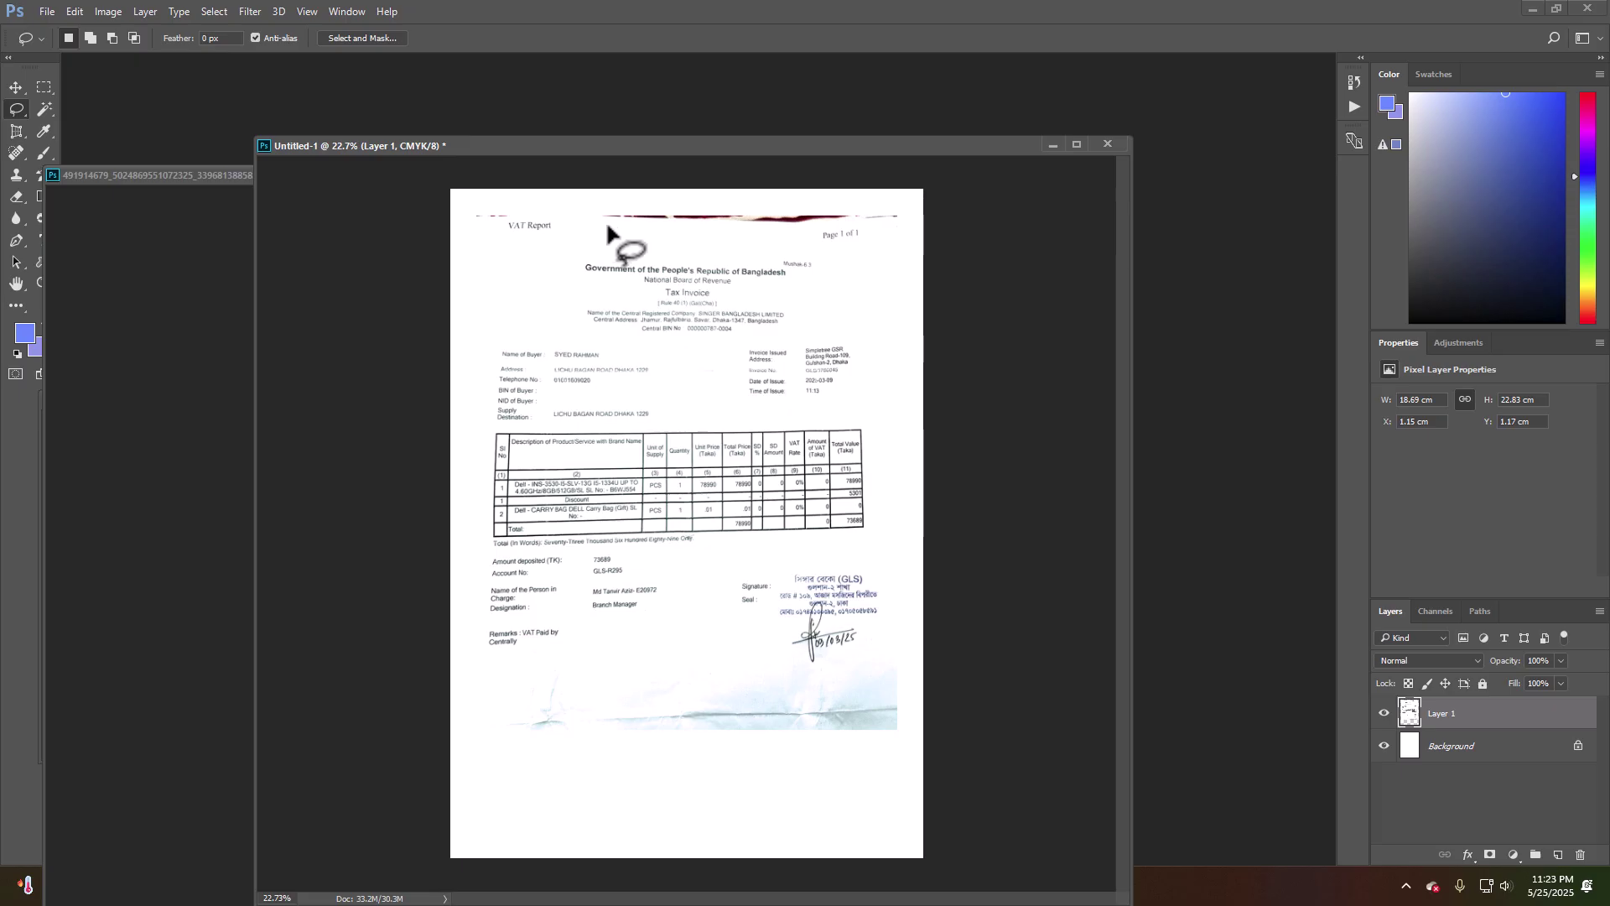
{"action": "mouse_move", "coordinate": [586, 208]}
{"action": "left_mouse_down"}
{"action": "mouse_move", "coordinate": [881, 202]}
{"action": "mouse_move", "coordinate": [891, 225]}
{"action": "mouse_move", "coordinate": [597, 228]}
{"action": "left_mouse_up"}
{"action": "key", "text": "Delete"}
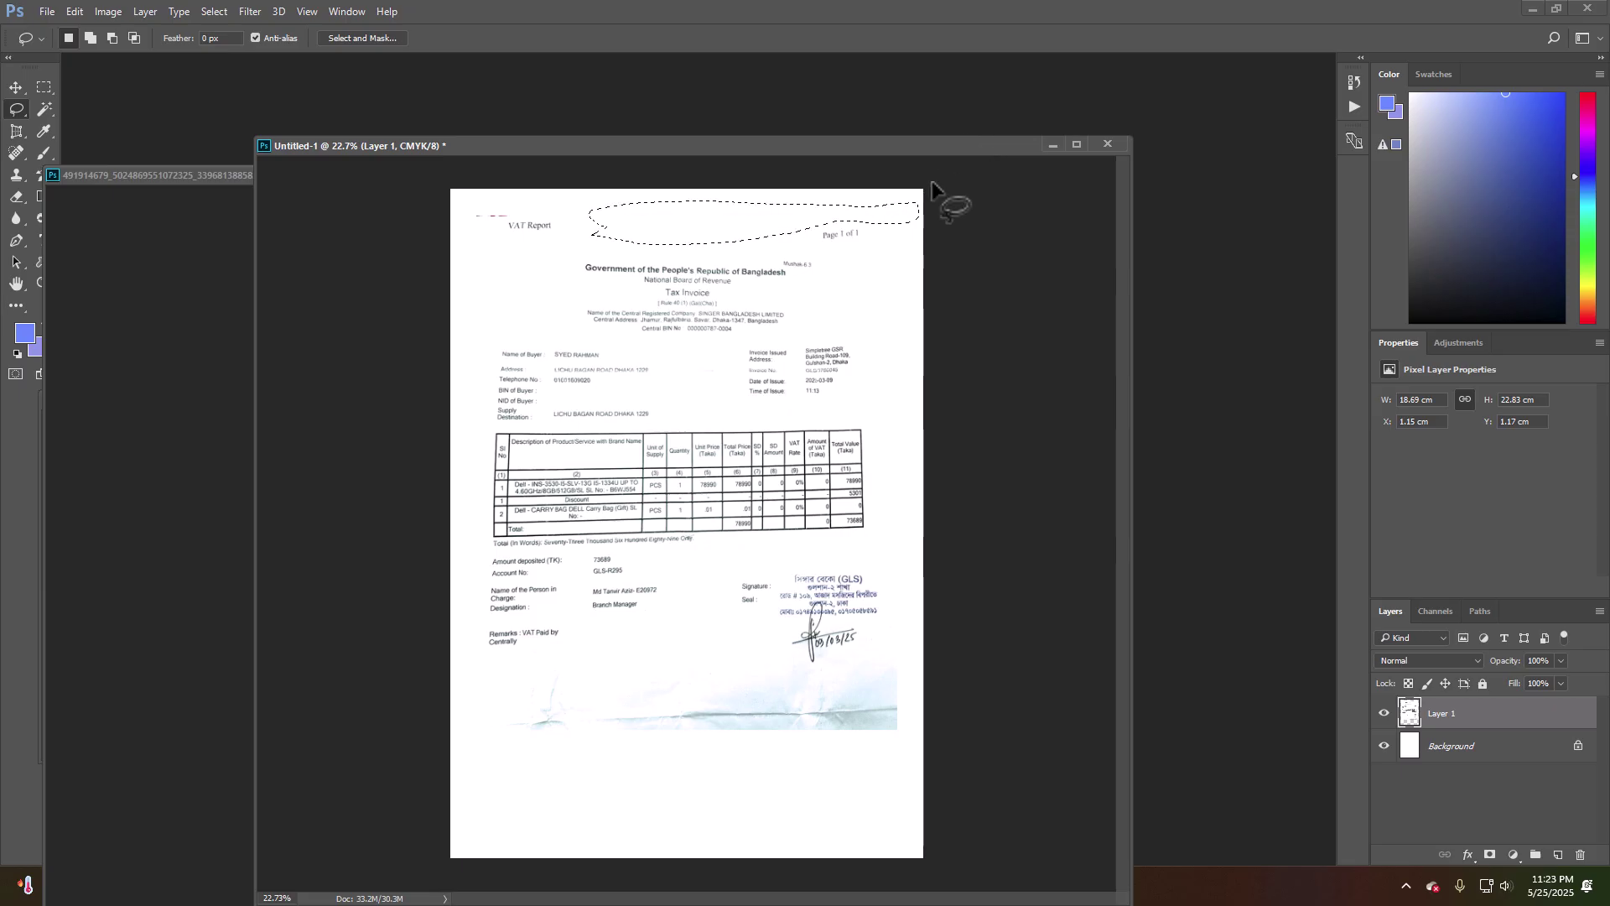
{"action": "key", "text": "ctrl+d"}
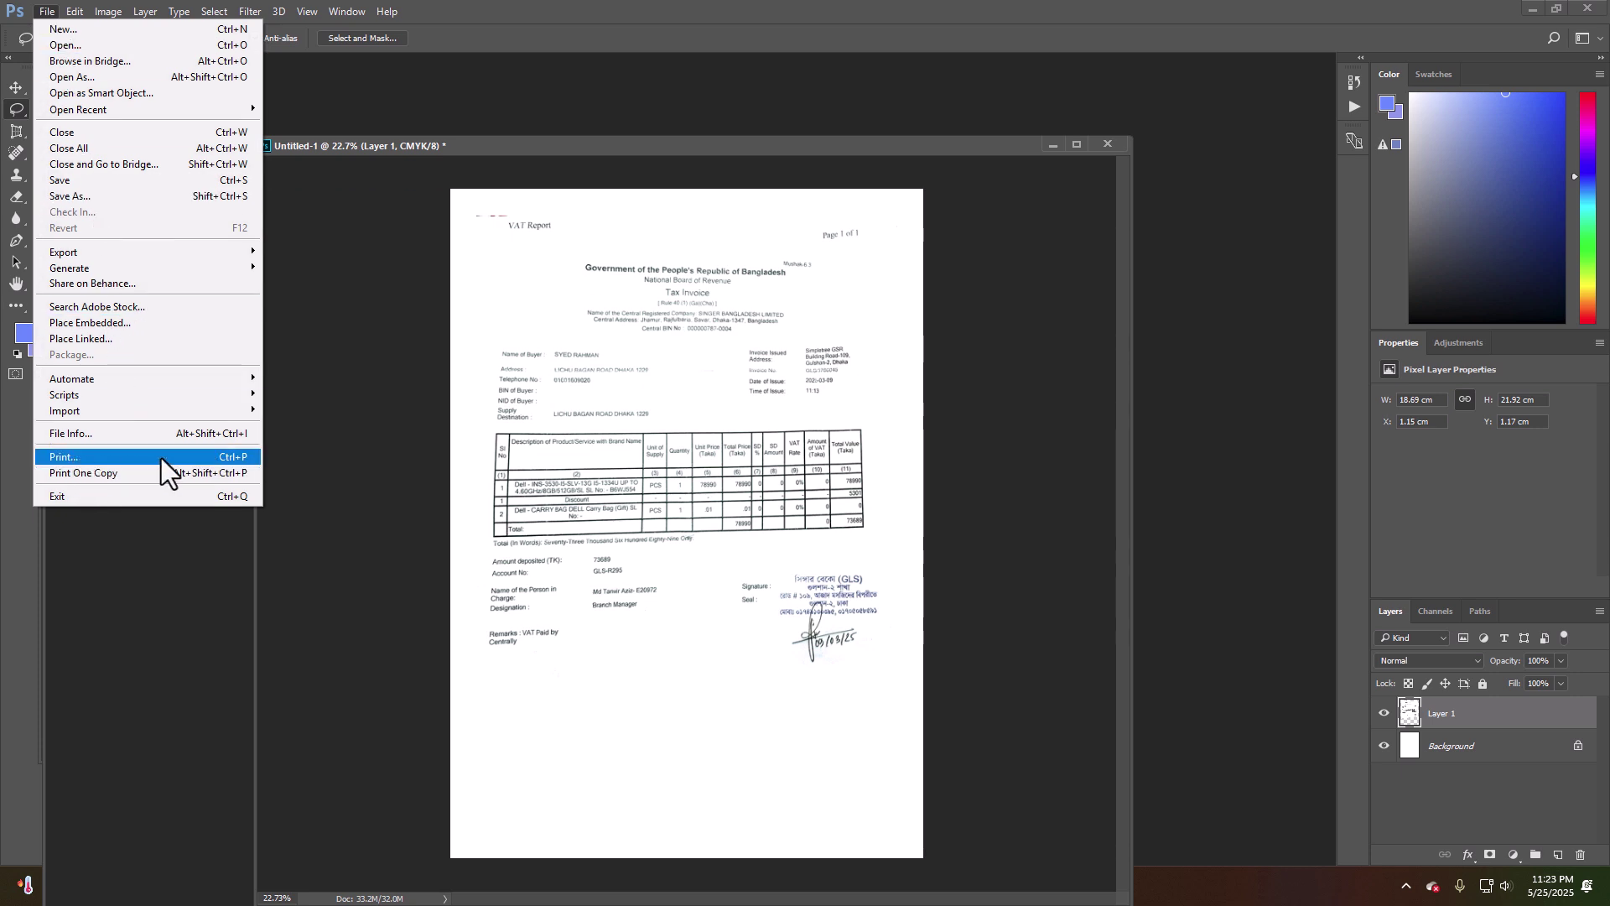
- Open the print settings for the page and choose Microsoft Print to PDF as the printer
{"action": "key", "text": "ctrl+p"}
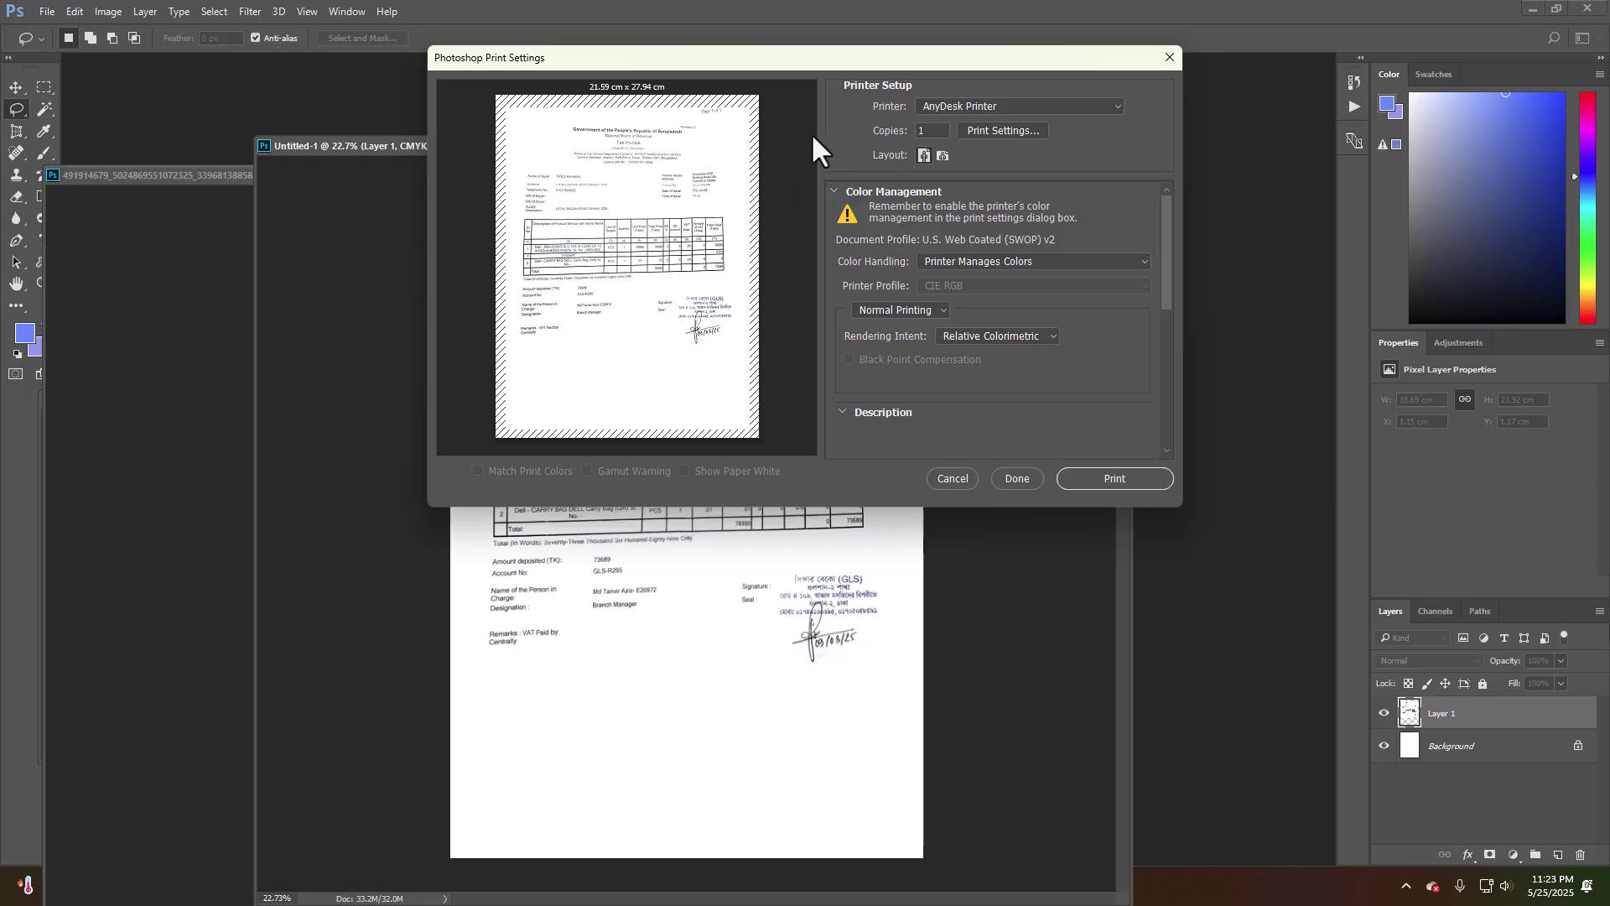
{"action": "left_click", "coordinate": [936, 107]}
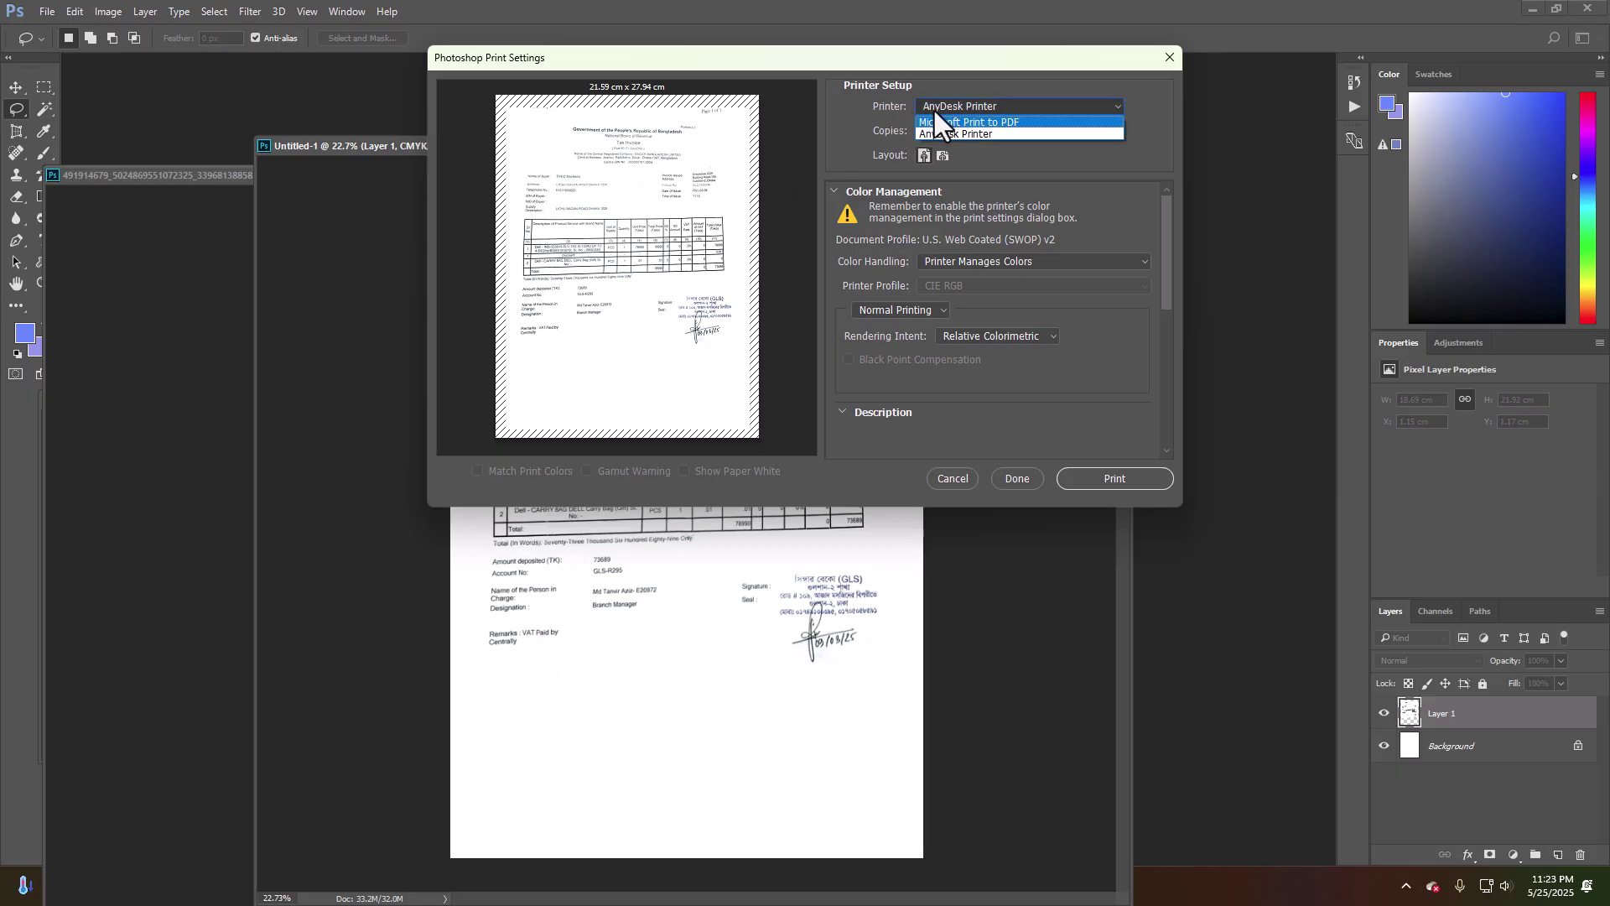
{"action": "left_click", "coordinate": [996, 120]}
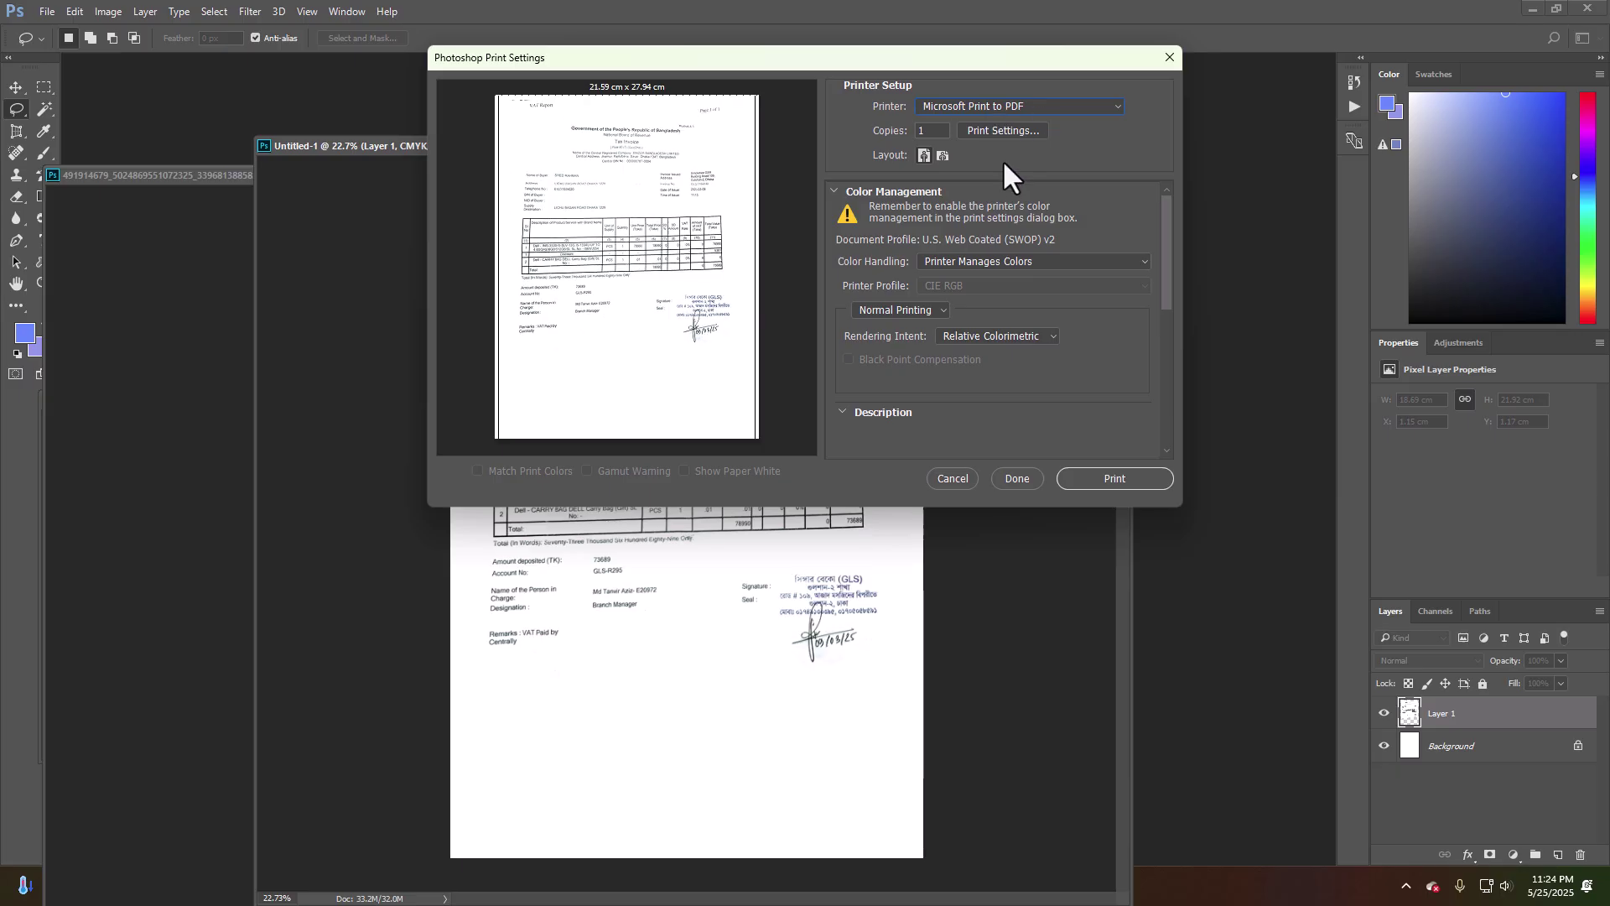
- Print the invoice page to PDF, accepting the clipping, and save the output as tytuy
{"action": "scroll", "coordinate": [1025, 280], "scroll_direction": "down", "scroll_amount": 5}
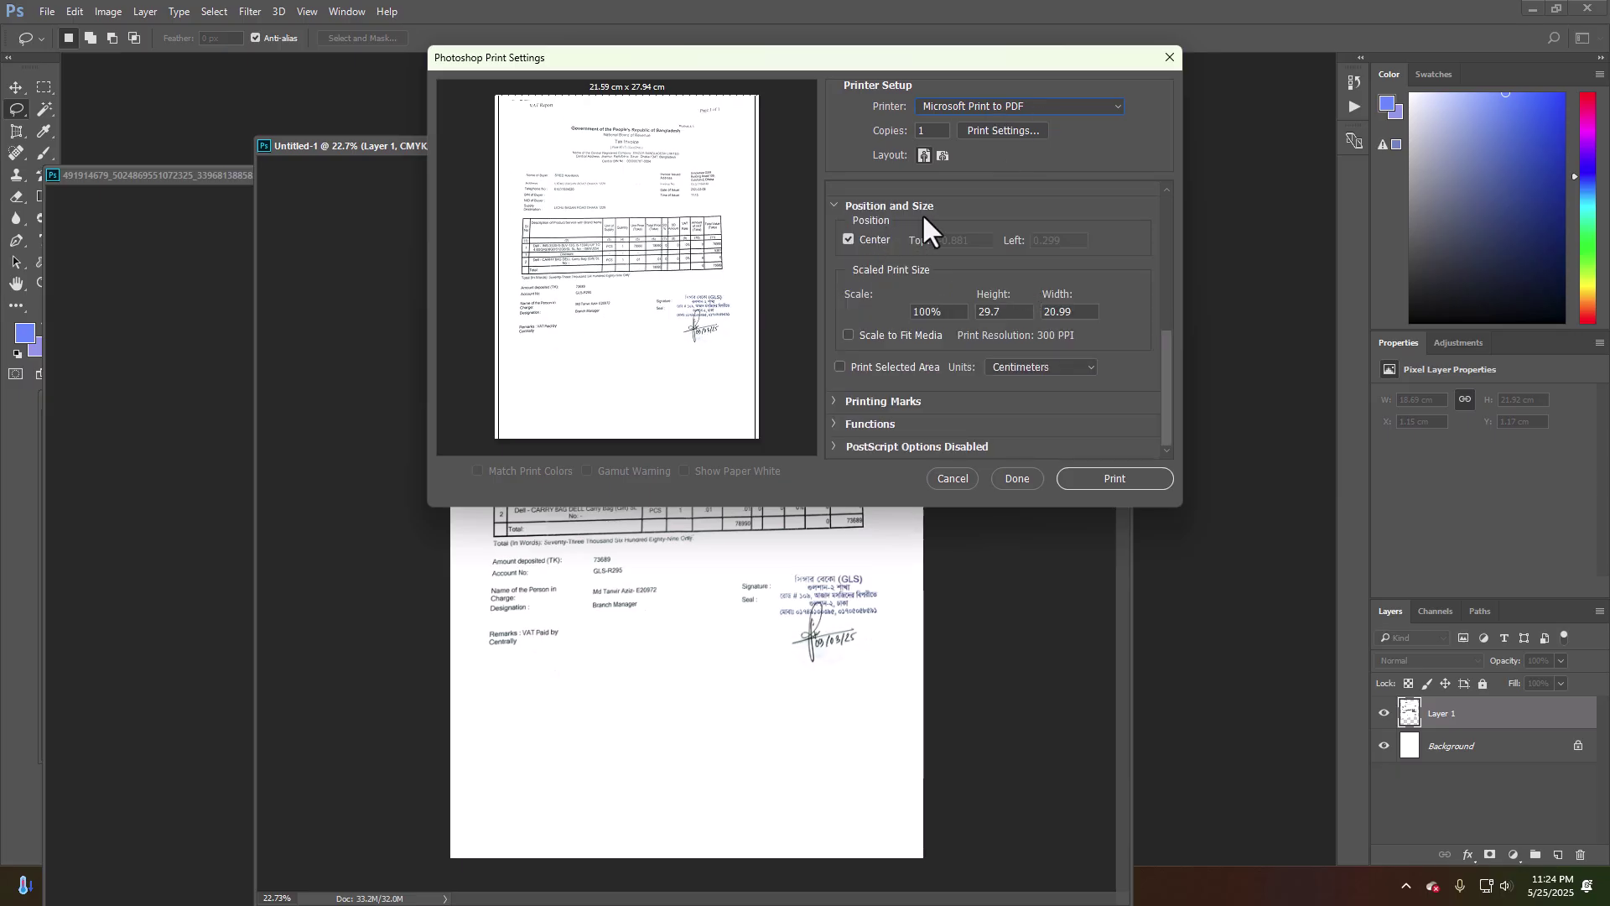
{"action": "left_click", "coordinate": [1109, 480]}
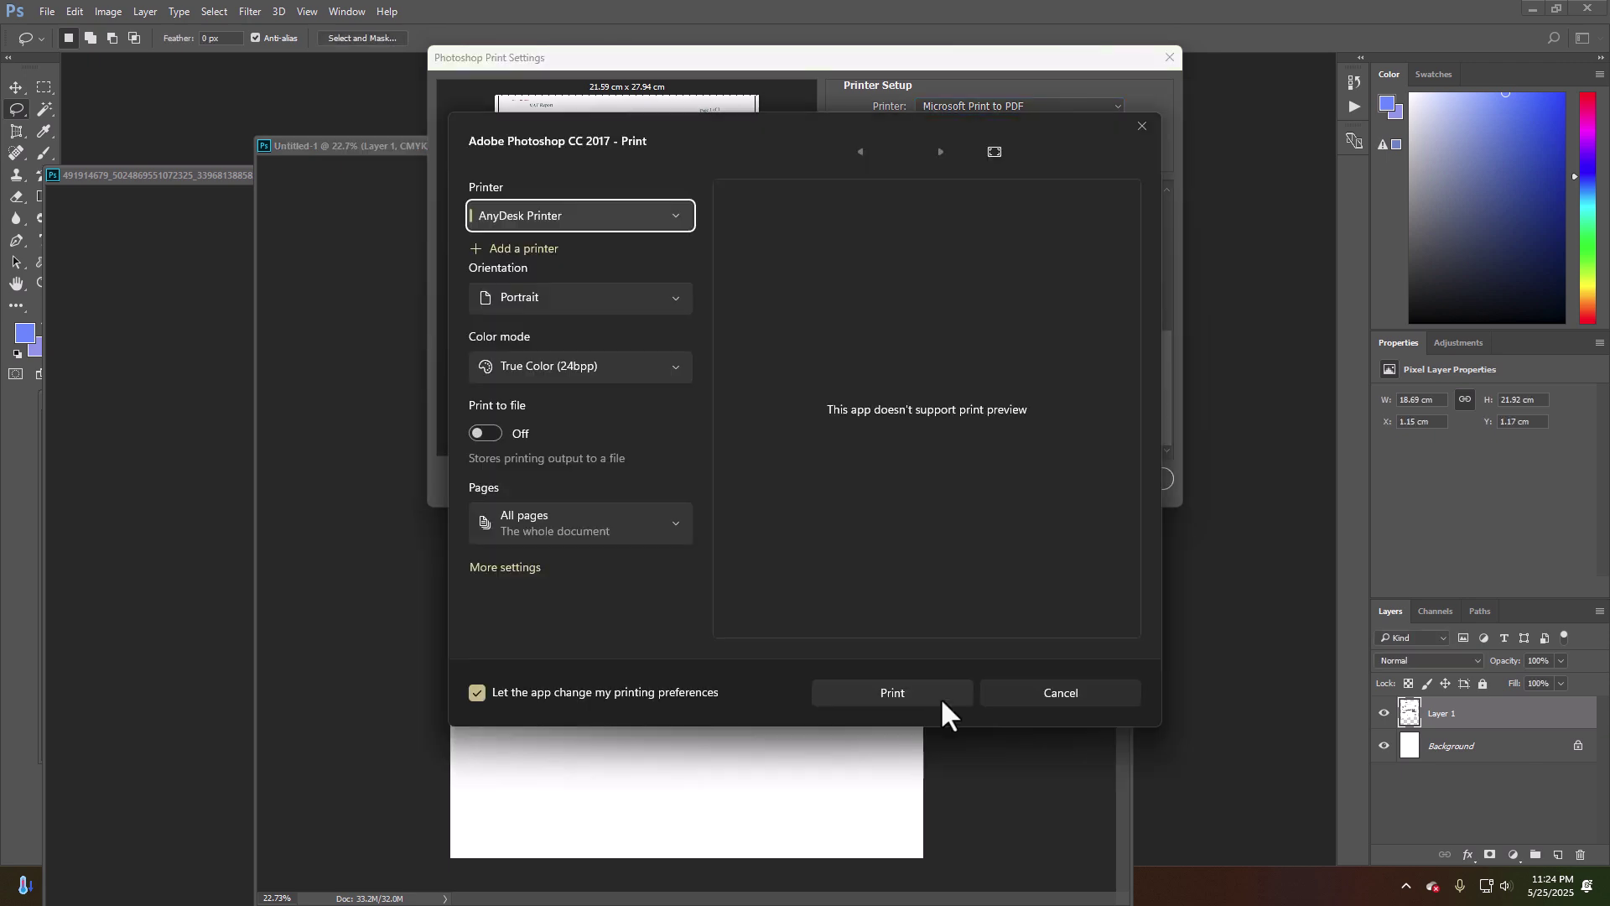
{"action": "left_click", "coordinate": [920, 691]}
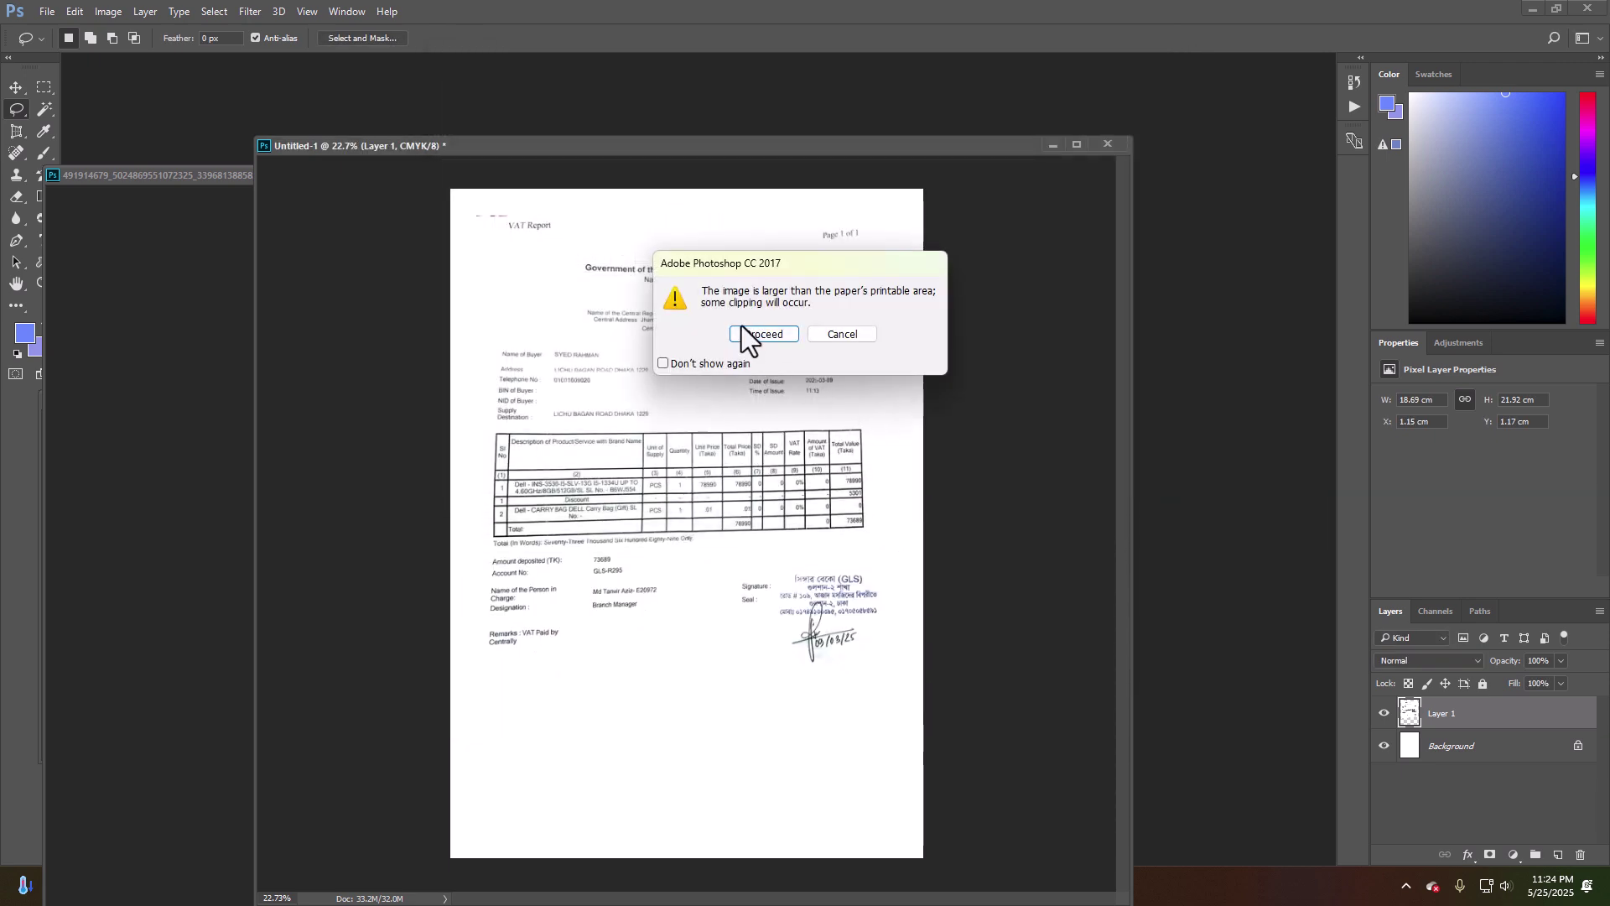
{"action": "left_click", "coordinate": [750, 334]}
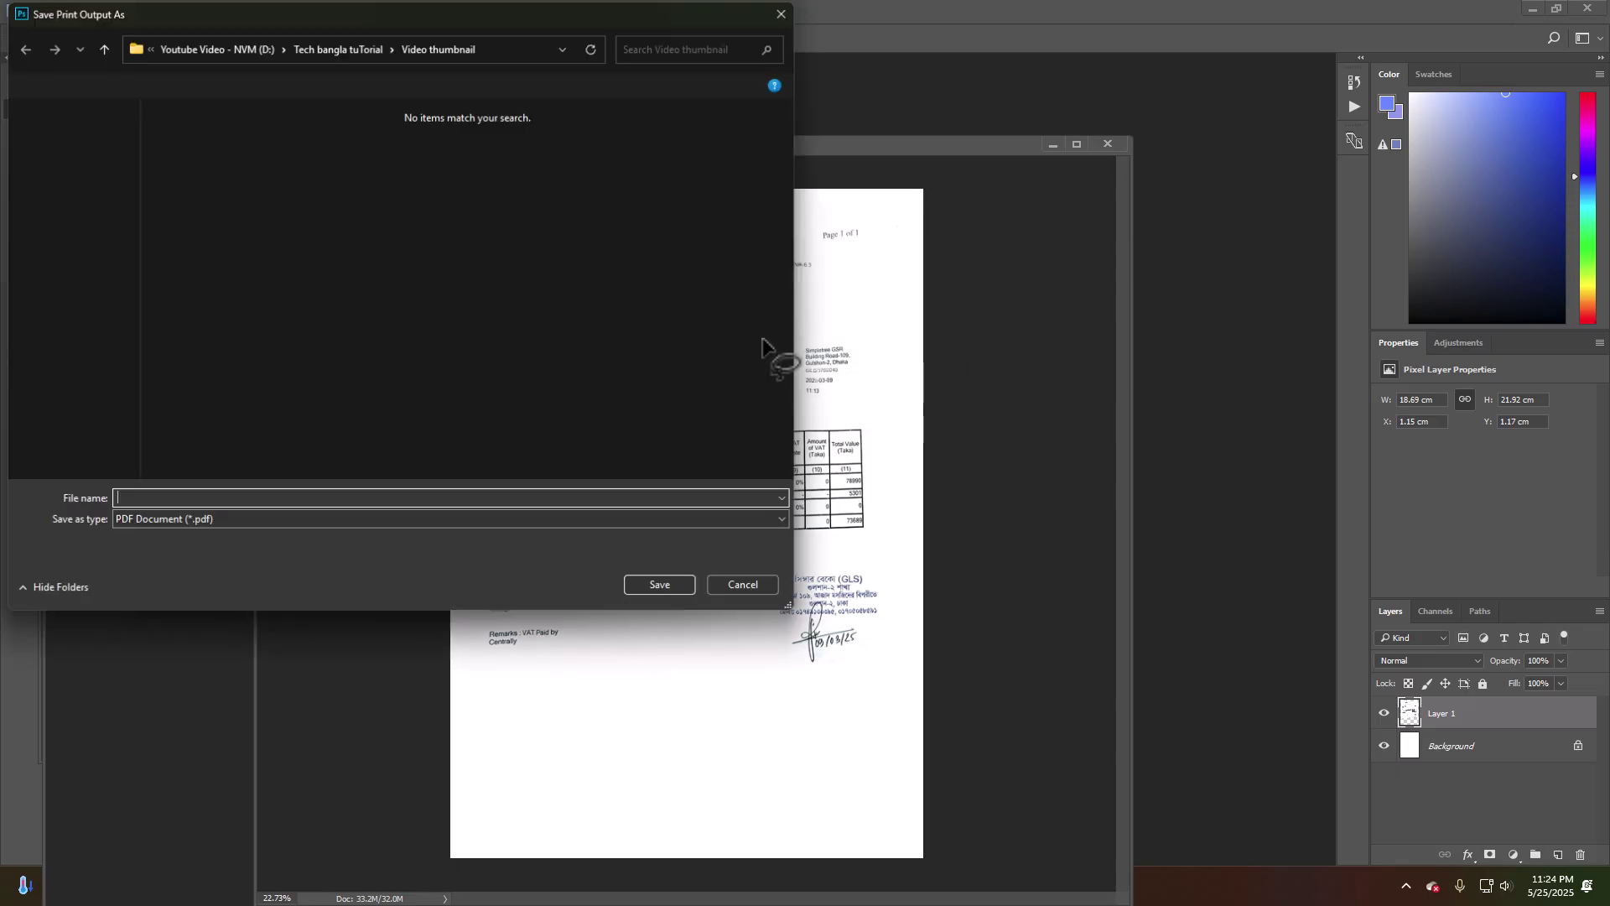
{"action": "type", "text": "tytuy"}
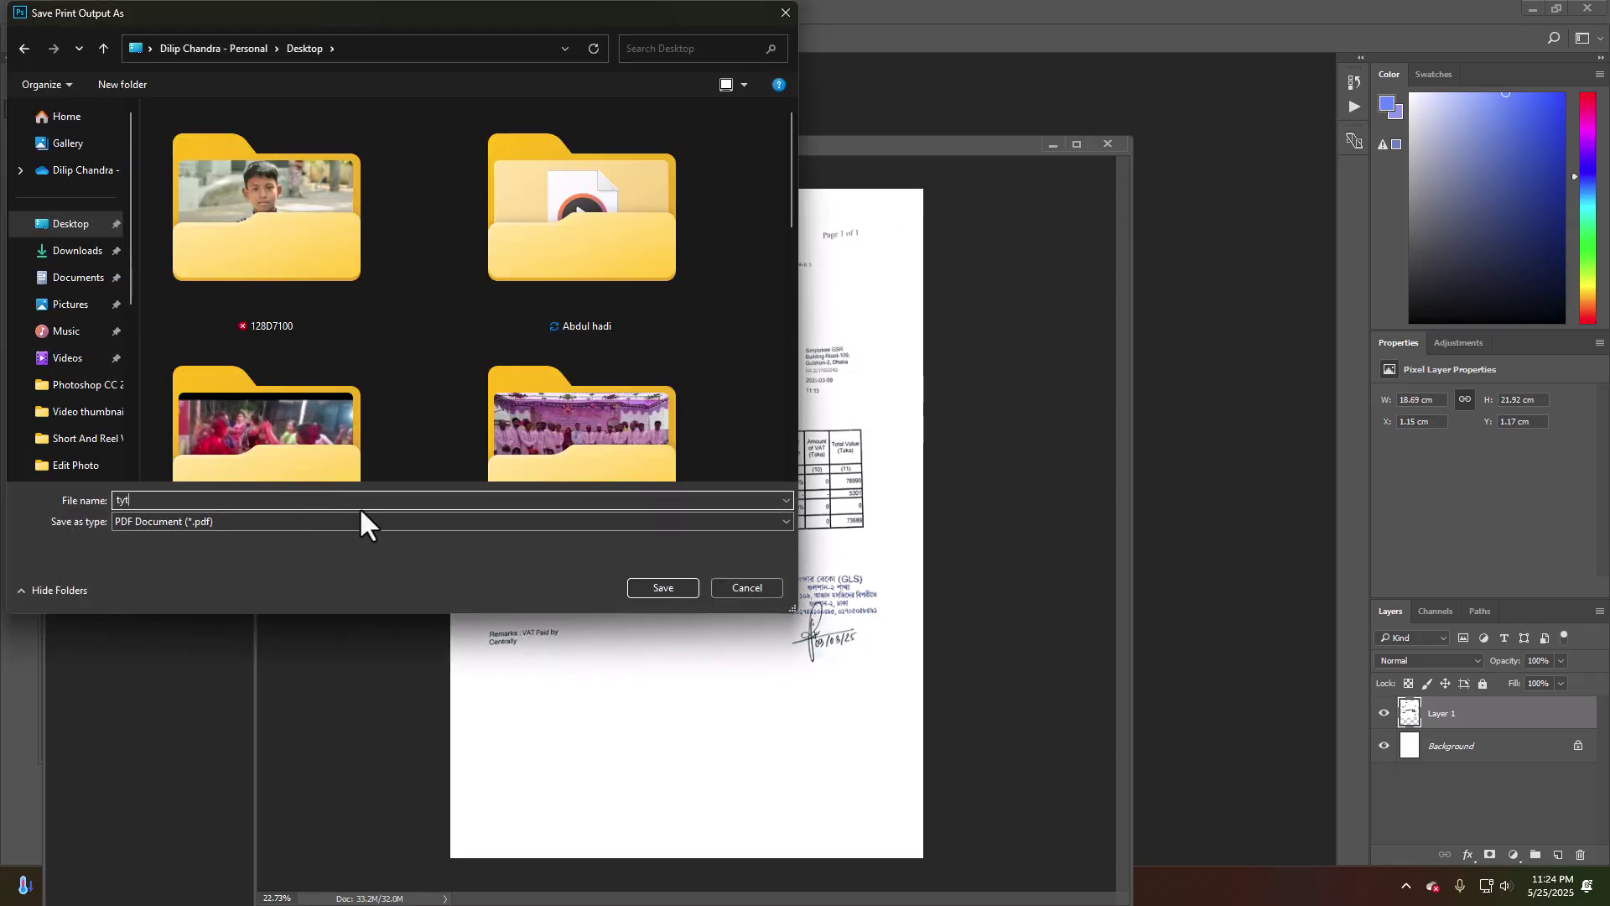
{"action": "left_click", "coordinate": [686, 587]}
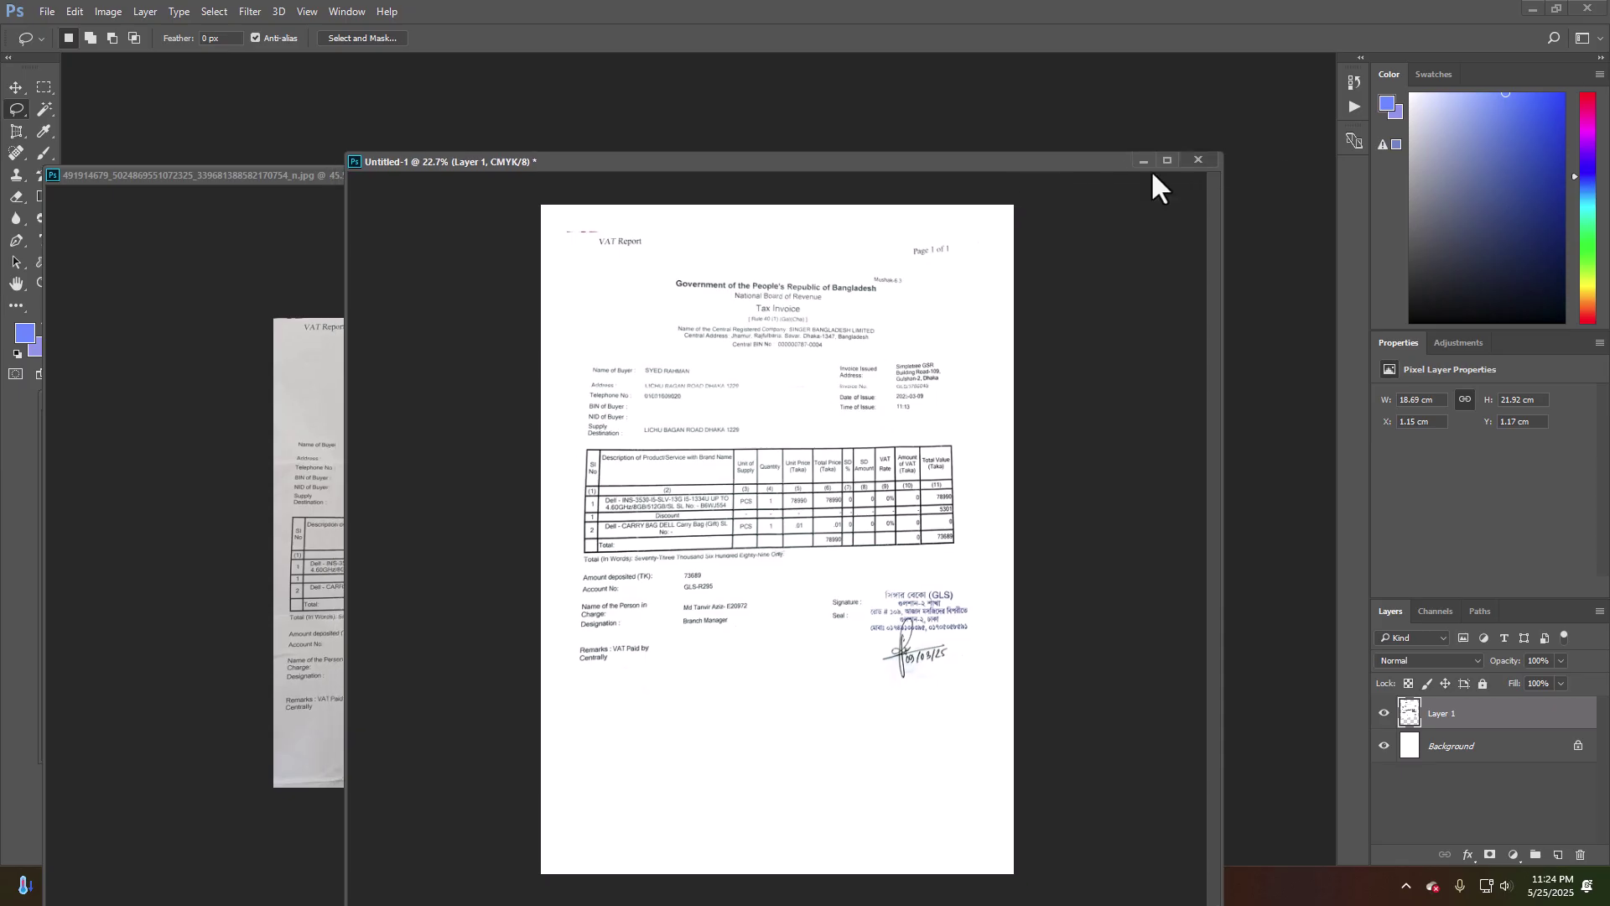
- Close the original invoice photo without saving and arrange the remaining document windows beside the invoice page
{"action": "left_click_drag", "start_coordinate": [820, 162], "coordinate": [1103, 122]}
{"action": "left_click", "coordinate": [432, 288]}
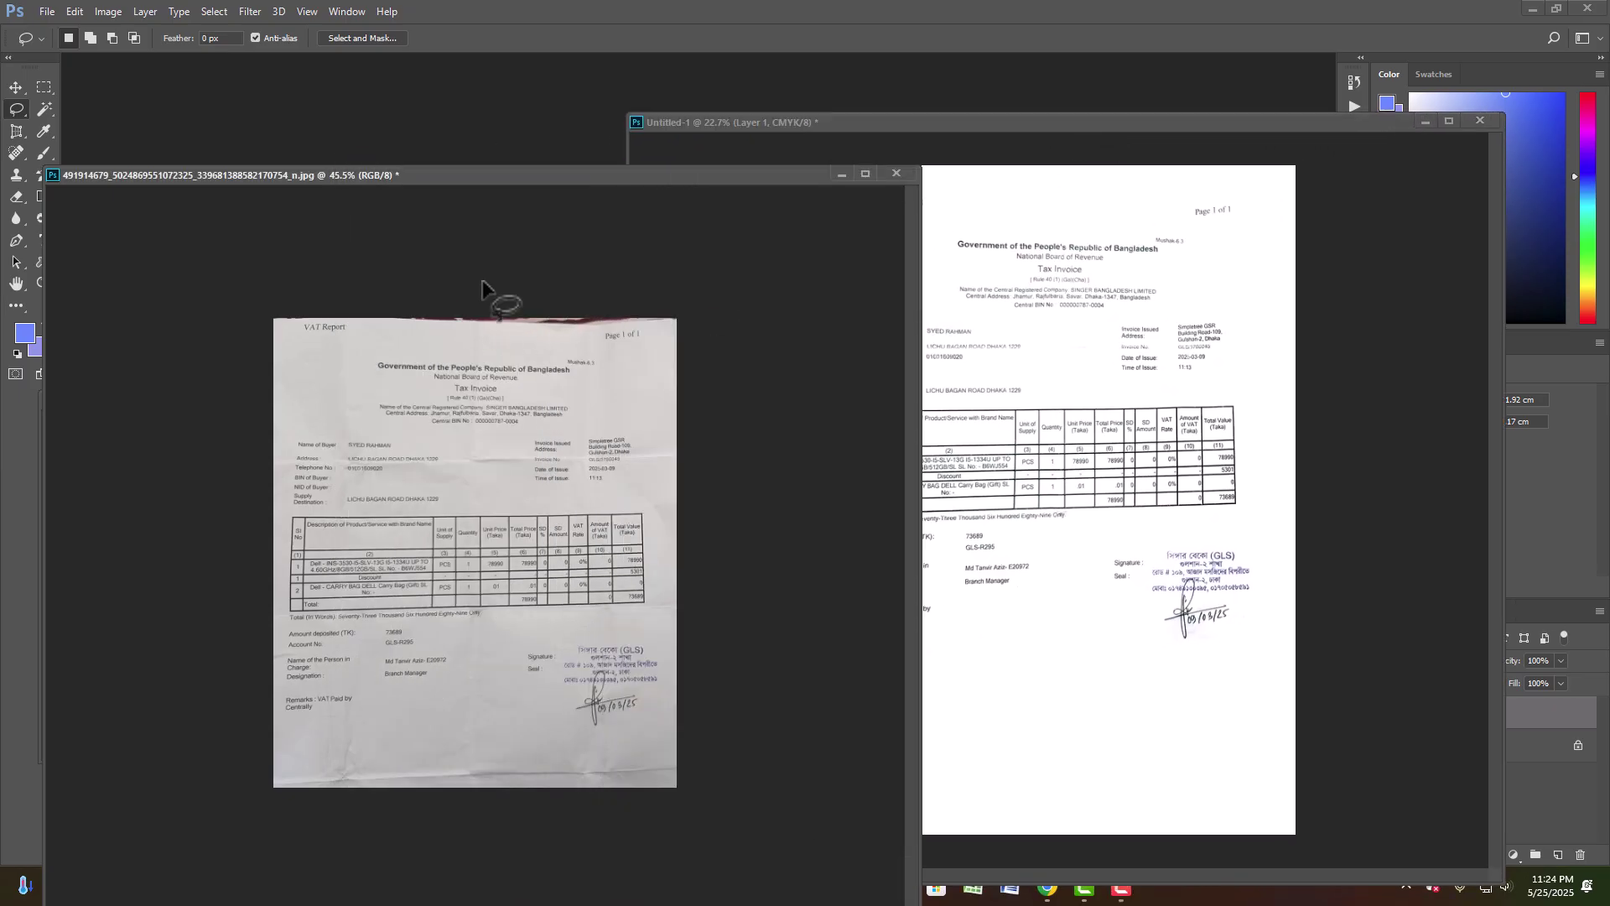
{"action": "left_click", "coordinate": [896, 173]}
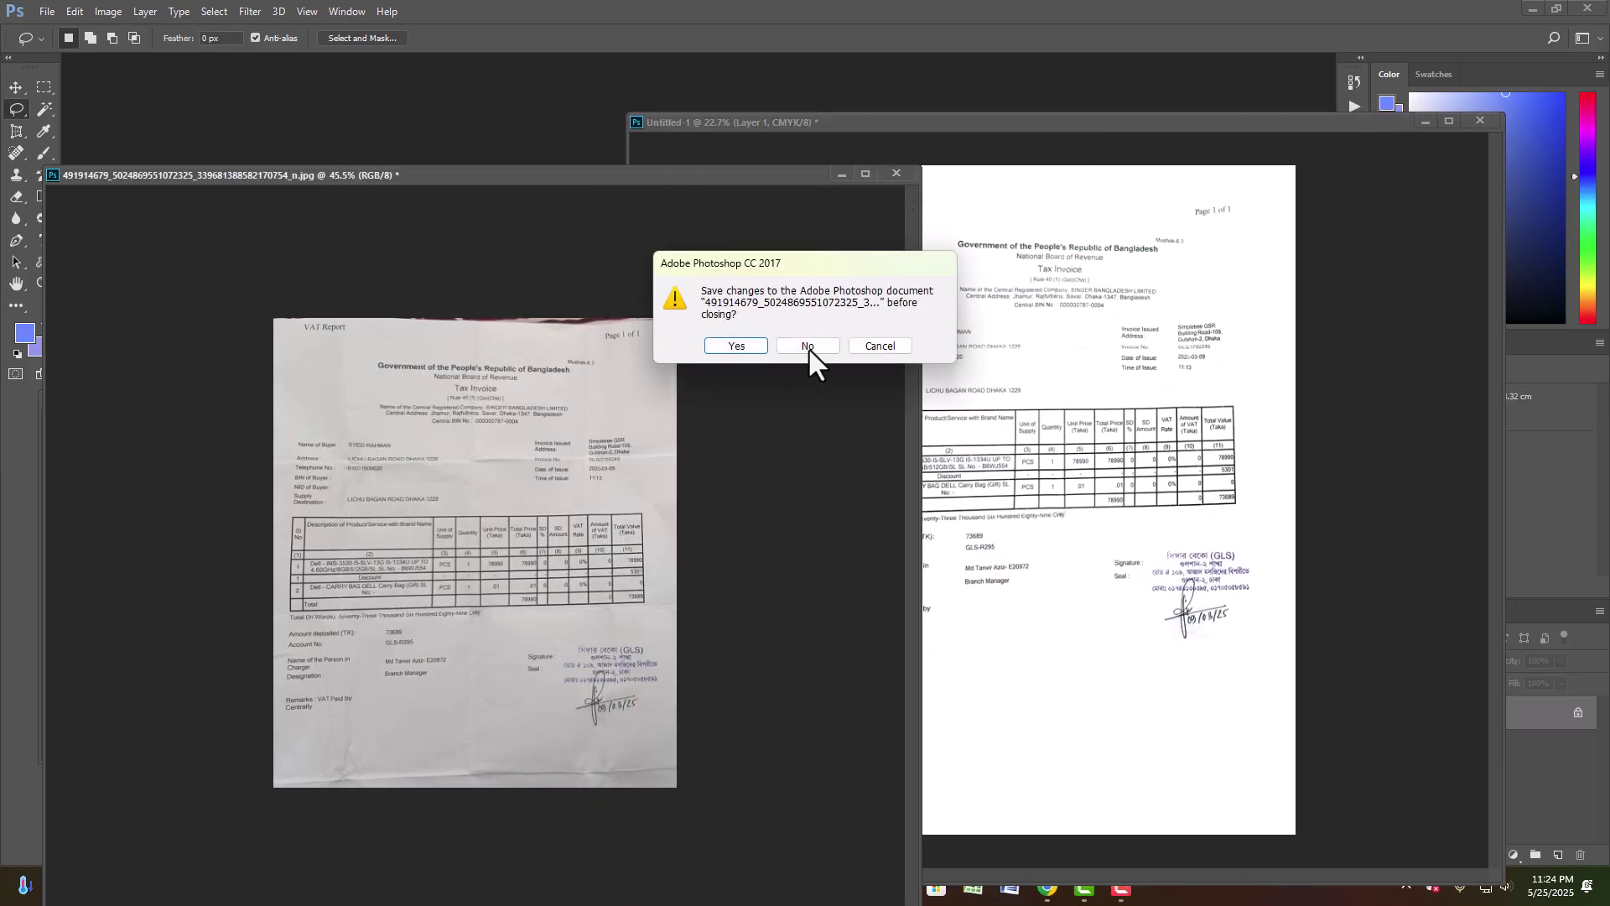
{"action": "left_click", "coordinate": [803, 344]}
{"action": "left_click_drag", "start_coordinate": [478, 315], "coordinate": [605, 233]}
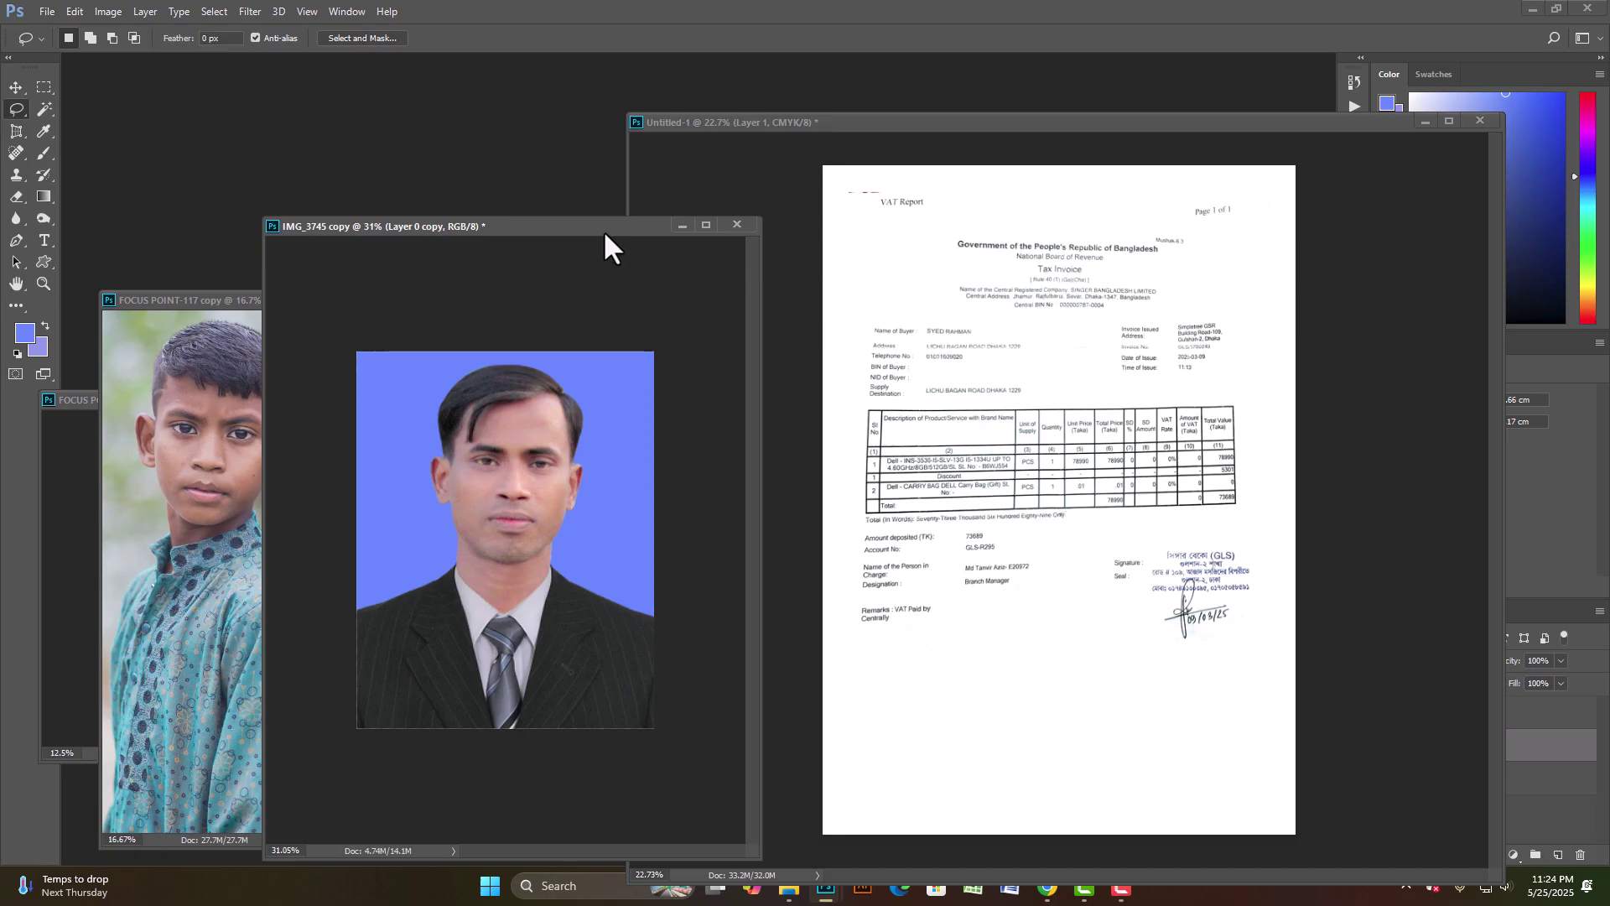
- Create a blank A4 document of 210 x 297 mm at 300 ppi in RGB and place its window beside the portrait
{"action": "key", "text": "ctrl+n"}
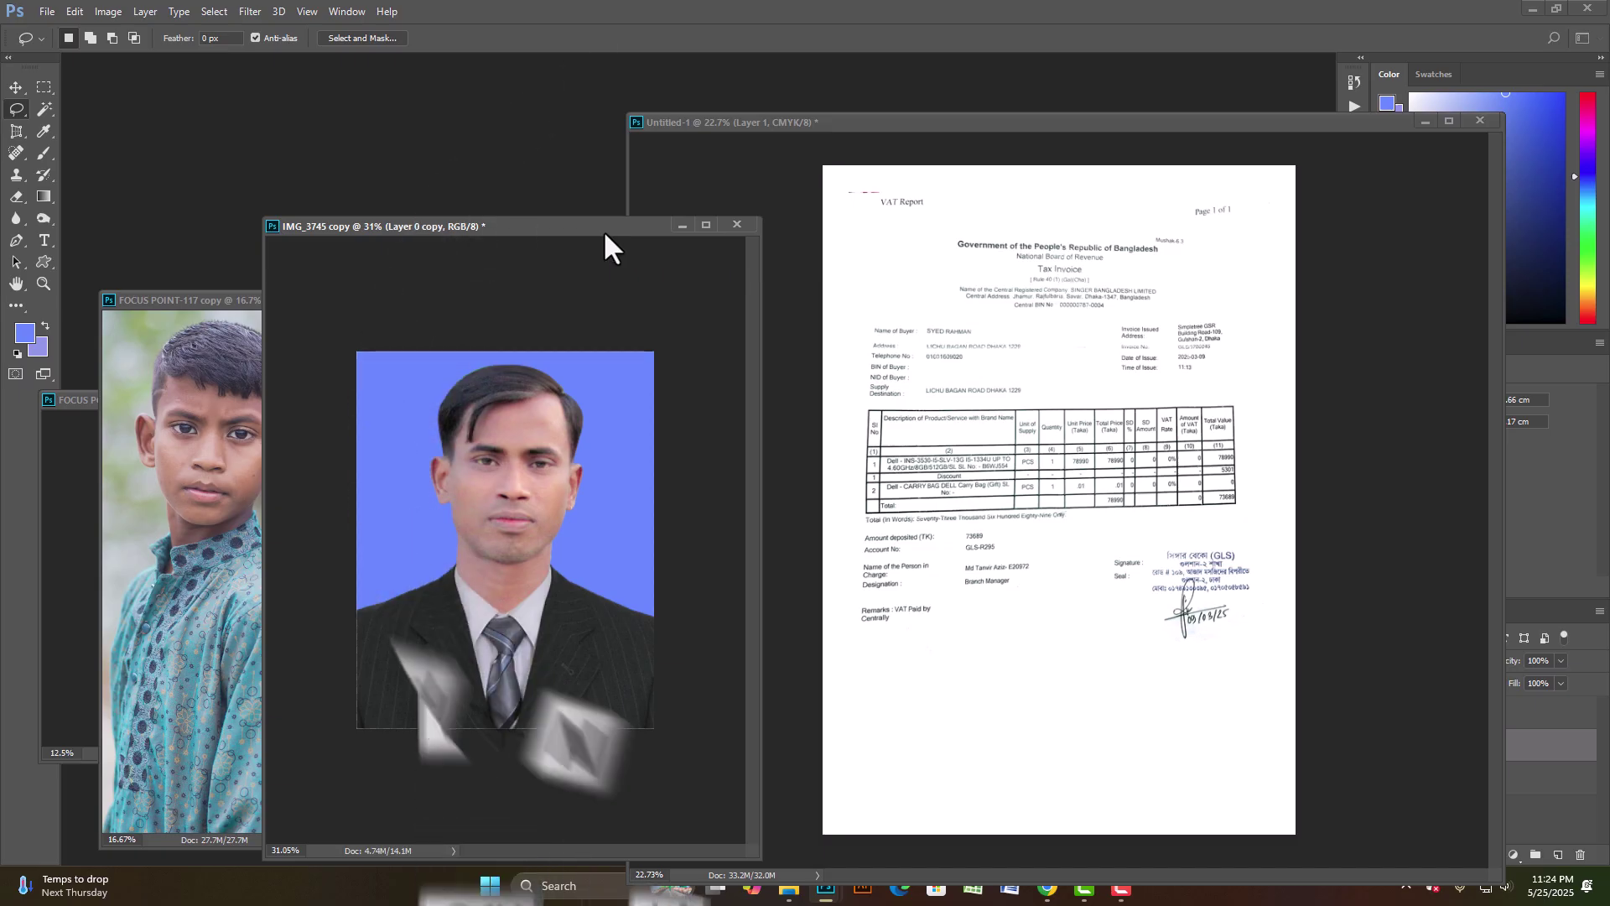
{"action": "left_click", "coordinate": [493, 537]}
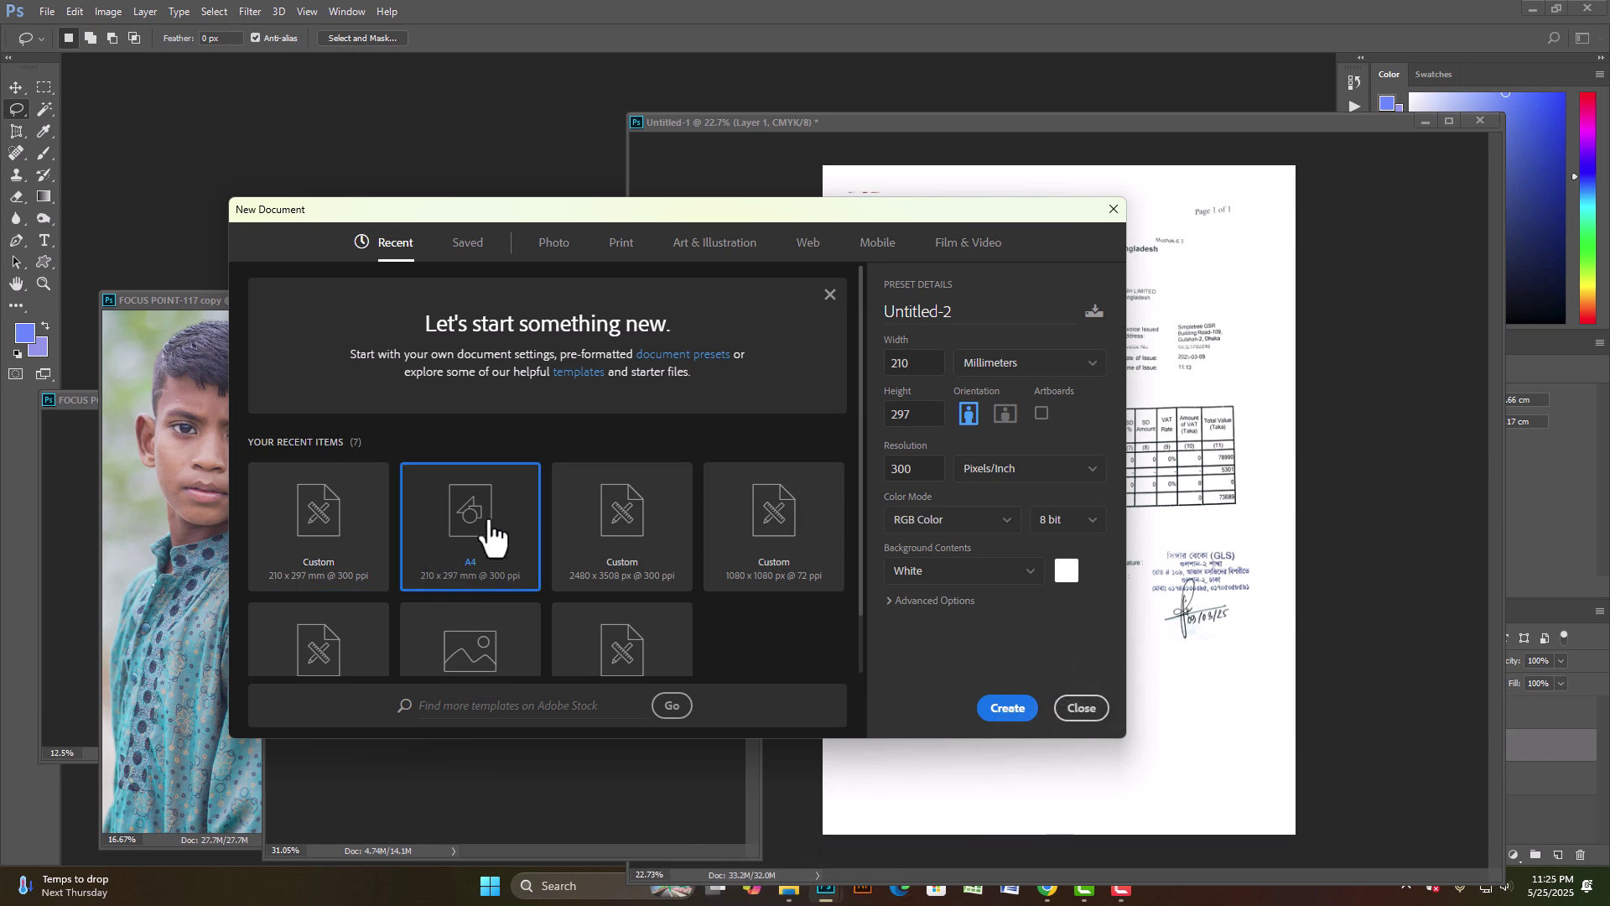
{"action": "left_click", "coordinate": [1025, 709]}
{"action": "left_click_drag", "start_coordinate": [580, 252], "coordinate": [959, 218]}
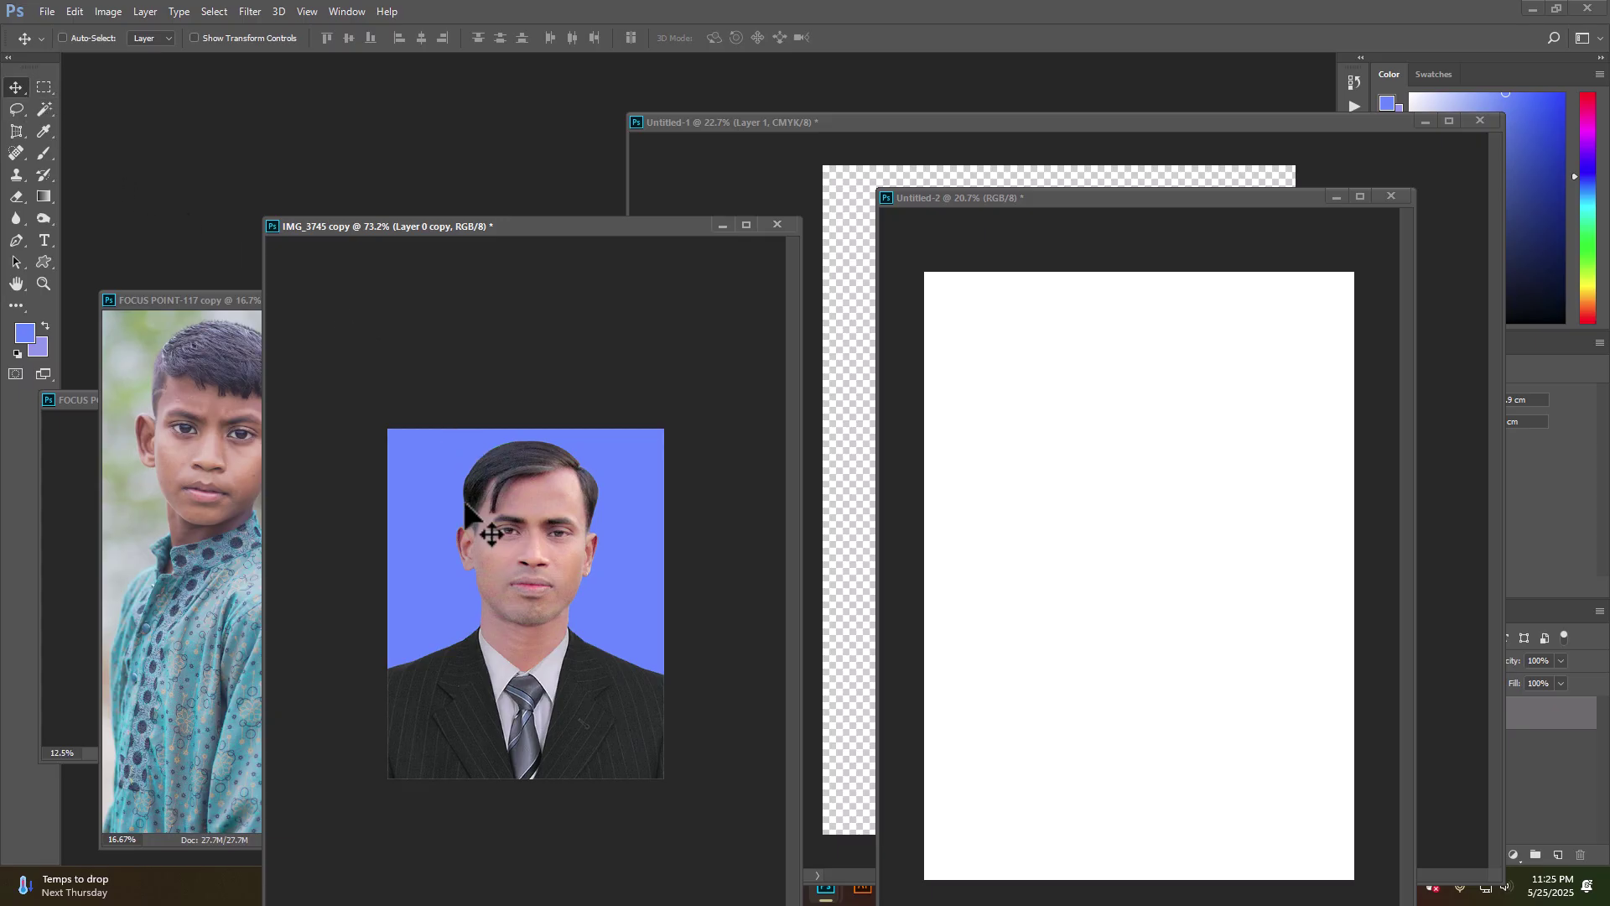
- Copy the suited man's portrait onto the new page, duplicate it into a row of five along the upper edge, and close the portrait document
{"action": "left_click_drag", "start_coordinate": [485, 540], "coordinate": [952, 326]}
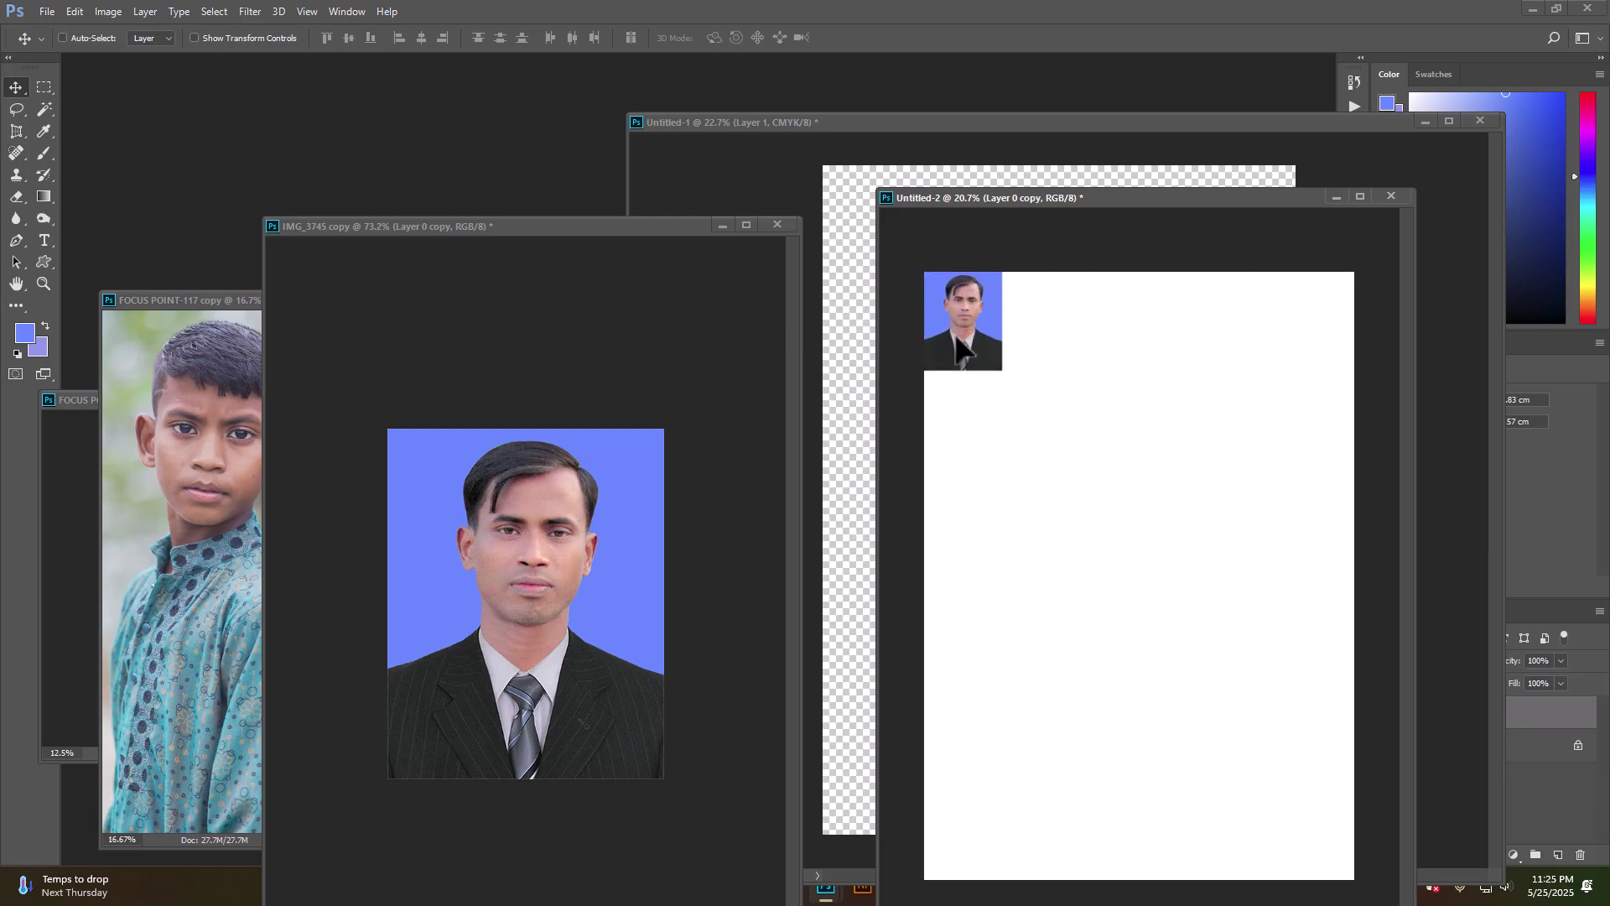
{"action": "key", "text": "alt"}
{"action": "left_click_drag", "start_coordinate": [957, 338], "coordinate": [1325, 352]}
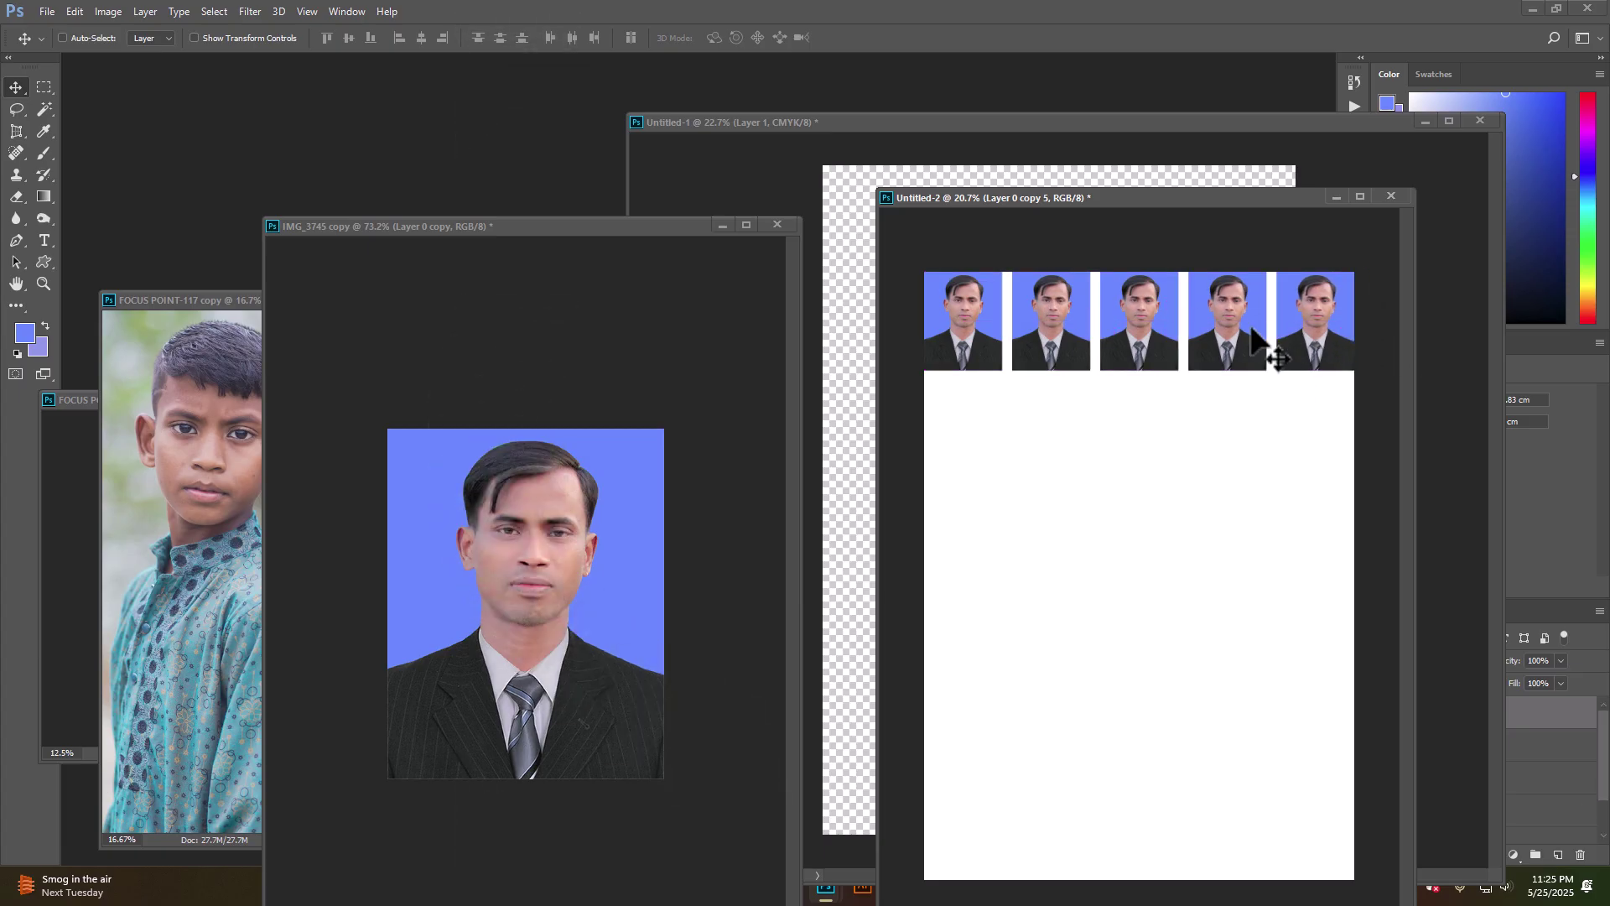
{"action": "key", "text": "ctrl+w"}
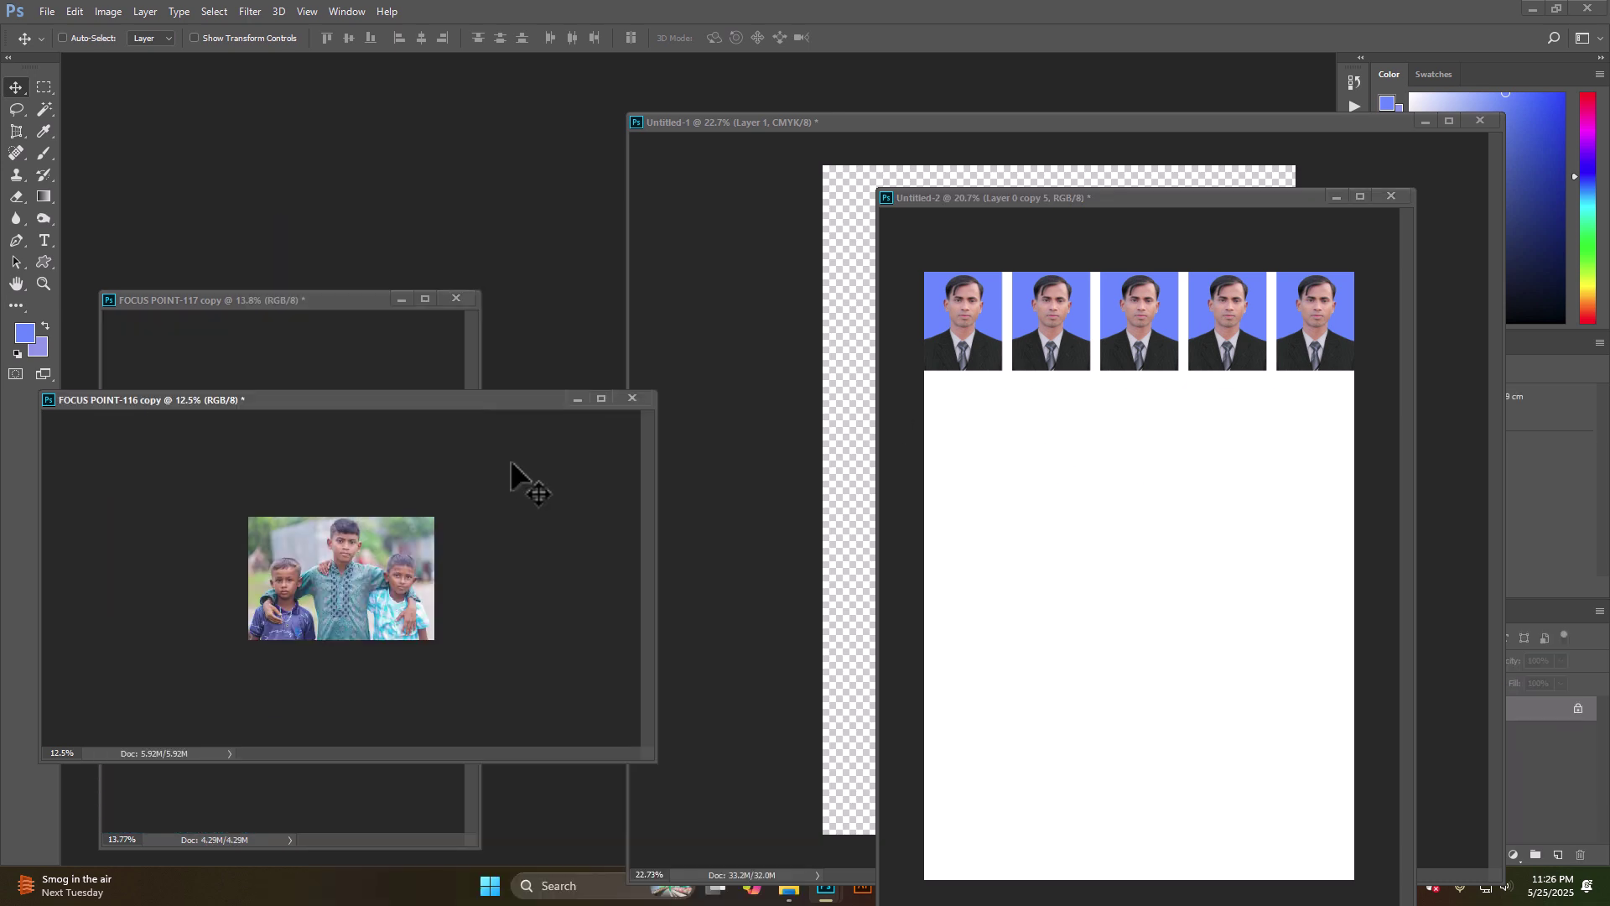
- Copy the FOCUS POINT-117 photo of two boys onto the A4 page, below the portraits at the left margin
{"action": "left_click_drag", "start_coordinate": [424, 397], "coordinate": [487, 501]}
{"action": "left_click", "coordinate": [360, 398]}
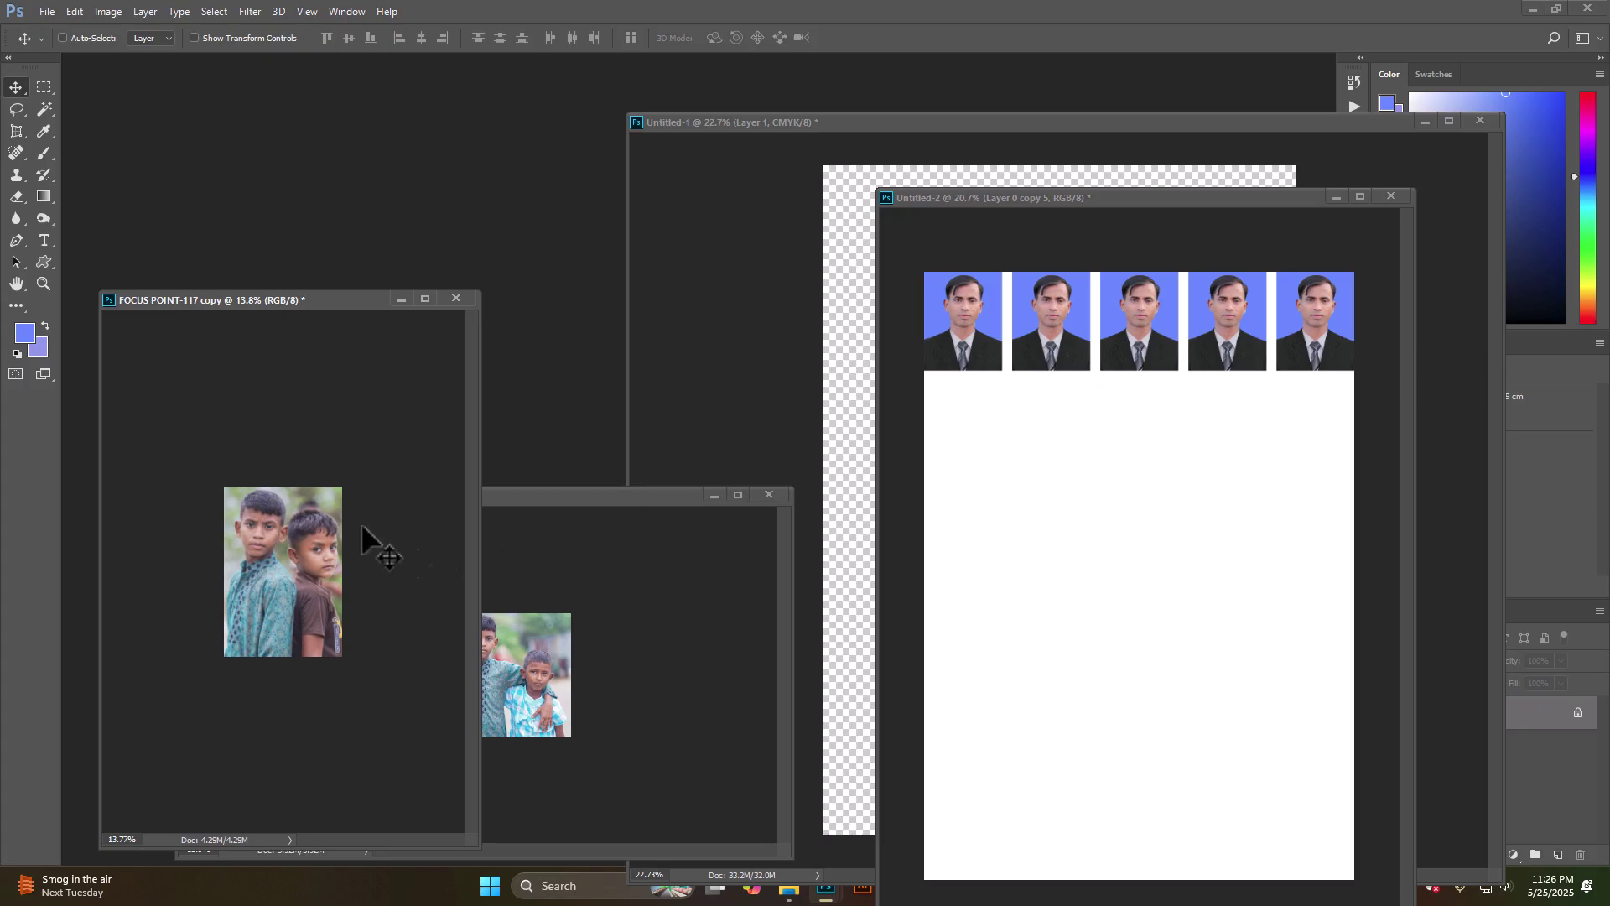
{"action": "left_click_drag", "start_coordinate": [276, 564], "coordinate": [1033, 508]}
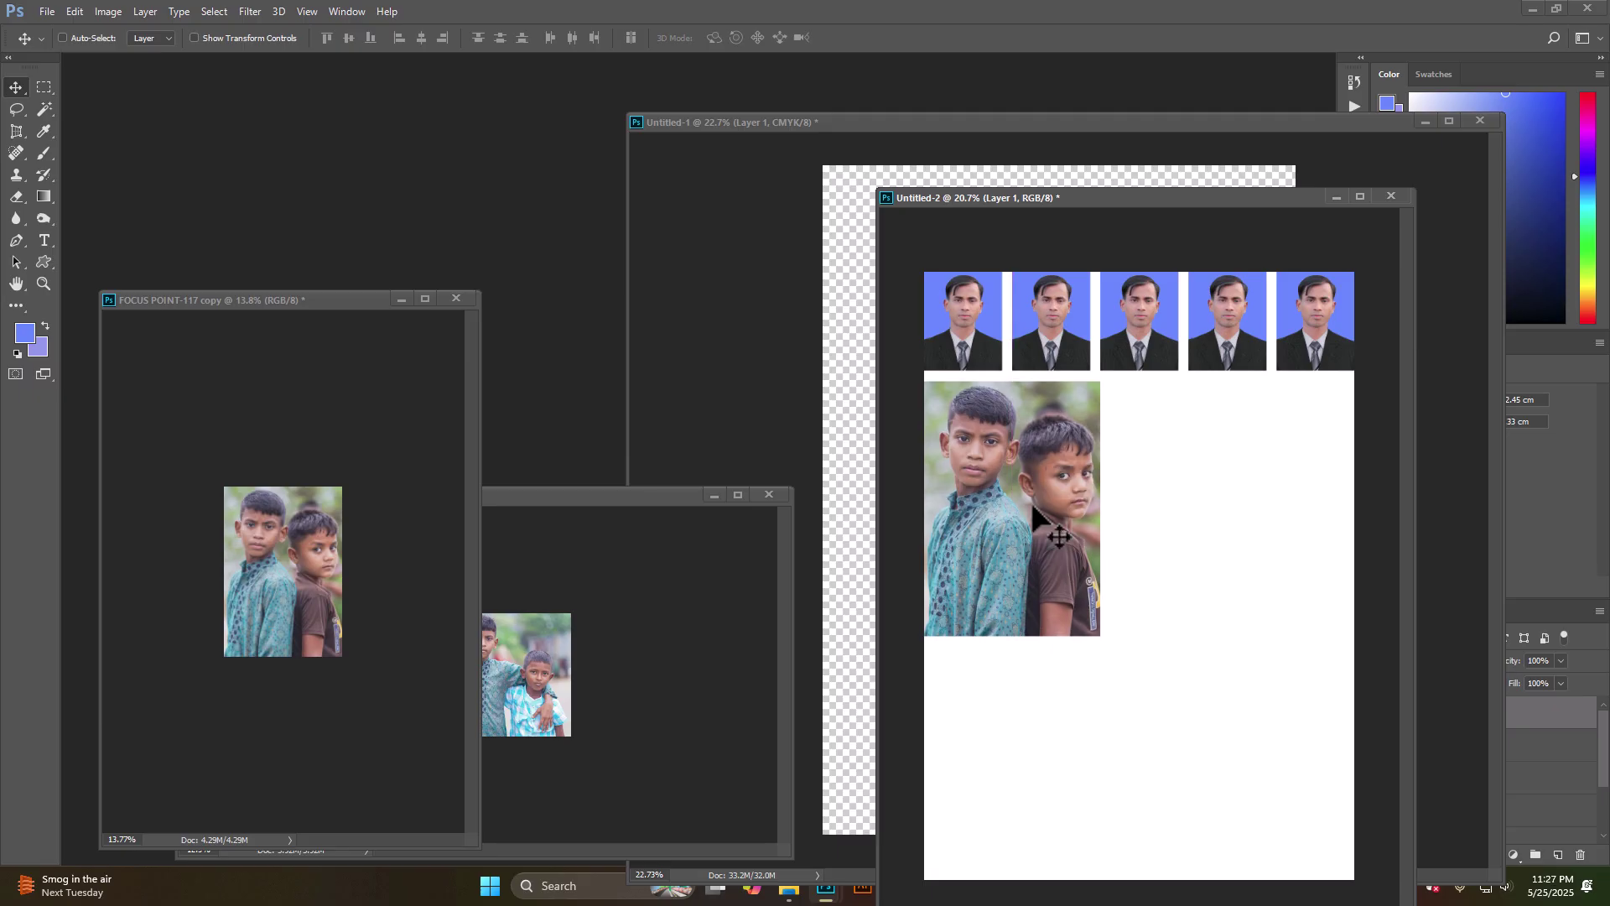
- Rotate the FOCUS POINT-116 photo of three boys 90° clockwise and copy it onto the A4 page beside the two-boys photo
{"action": "left_click_drag", "start_coordinate": [575, 500], "coordinate": [575, 387]}
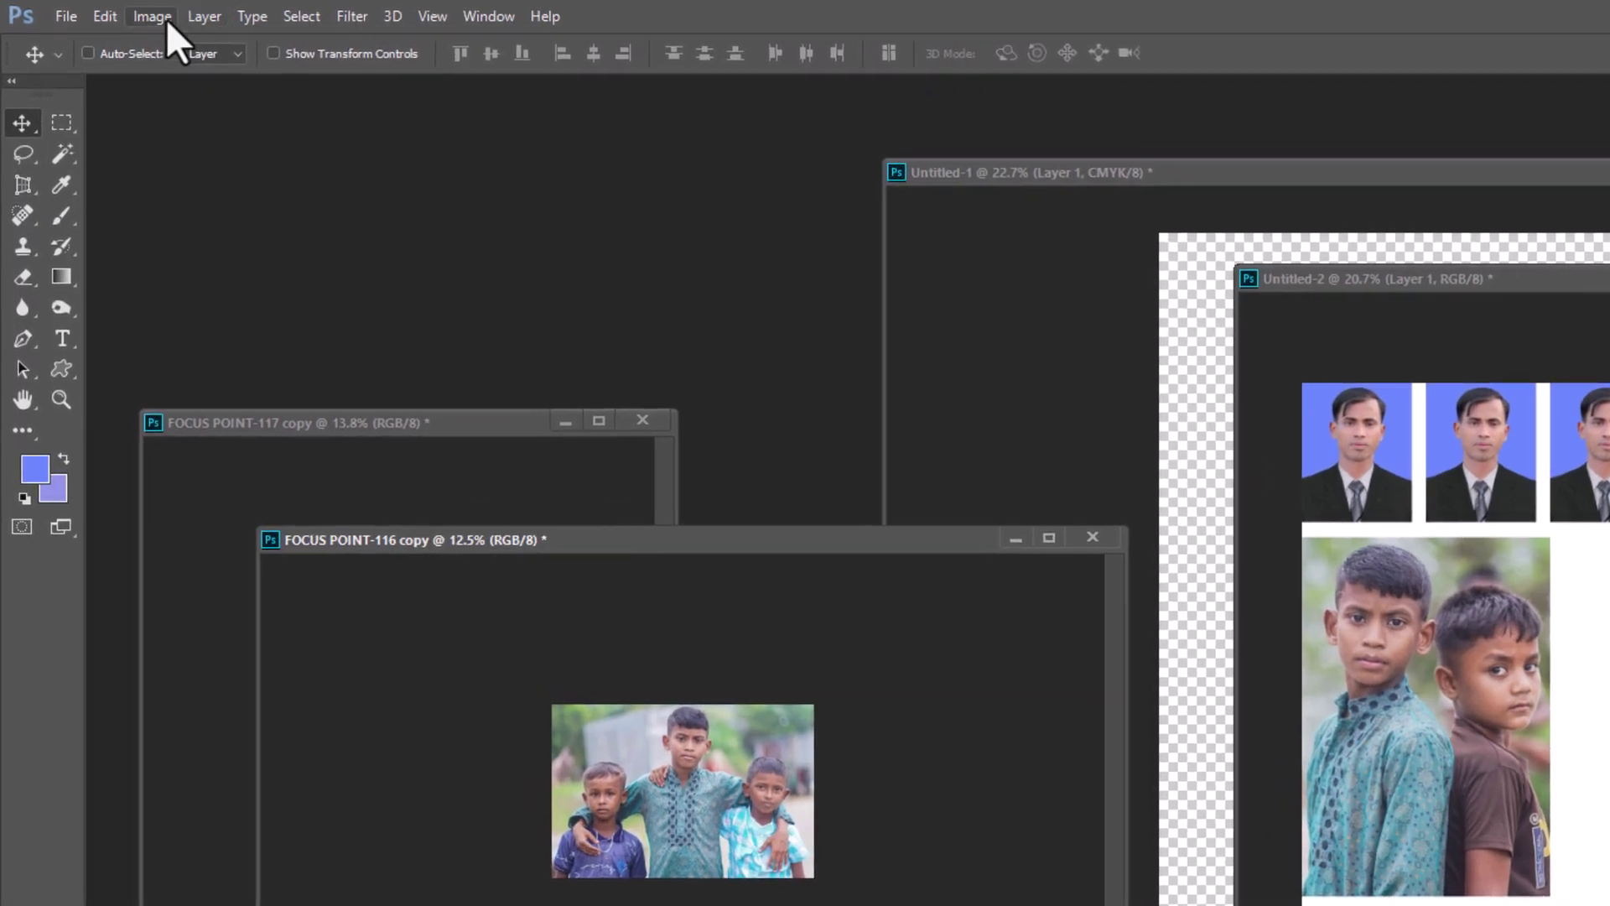
{"action": "left_click", "coordinate": [109, 12]}
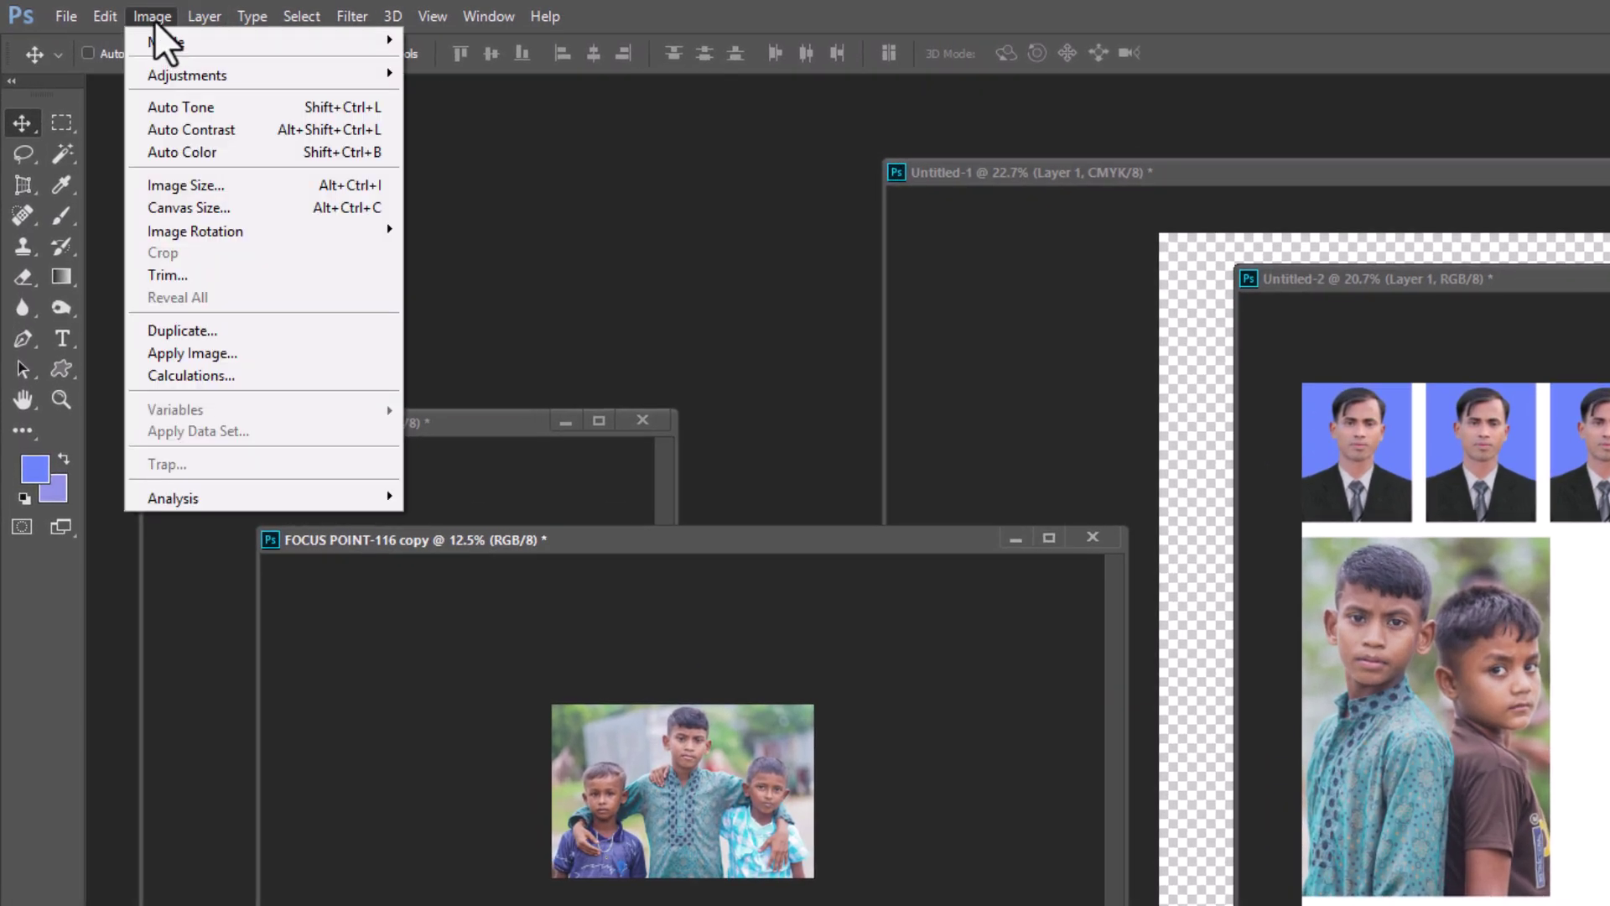
{"action": "mouse_move", "coordinate": [233, 236]}
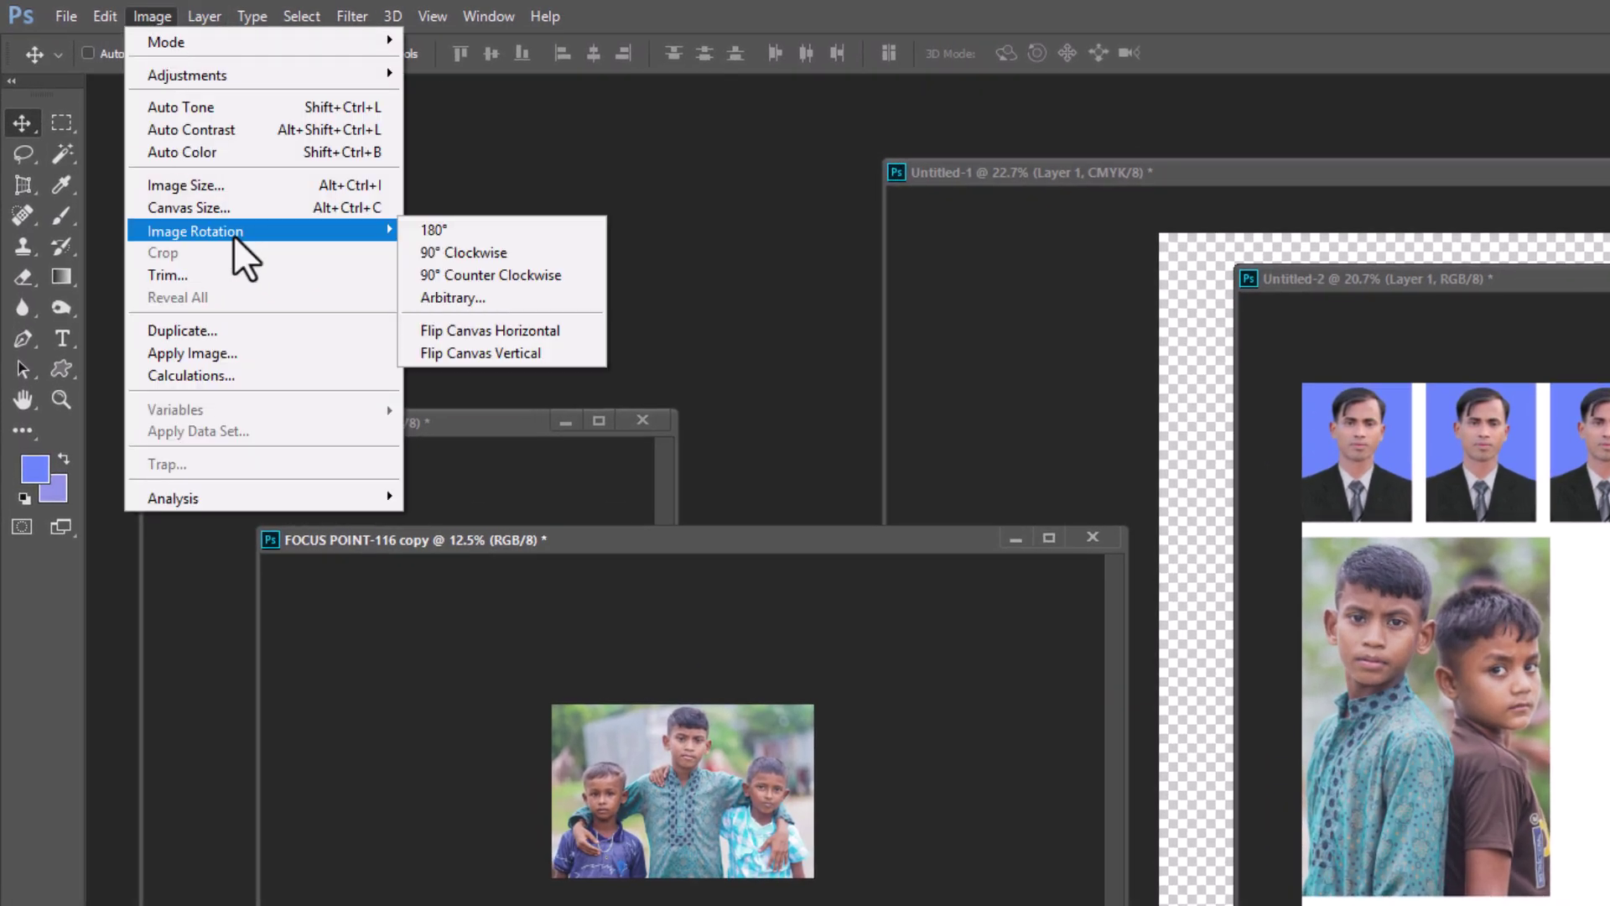
{"action": "left_click", "coordinate": [449, 253]}
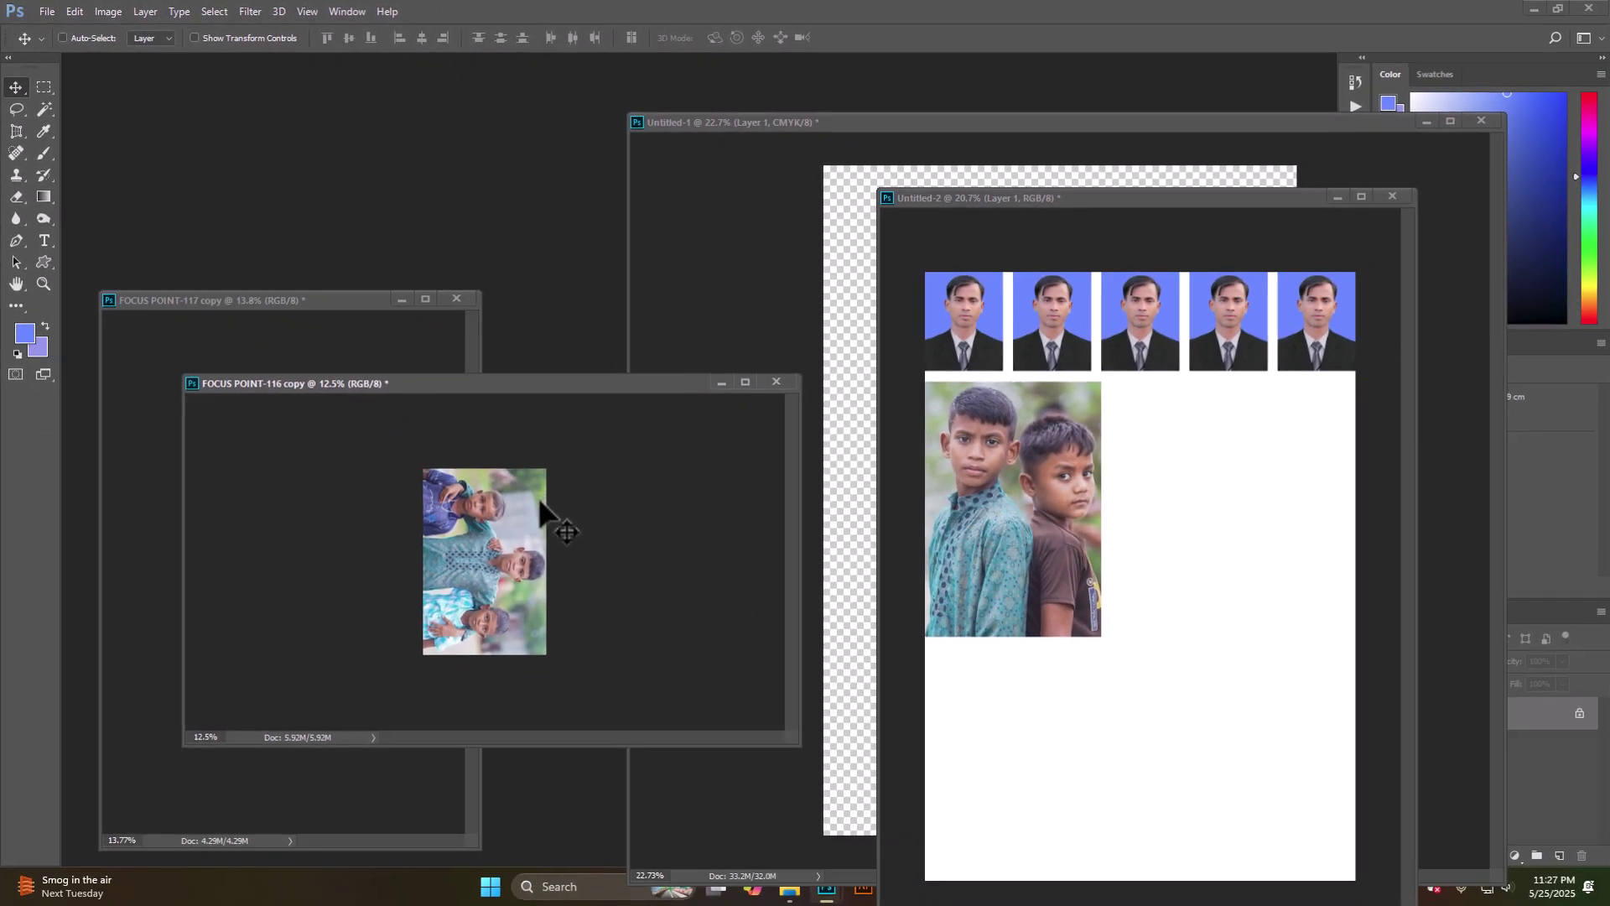
{"action": "left_click_drag", "start_coordinate": [510, 528], "coordinate": [1192, 507]}
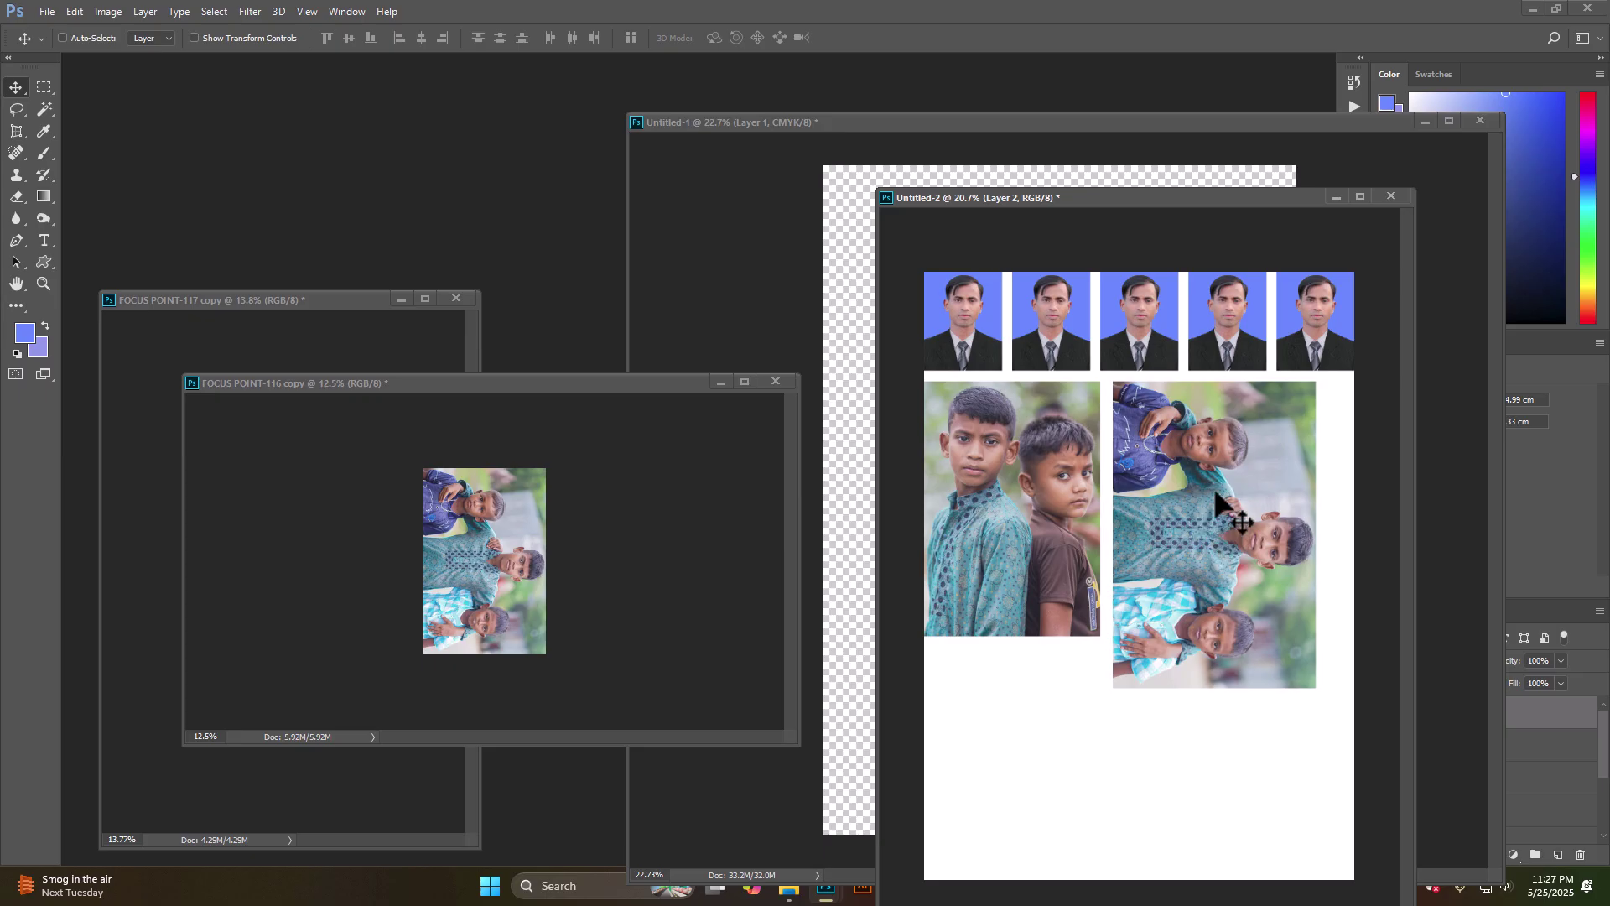
- Open the print settings for the photo page, turn off centering, and set the top and left positions to 0
{"action": "left_click_drag", "start_coordinate": [1189, 209], "coordinate": [661, 164]}
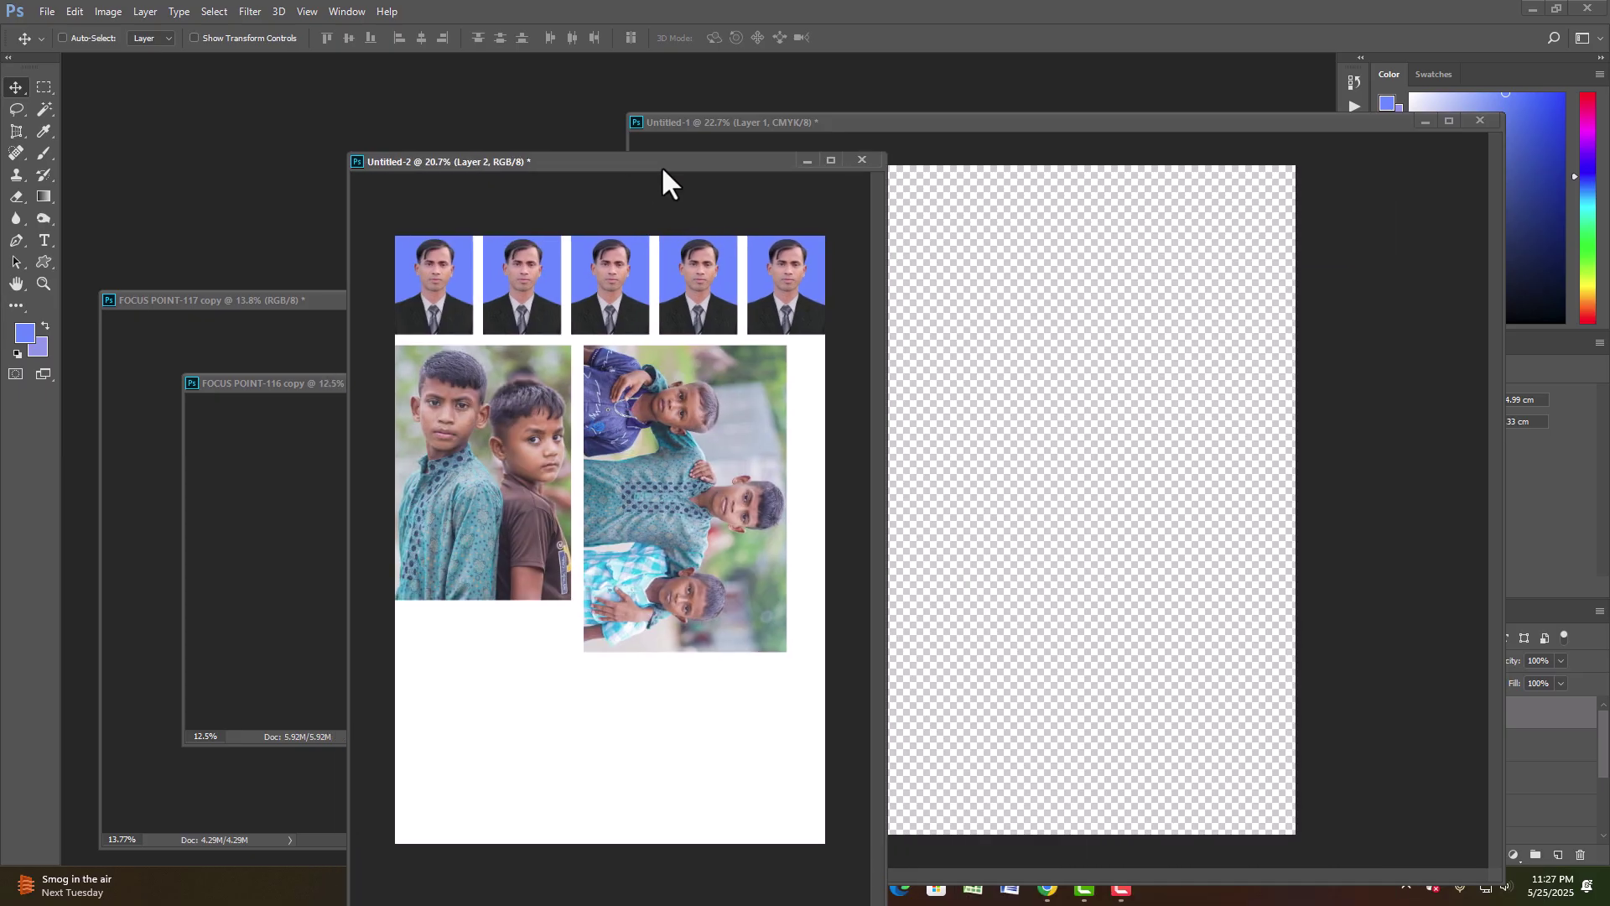
{"action": "key", "text": "ctrl+p"}
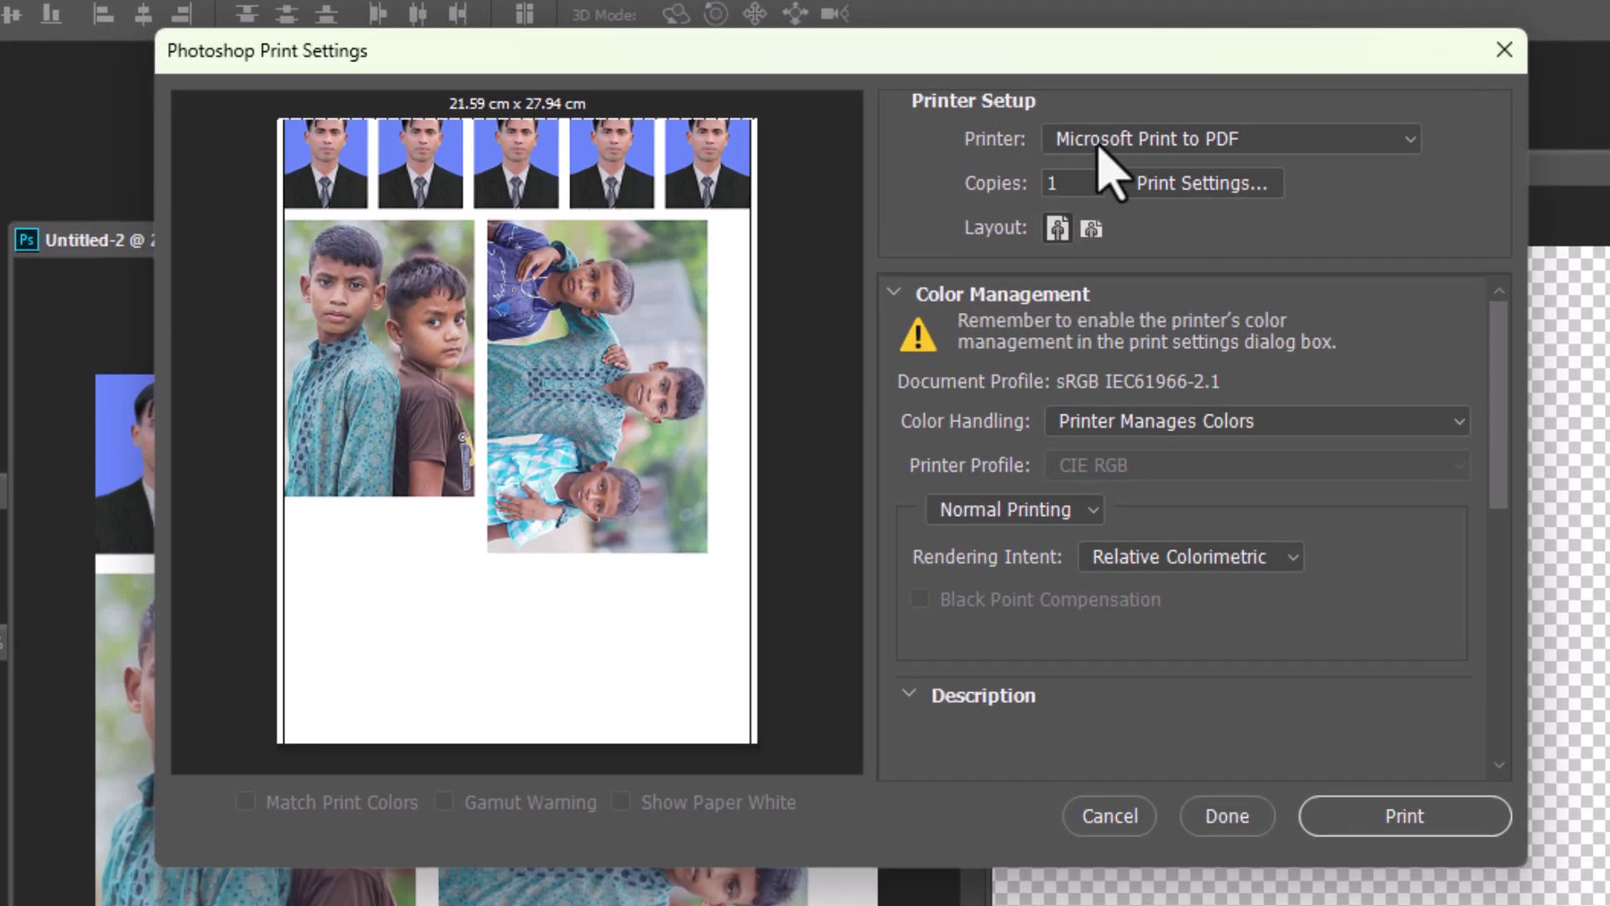
{"action": "left_click_drag", "start_coordinate": [1498, 411], "coordinate": [1512, 578]}
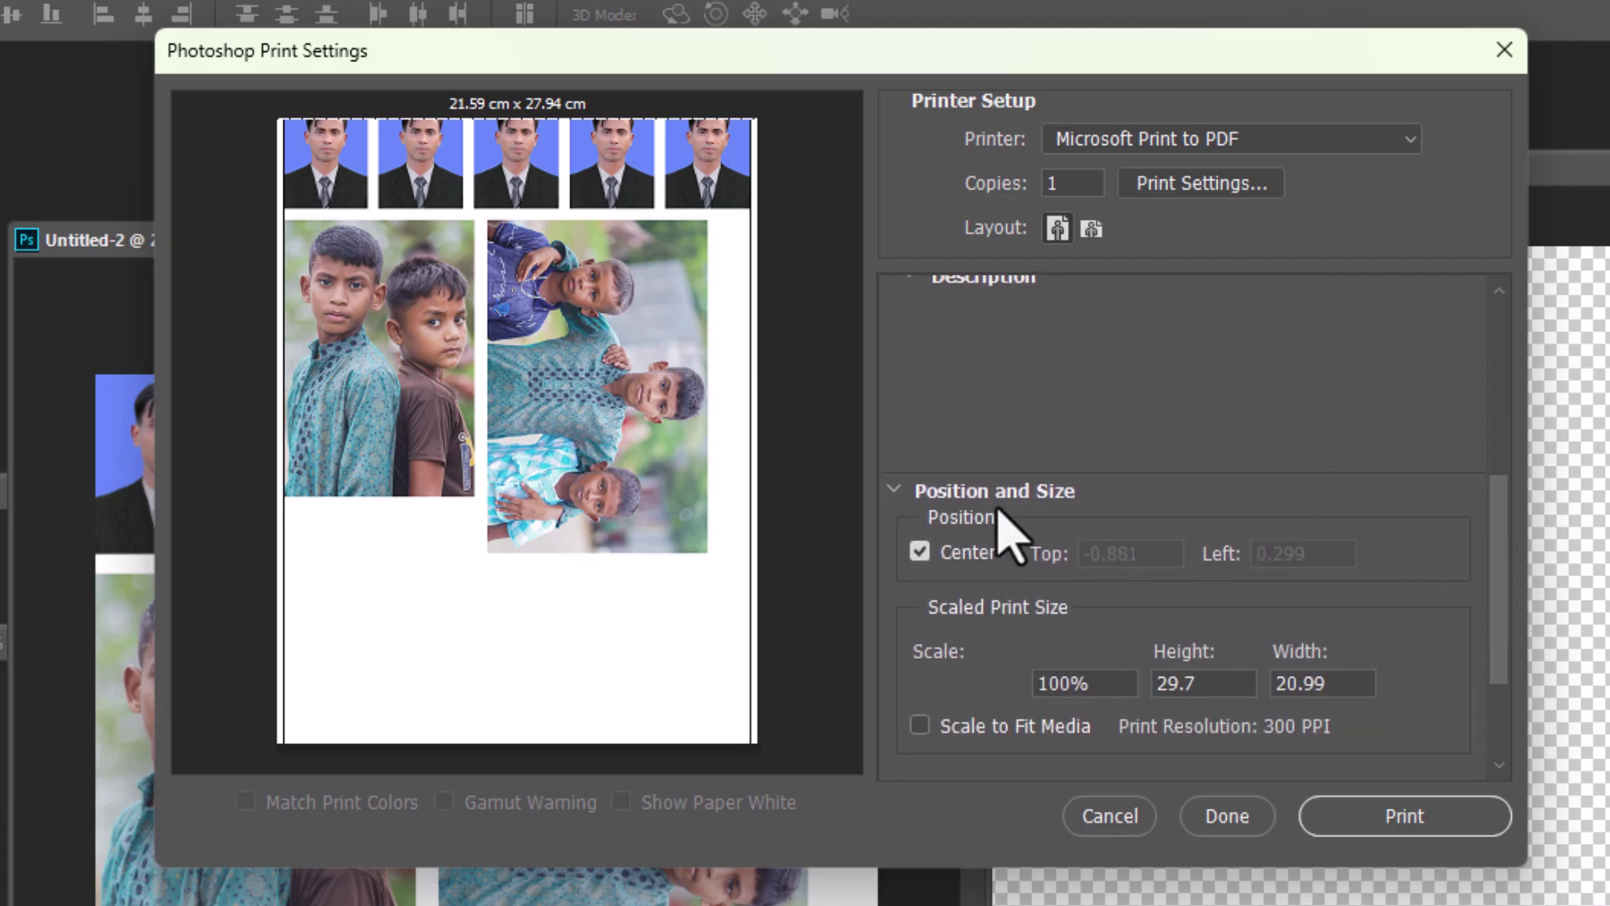
{"action": "left_click", "coordinate": [920, 553]}
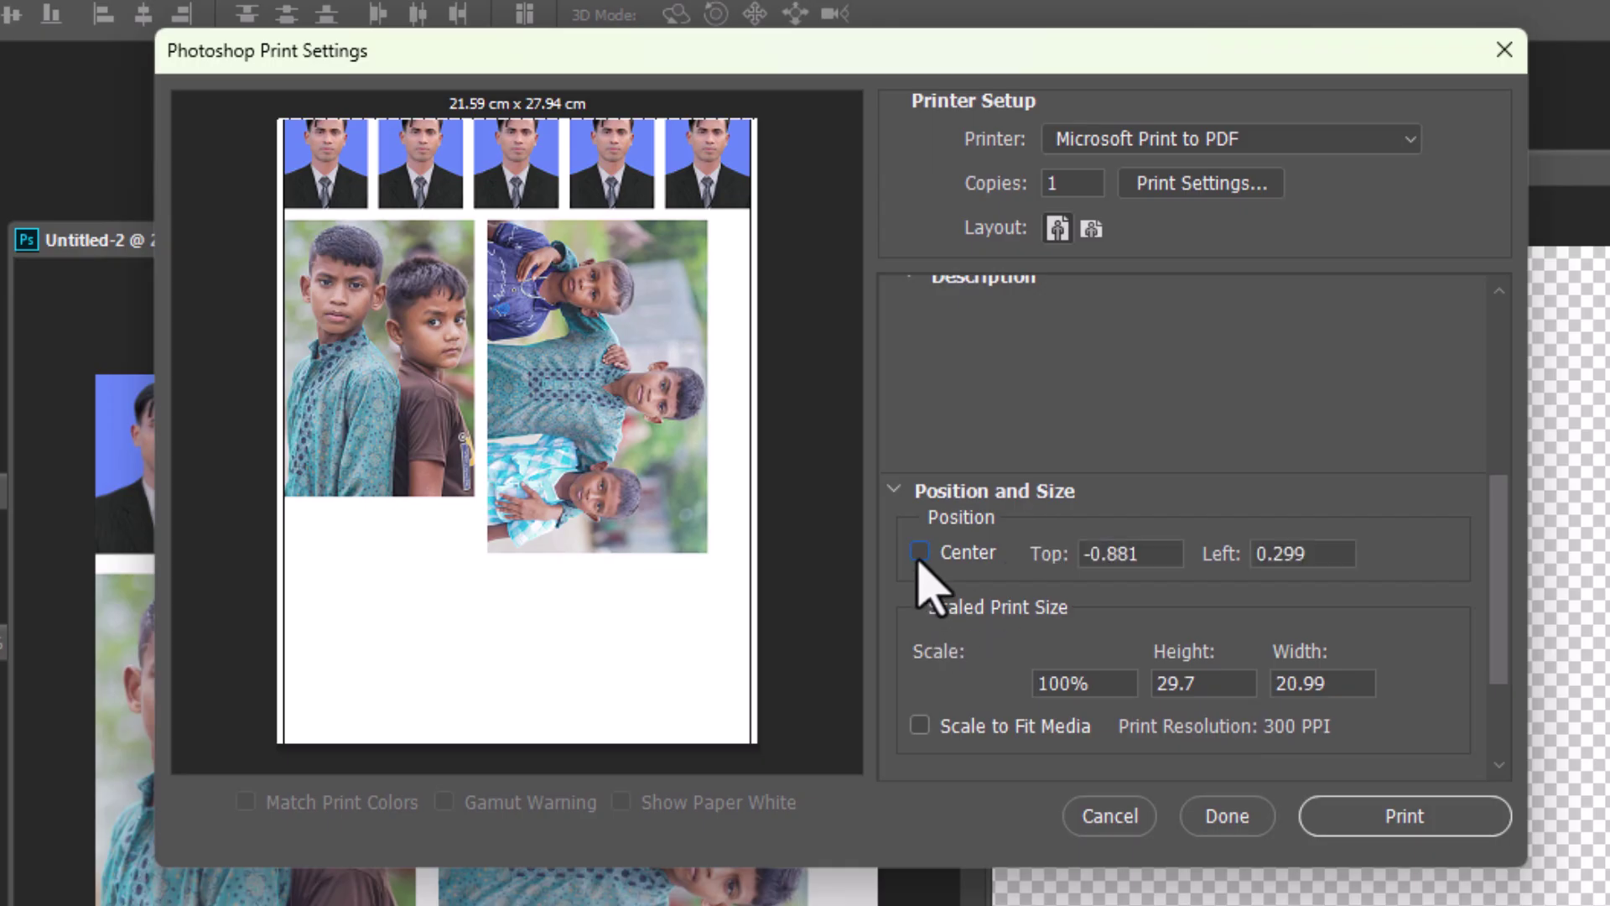
{"action": "left_click", "coordinate": [1149, 555]}
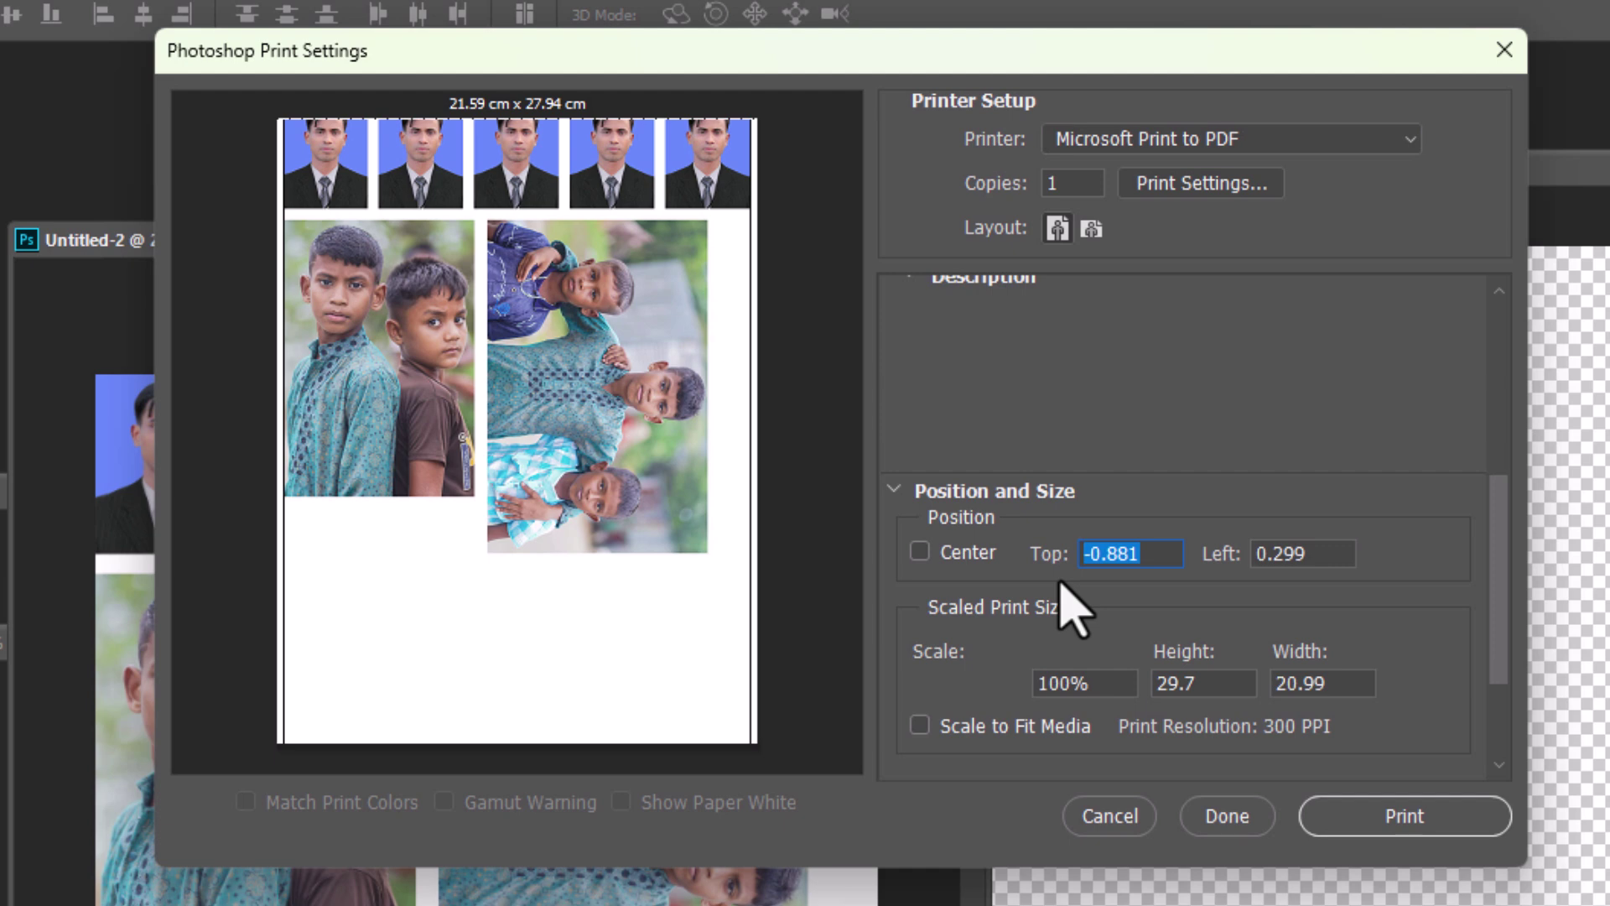
{"action": "type", "text": "0"}
{"action": "left_click", "coordinate": [1321, 556]}
{"action": "type", "text": "0"}
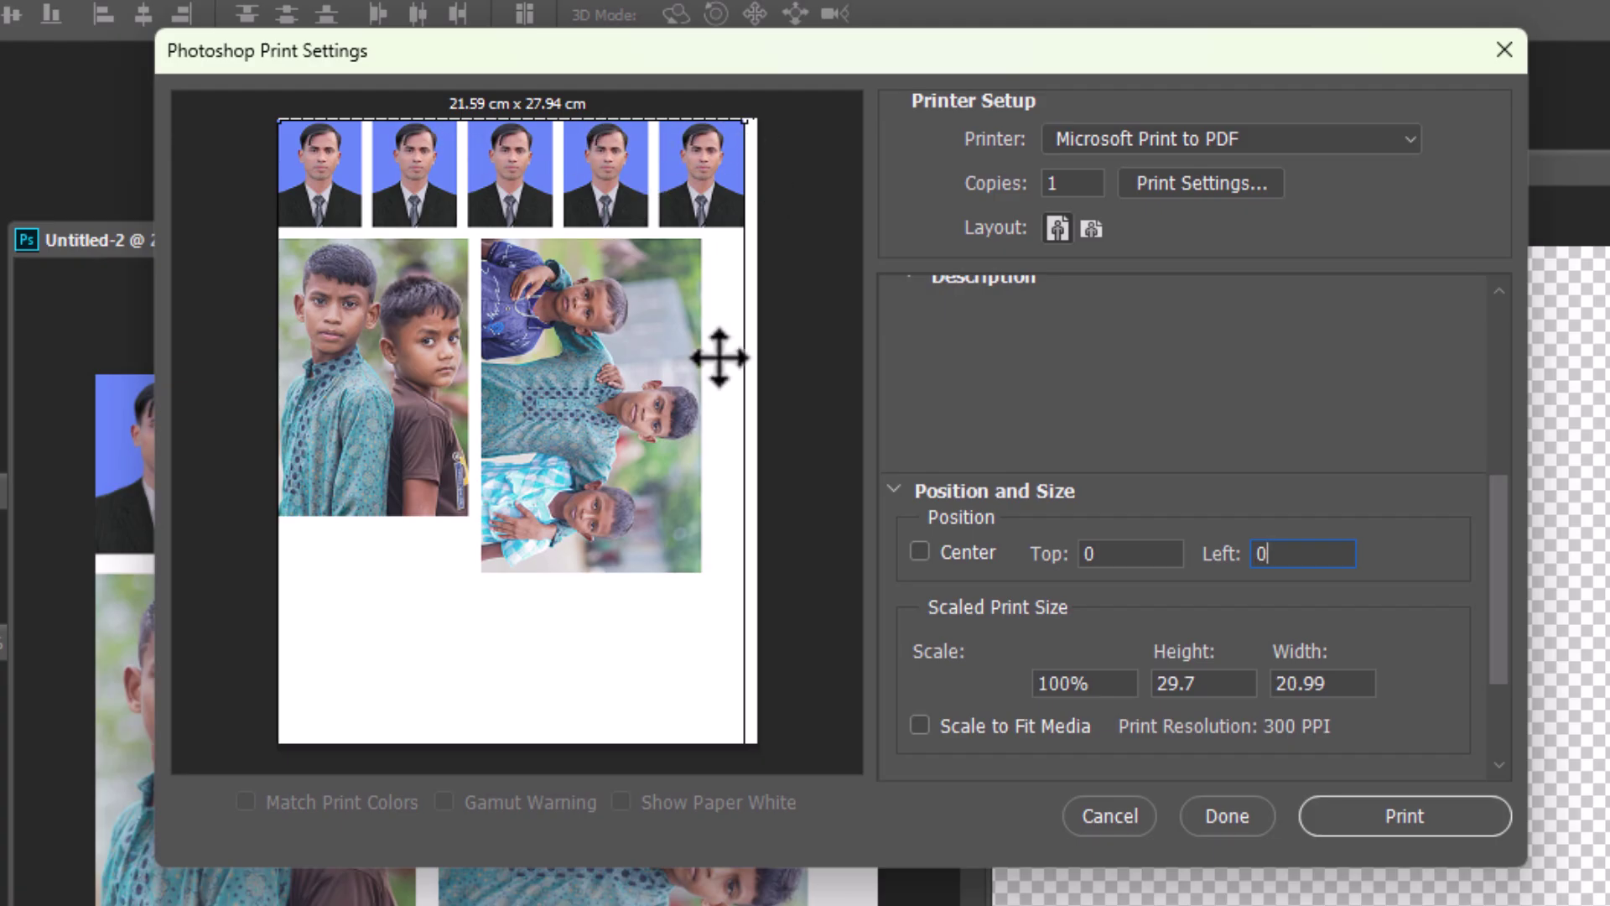
- Print the photo page to PDF, accepting the clipping, and save the output on the Desktop as DDD
{"action": "scroll", "coordinate": [1351, 671], "scroll_direction": "down", "scroll_amount": 3}
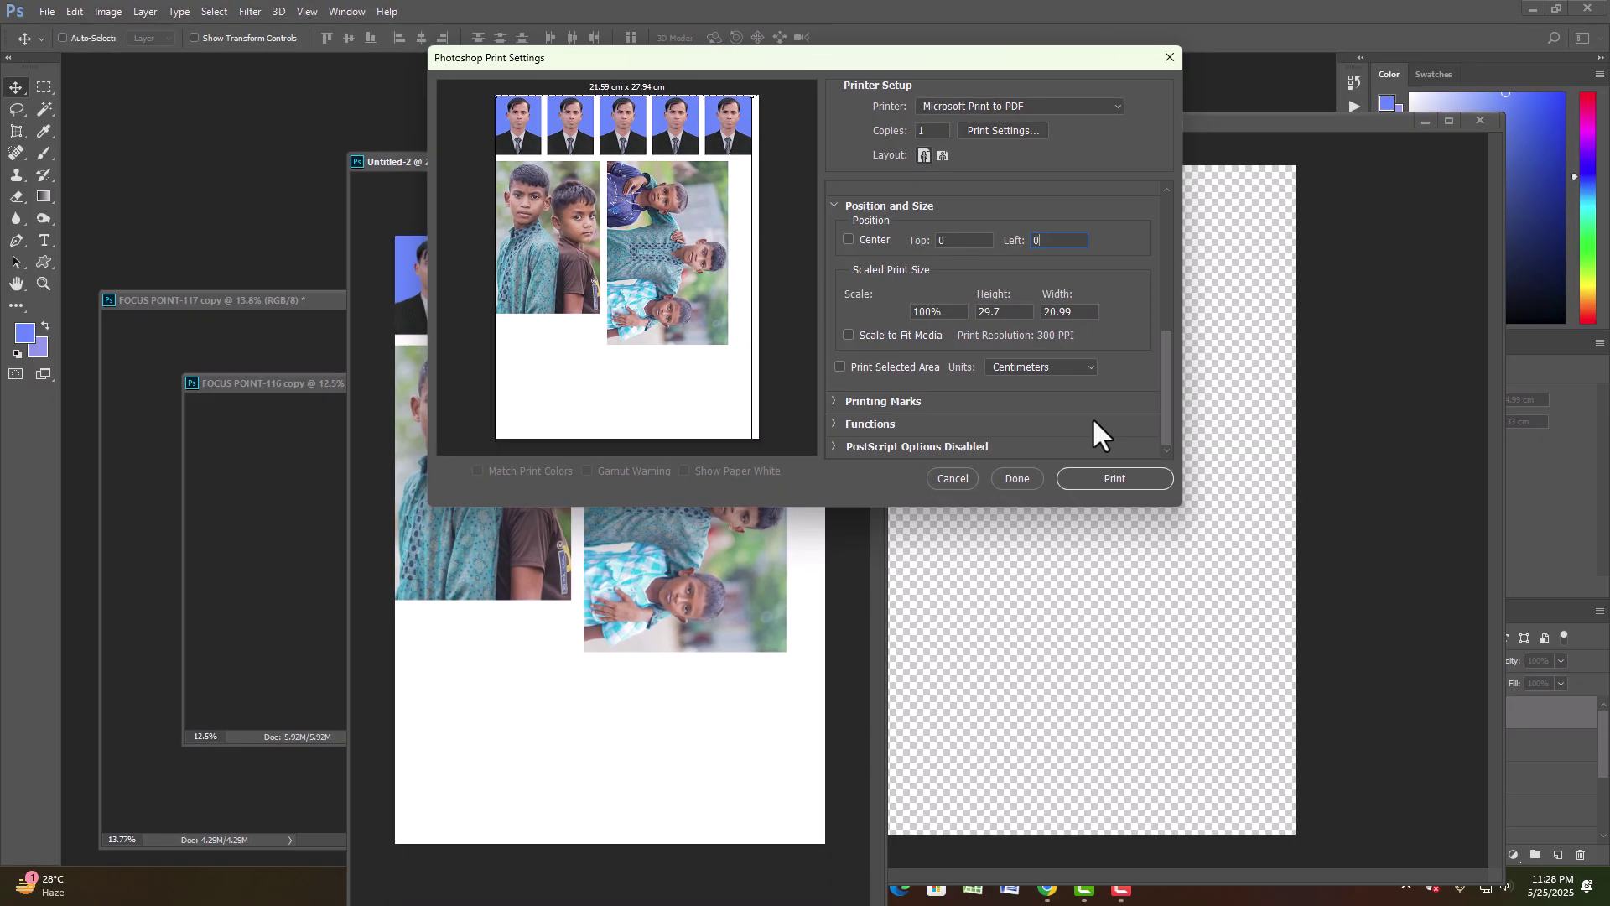
{"action": "left_click", "coordinate": [1094, 479]}
{"action": "left_click", "coordinate": [776, 330]}
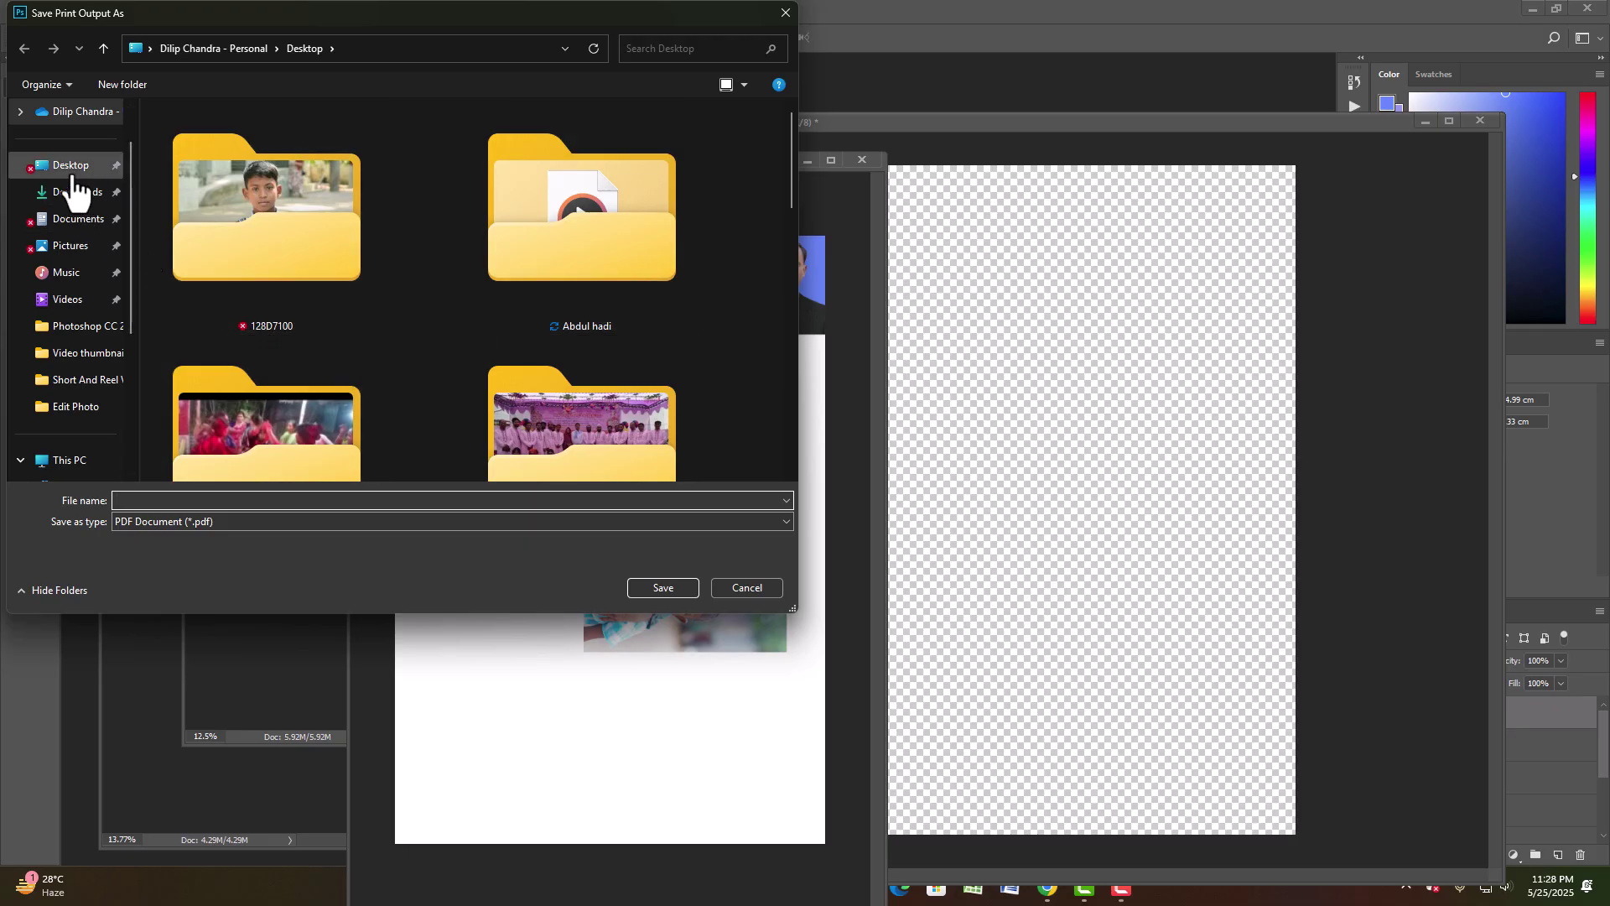
{"action": "left_click", "coordinate": [84, 168]}
{"action": "left_click", "coordinate": [189, 502]}
{"action": "type", "text": "DDD"}
{"action": "left_click", "coordinate": [662, 588]}
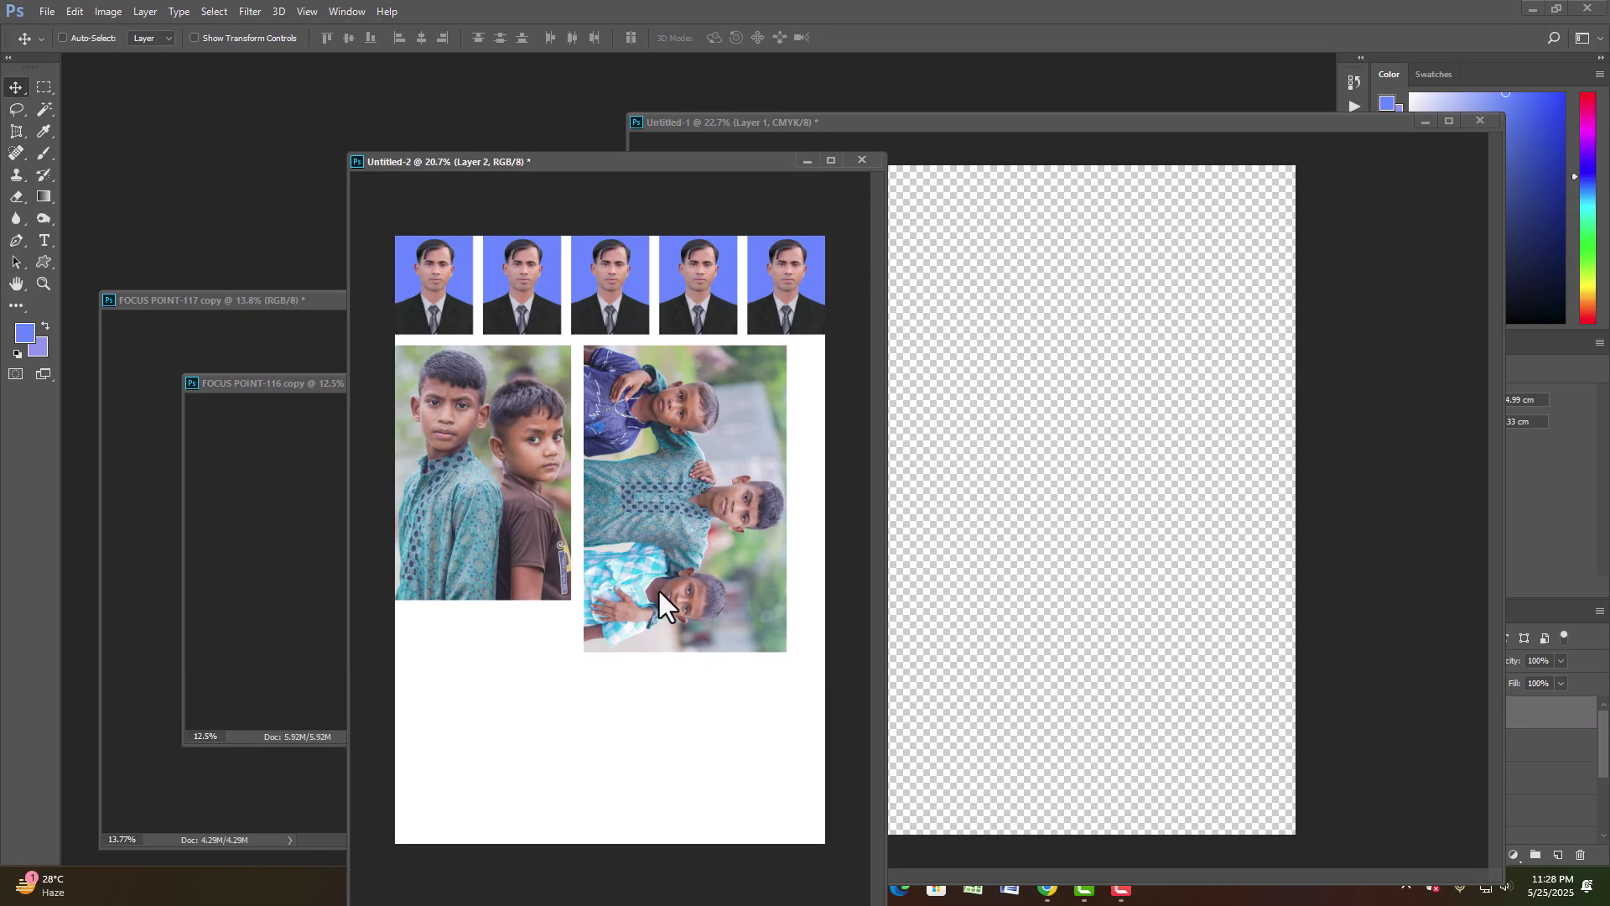